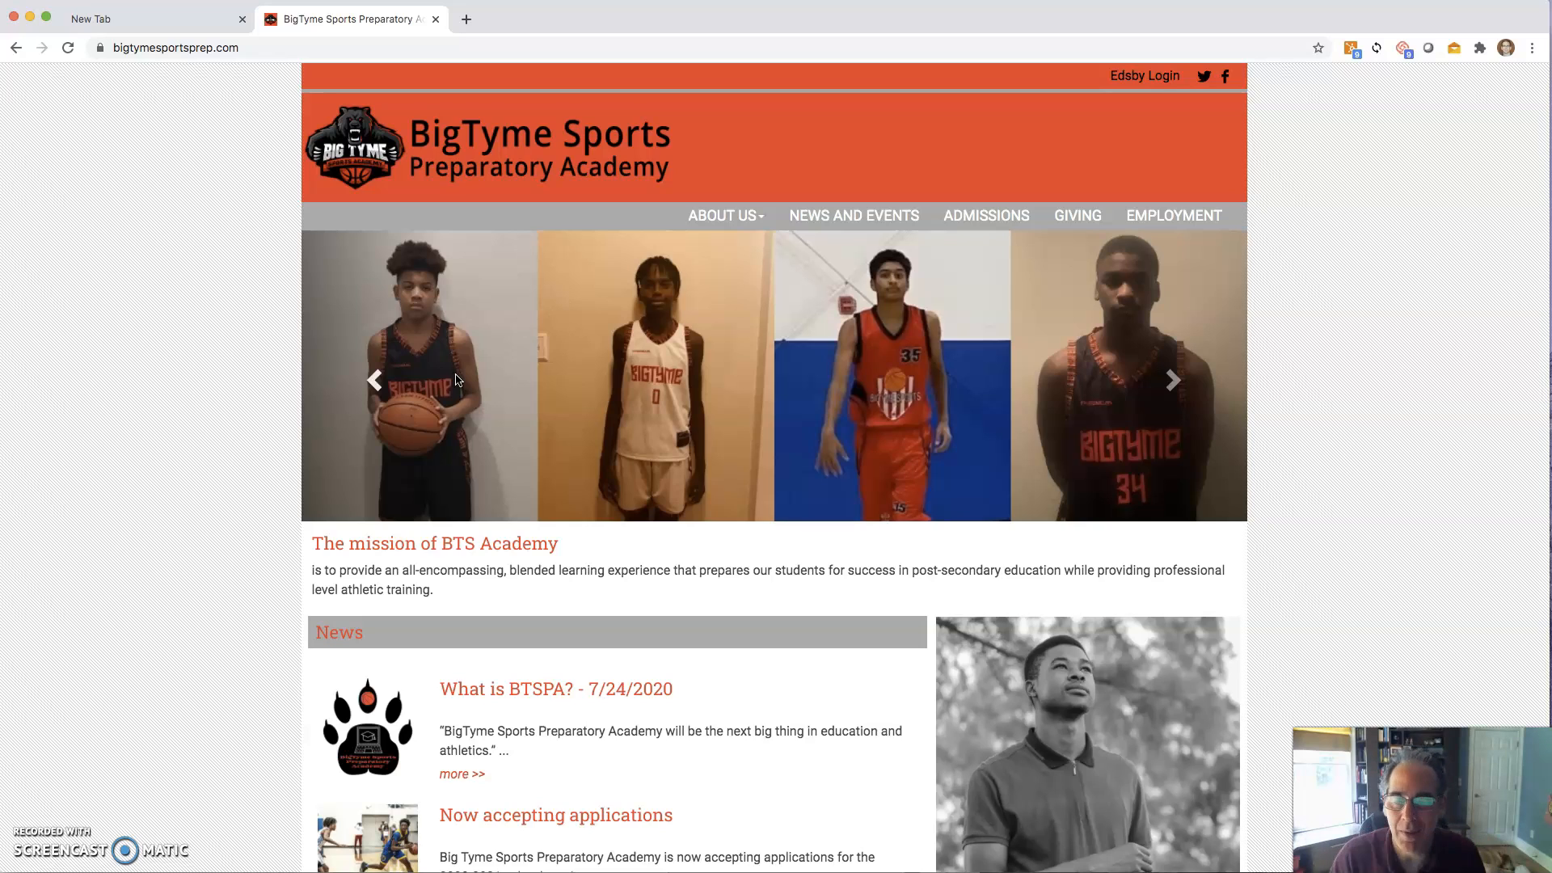
- Switch to the untitled text note and add the calculation "1200/3.75 = 320" below the "3.75 : 1" ratio
{"action": "left_click", "coordinate": [467, 377]}
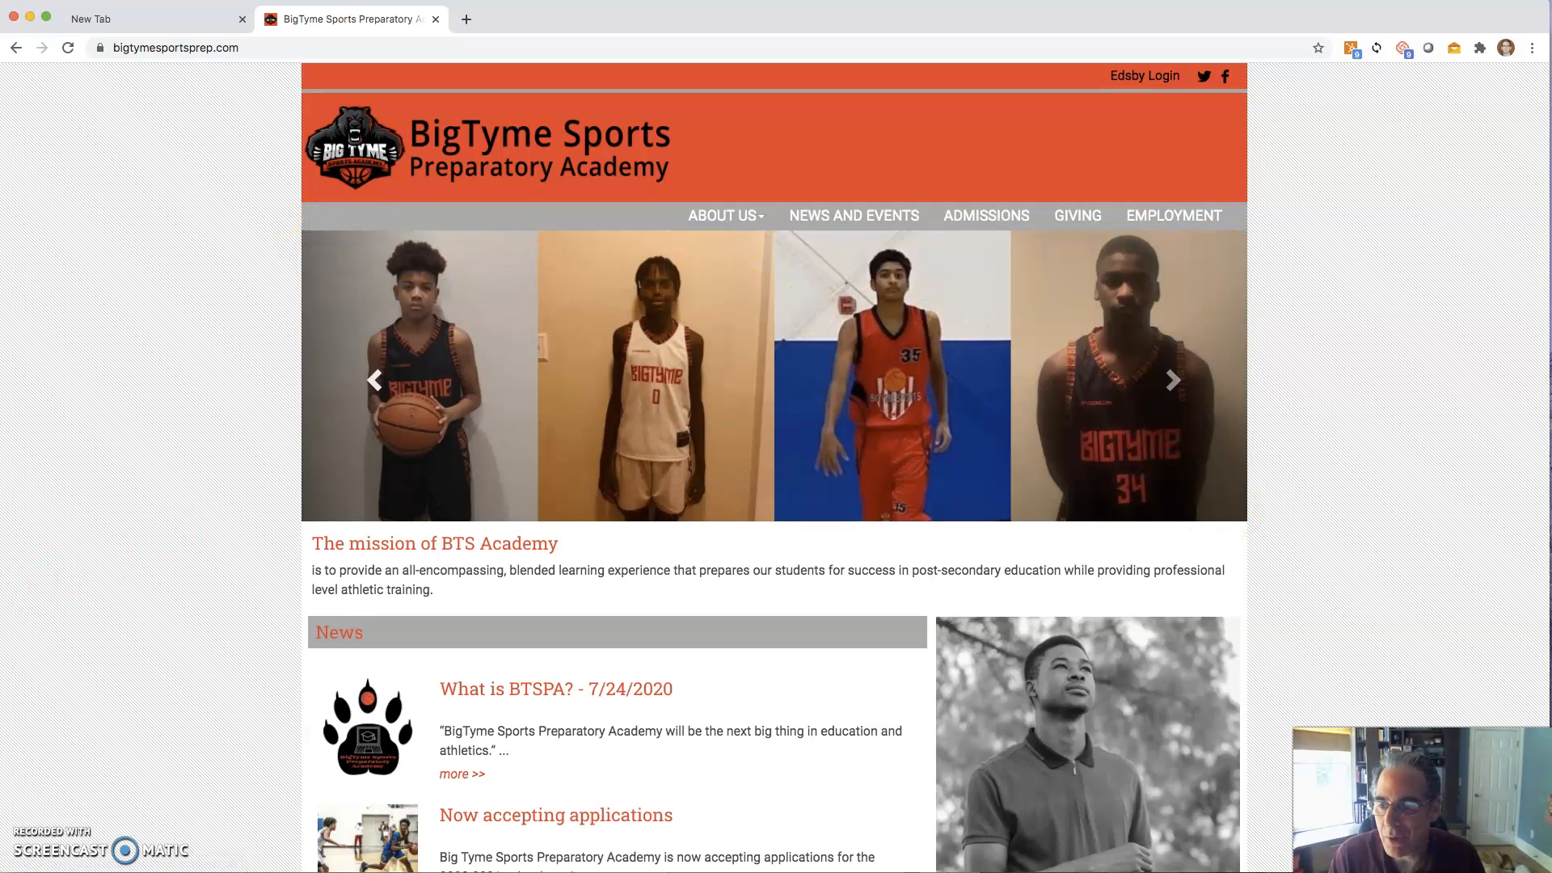
{"action": "key", "text": "super+Tab"}
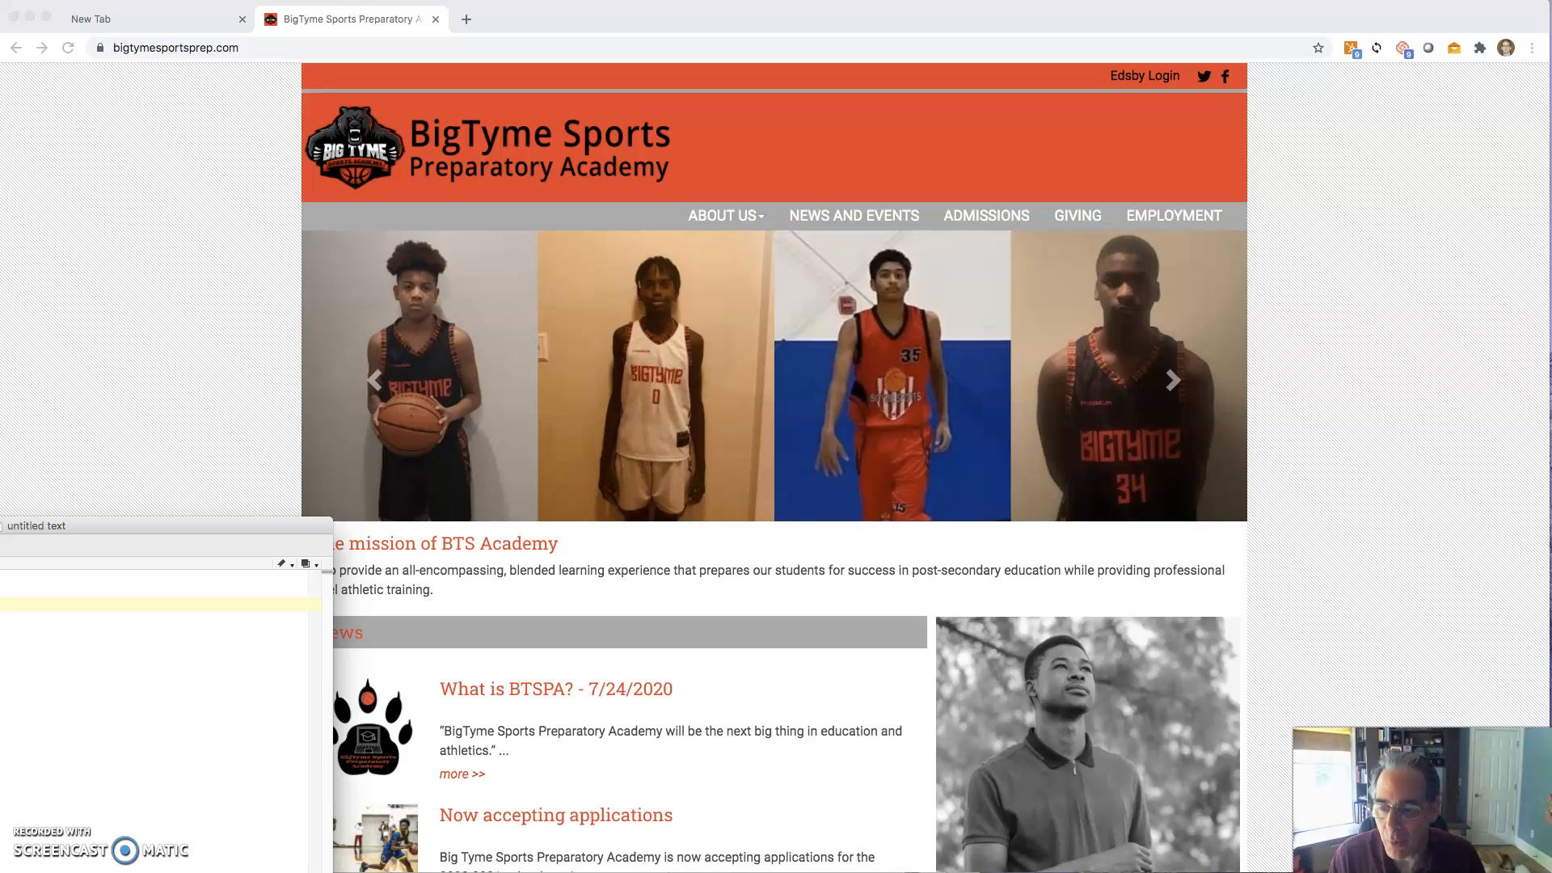
{"action": "left_click_drag", "start_coordinate": [4, 525], "coordinate": [613, 76]}
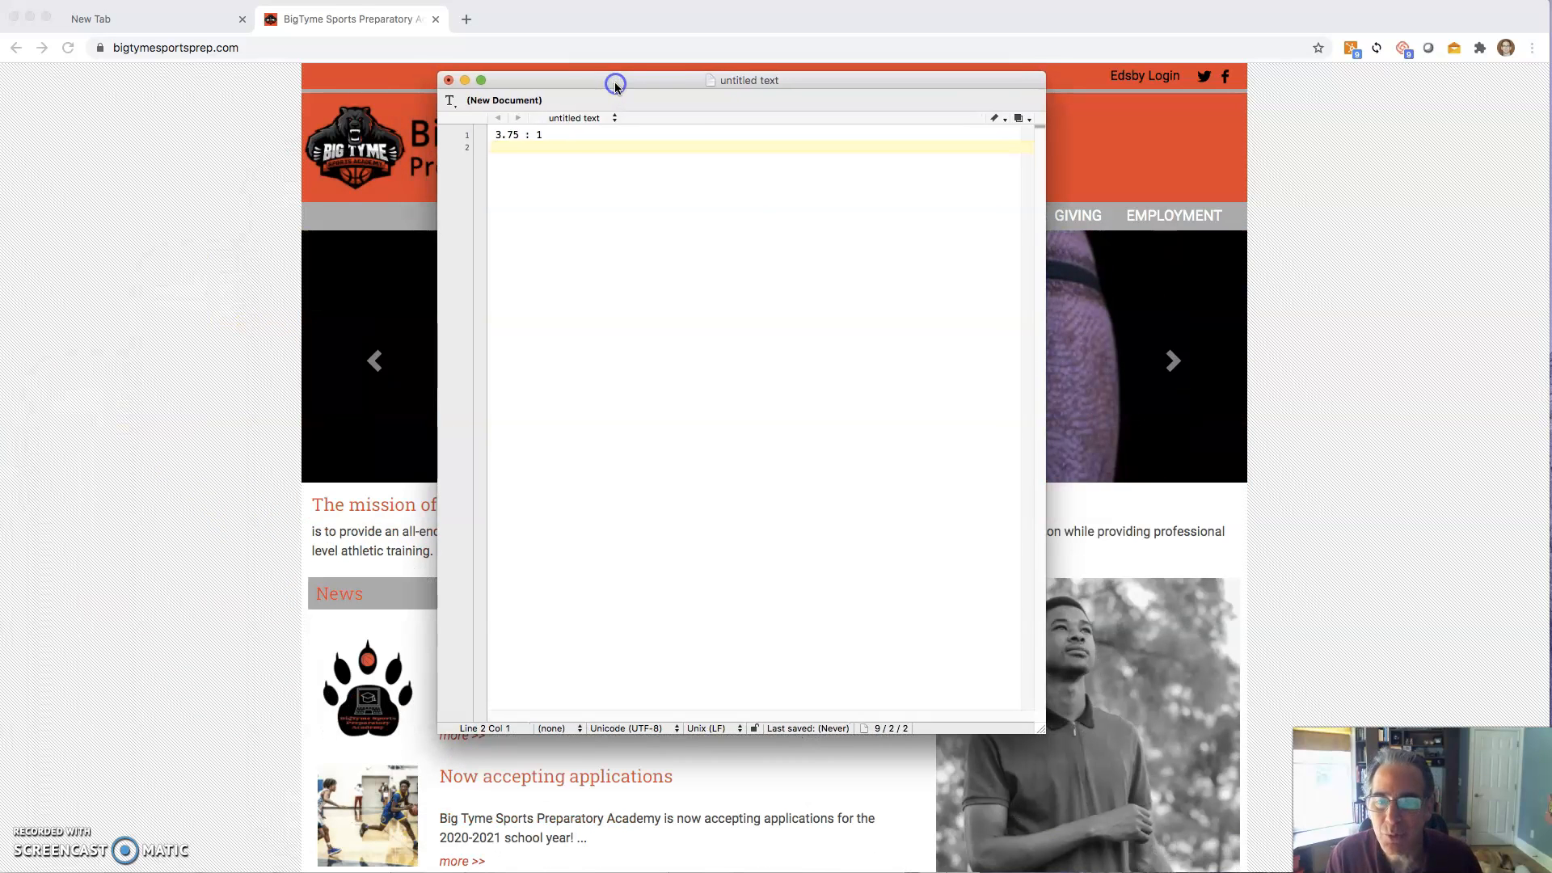
{"action": "left_click", "coordinate": [544, 134]}
{"action": "key", "text": "Return"}
{"action": "key", "text": "Return"}
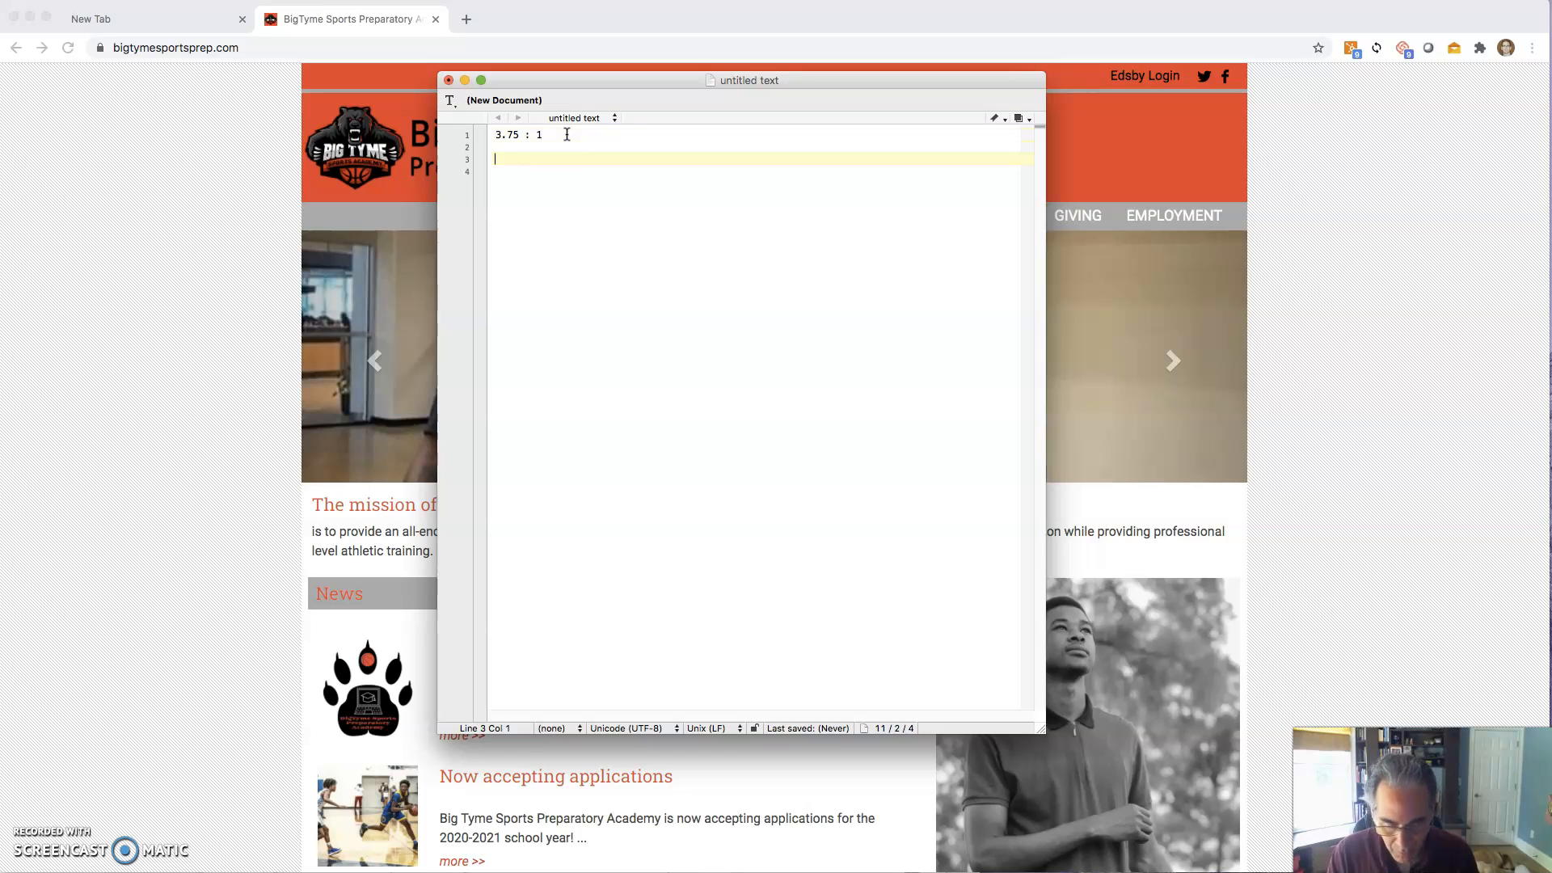
{"action": "type", "text": "1200"}
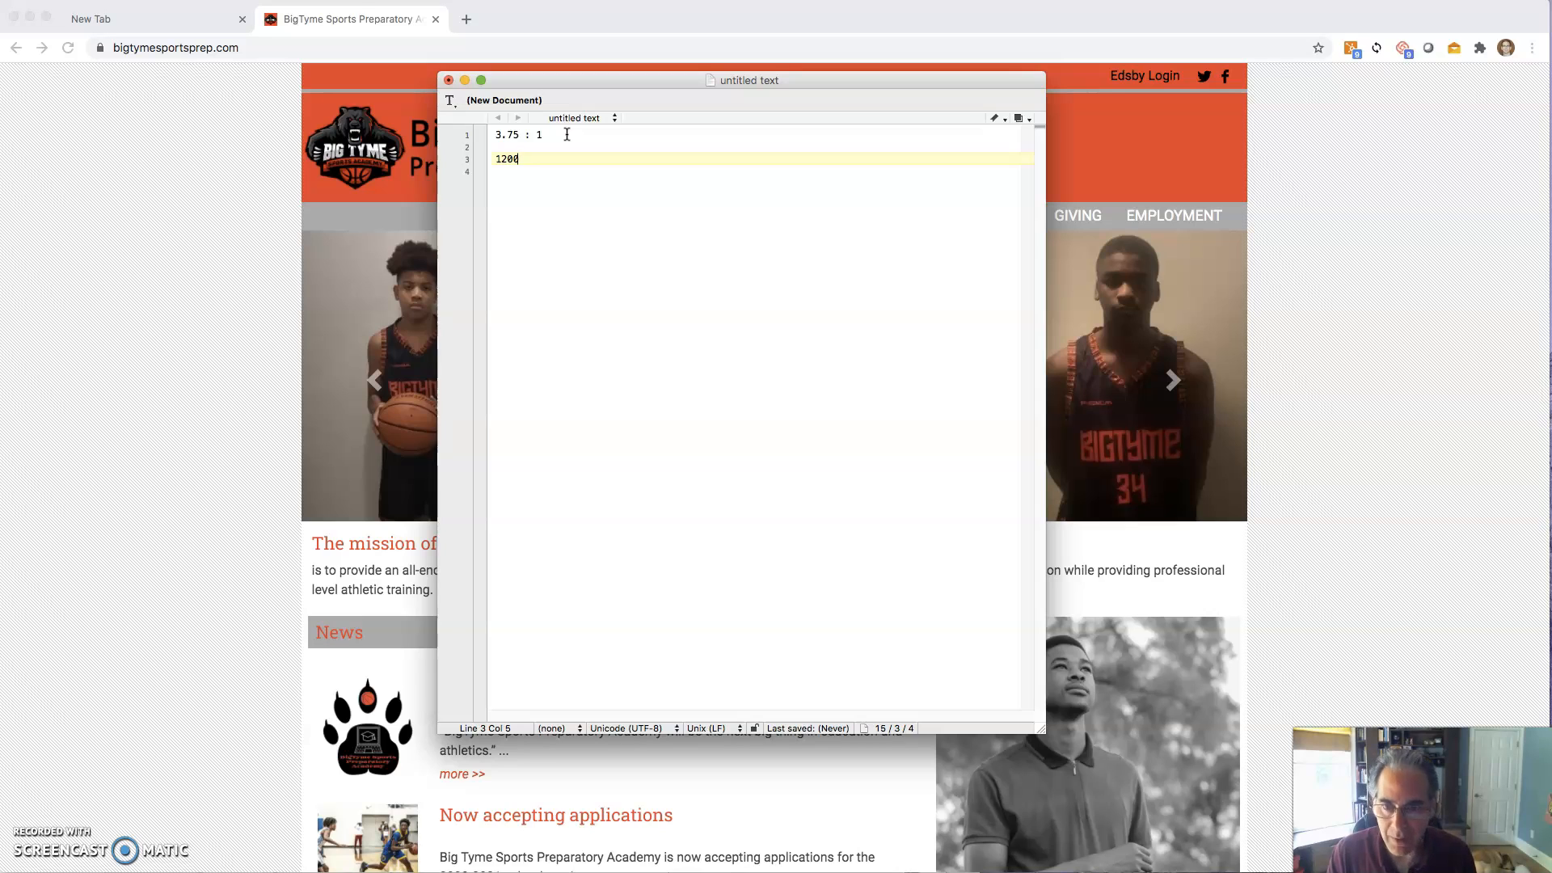
{"action": "type", "text": "/3.75 = 320"}
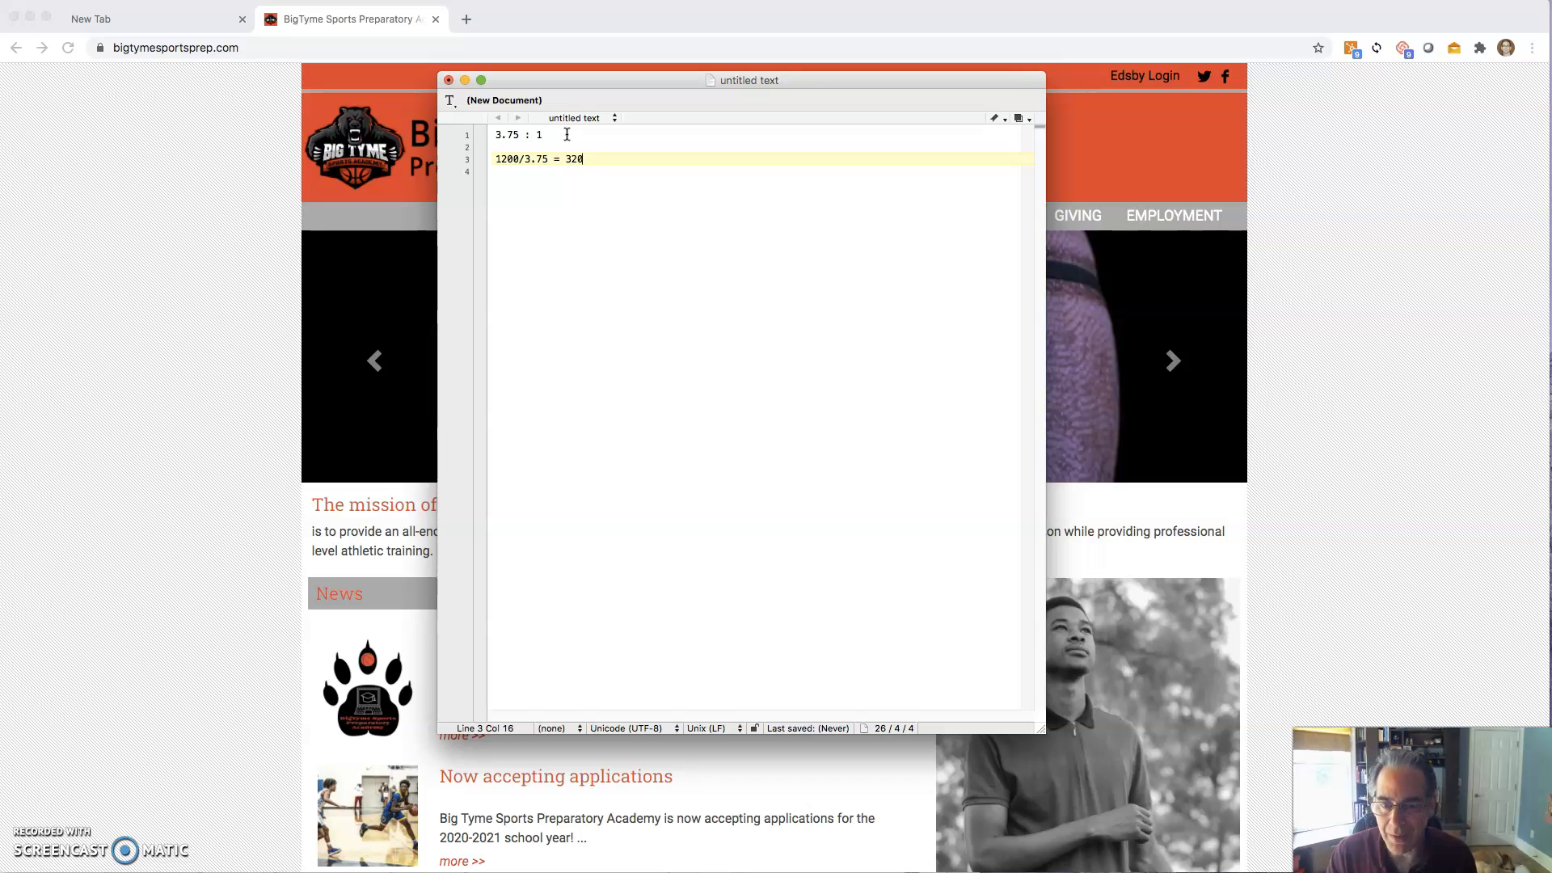
{"action": "key", "text": "Return"}
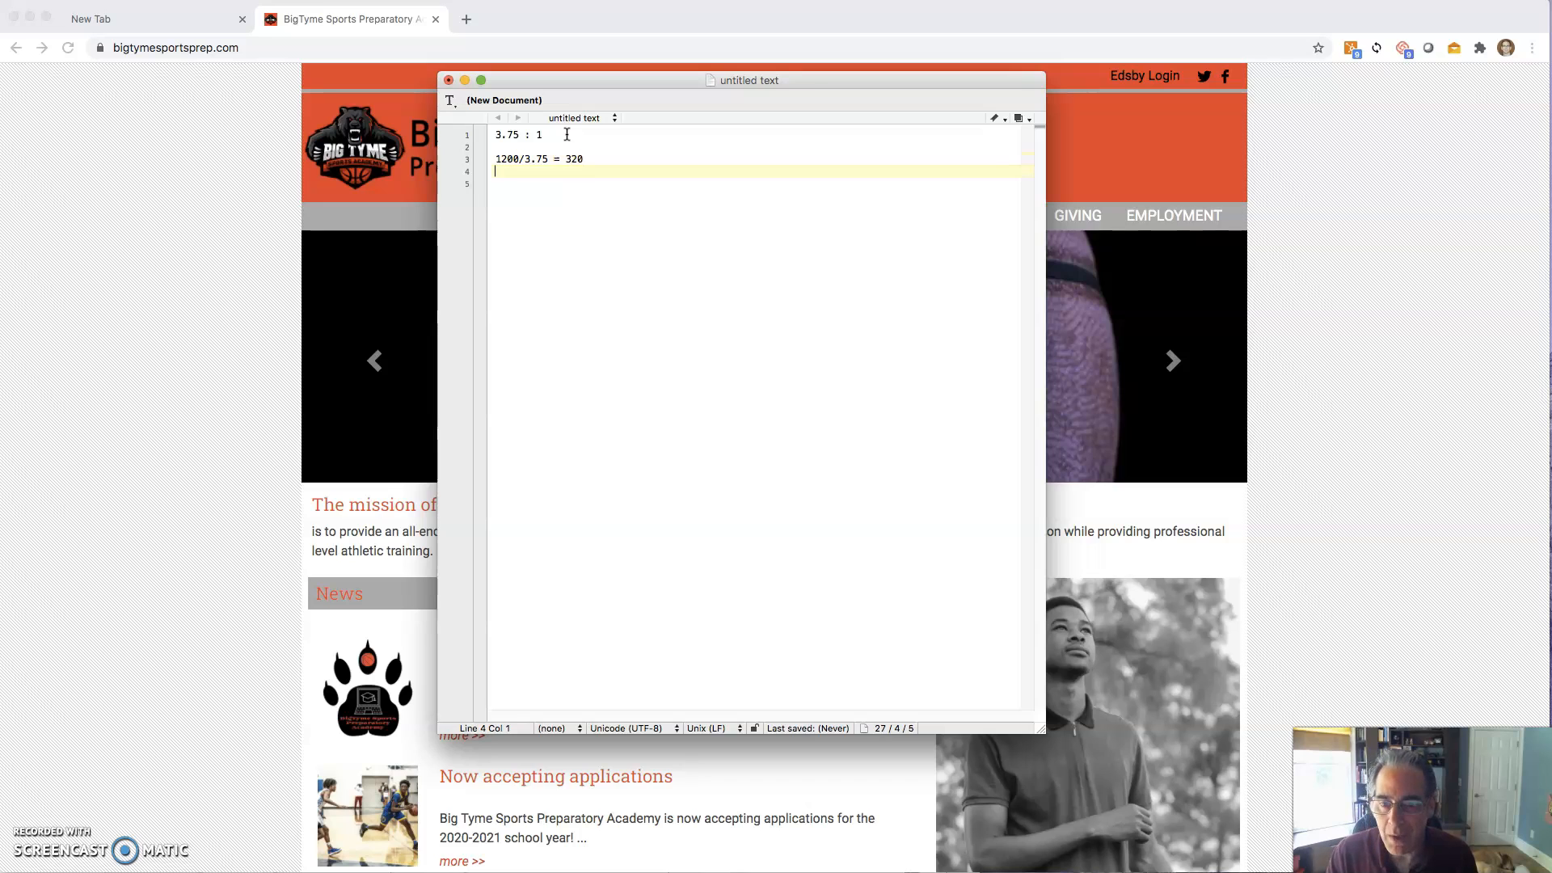
- Add the line "Overall dimensions: 1200 x 320" to the note and move its window aside
{"action": "type", "text": "Overall dimensions: 1200 x 320"}
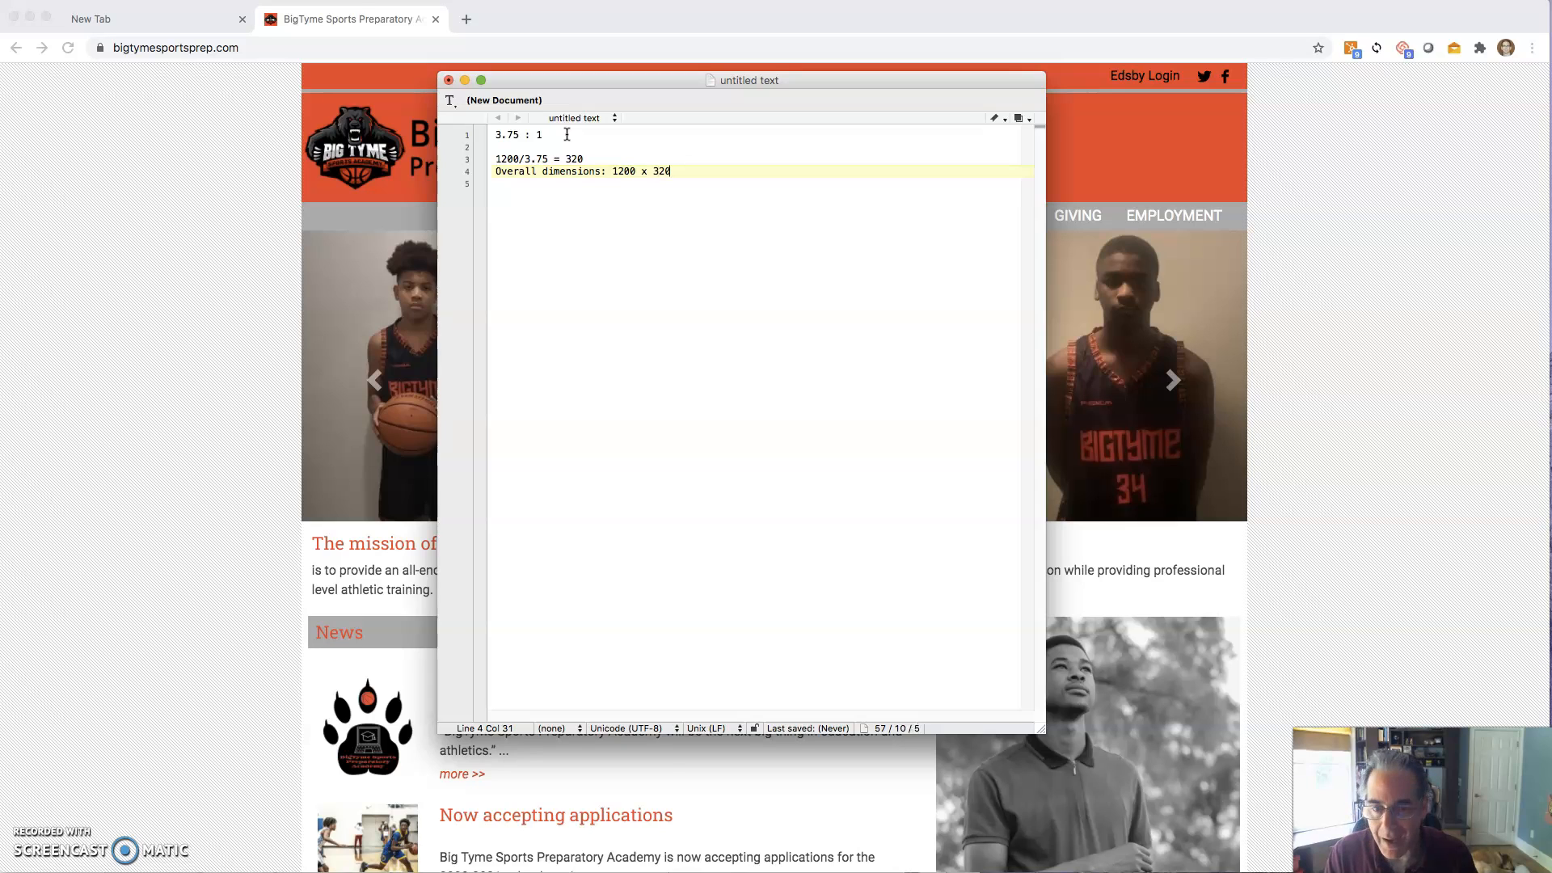
{"action": "key", "text": "Return"}
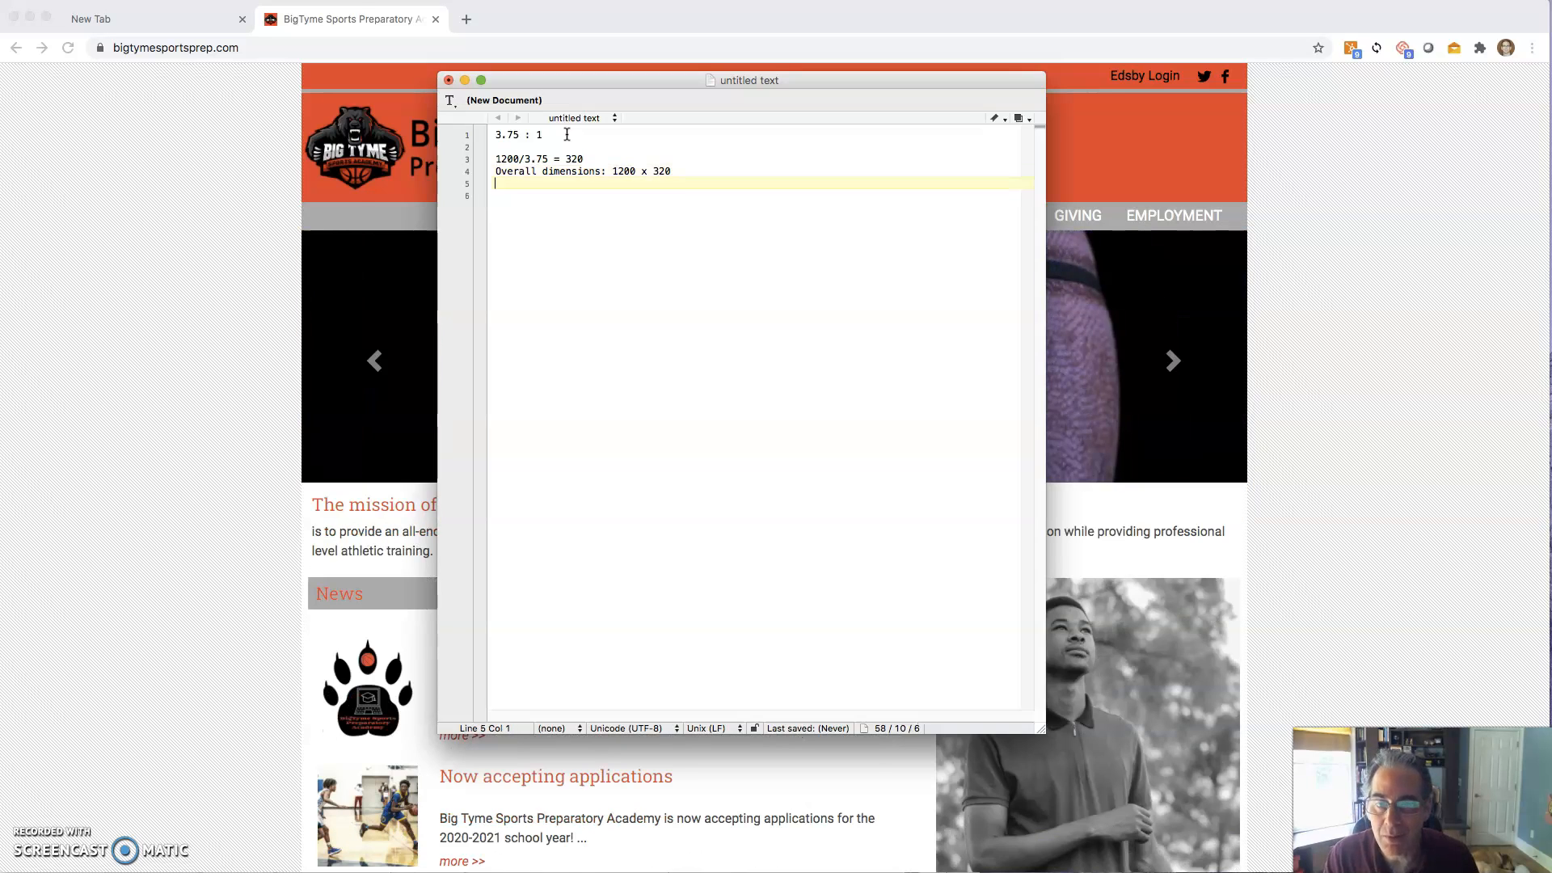
{"action": "left_click_drag", "start_coordinate": [598, 79], "coordinate": [0, 335]}
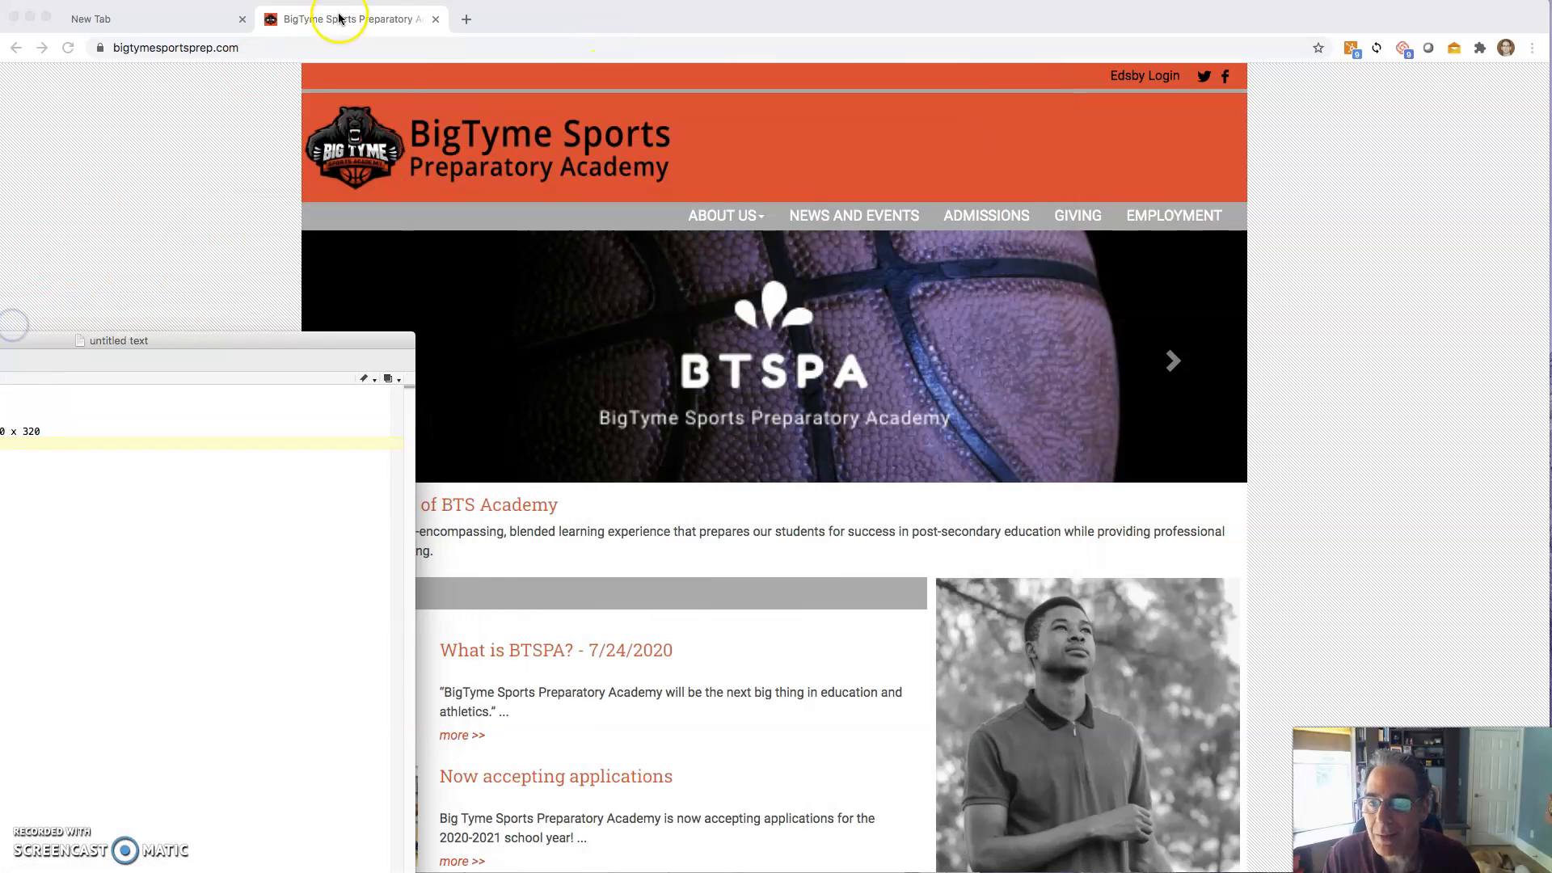
- Switch to the browser's empty page, go to pixlr.com and launch the Pixlr E editor
{"action": "left_click", "coordinate": [102, 17]}
{"action": "left_click", "coordinate": [265, 57]}
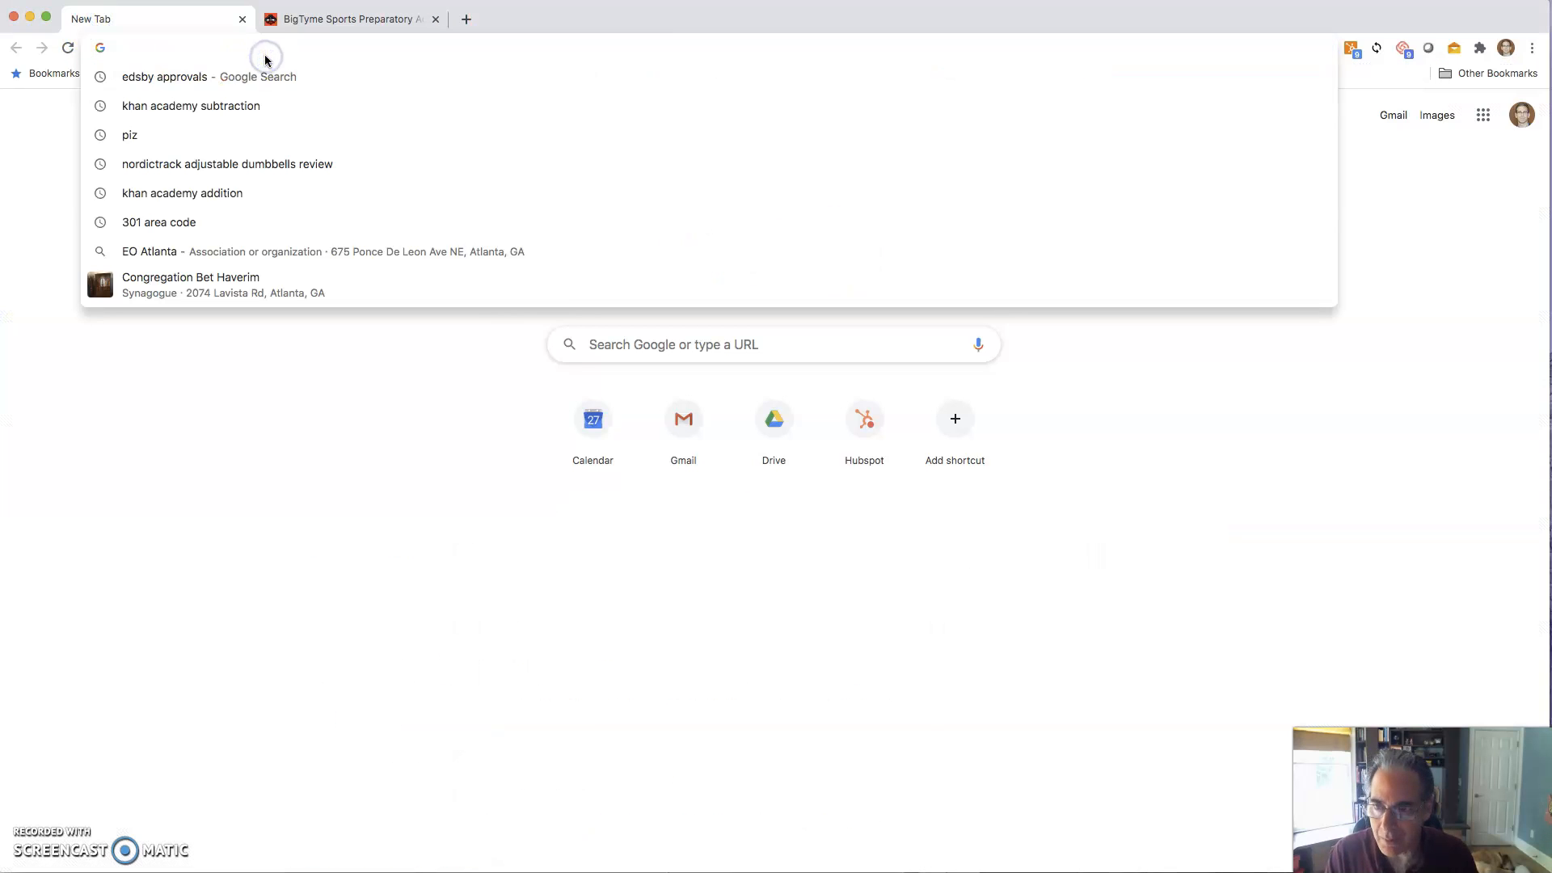
{"action": "type", "text": "pixlr.com"}
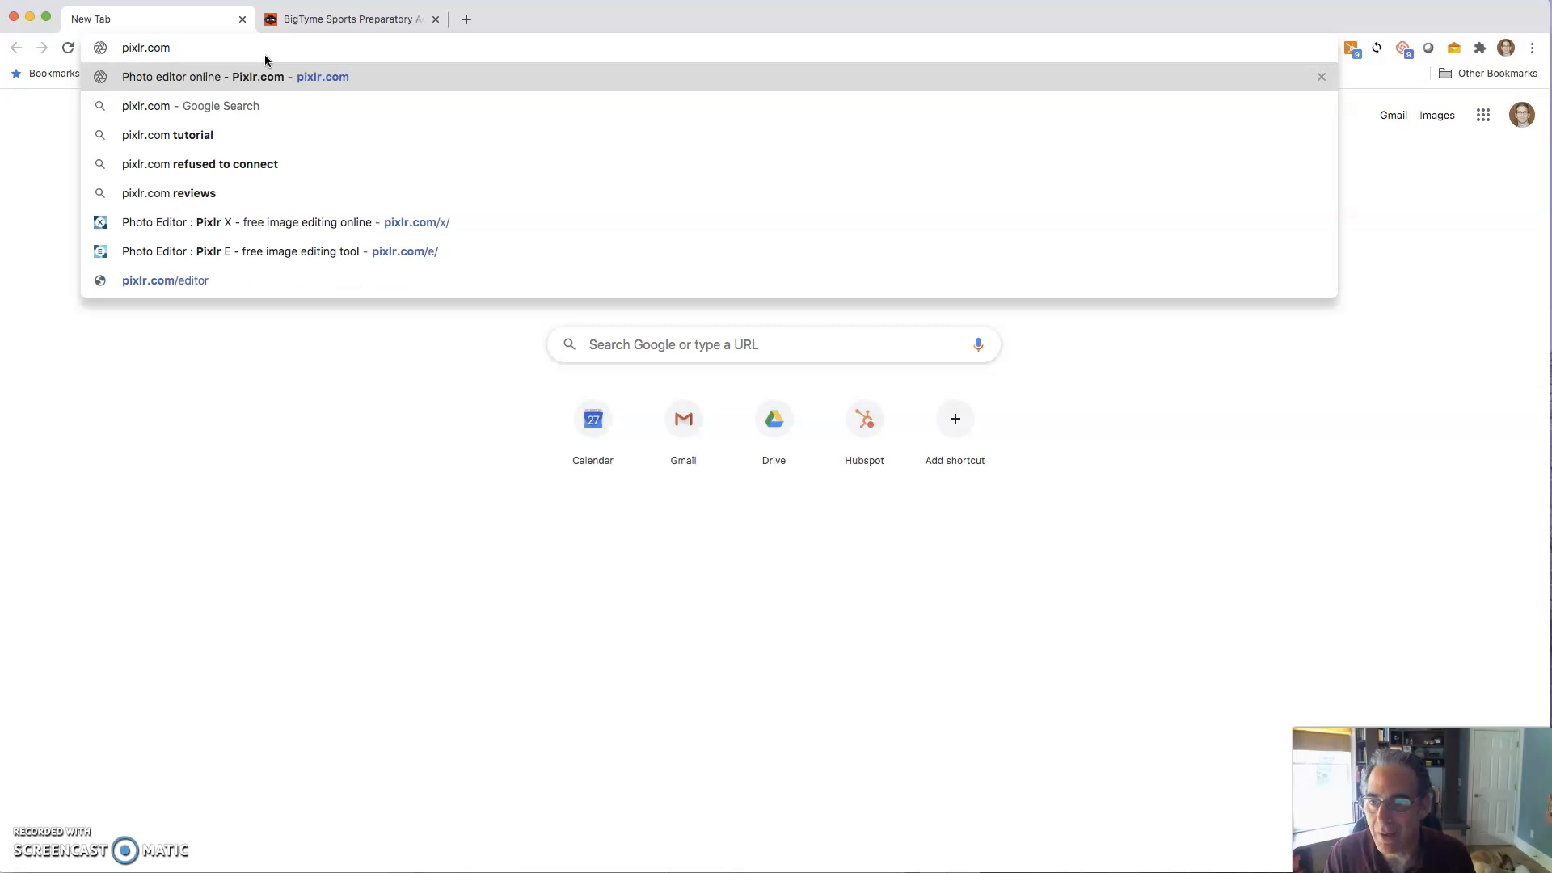
{"action": "key", "text": "Return"}
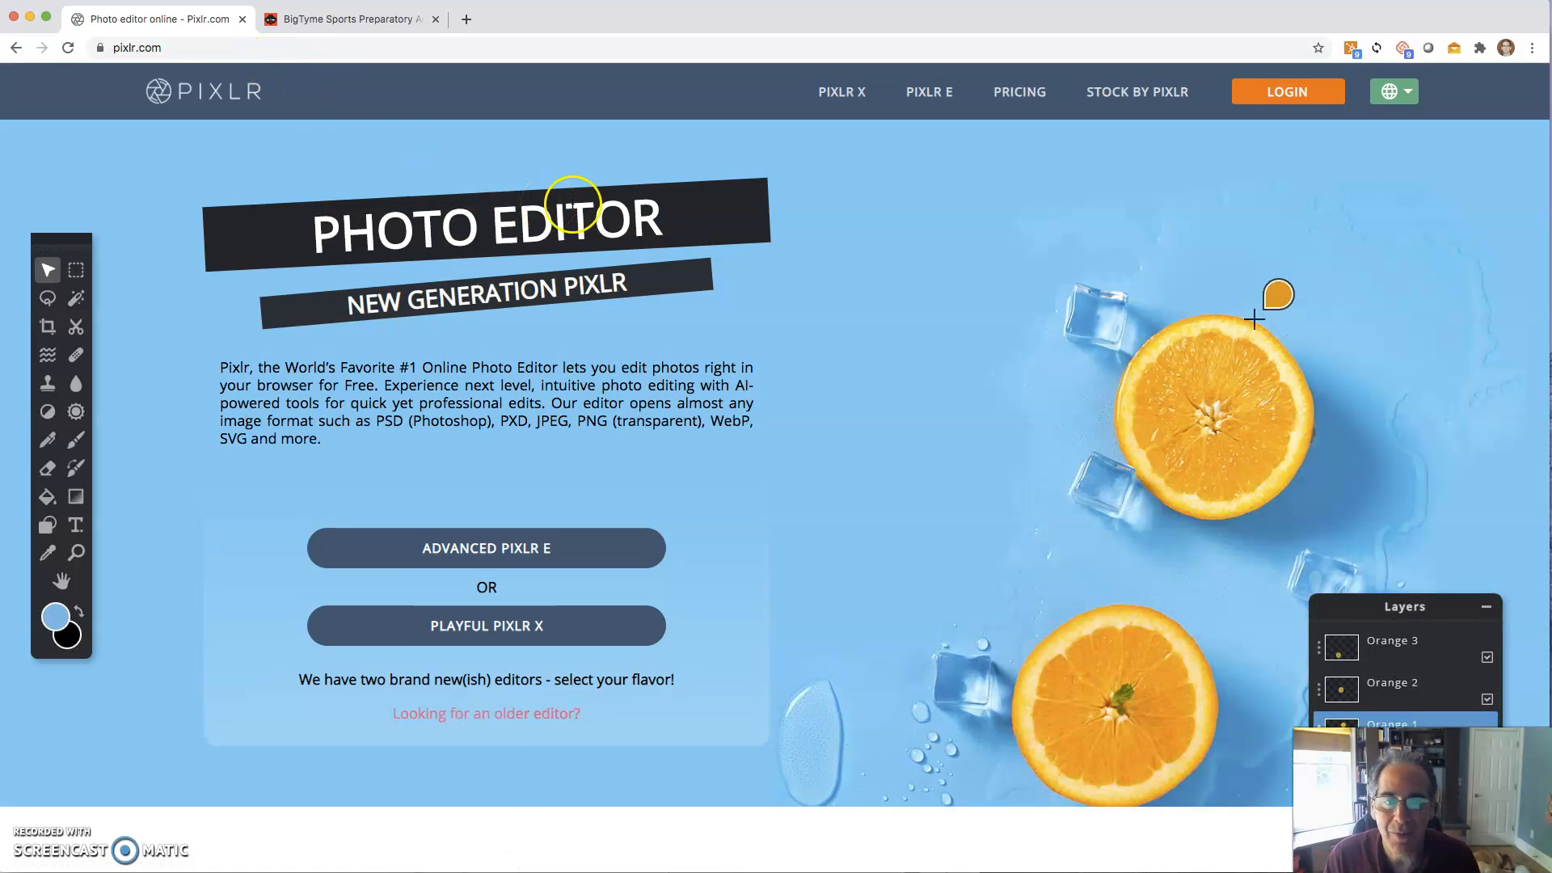
{"action": "left_click", "coordinate": [929, 93]}
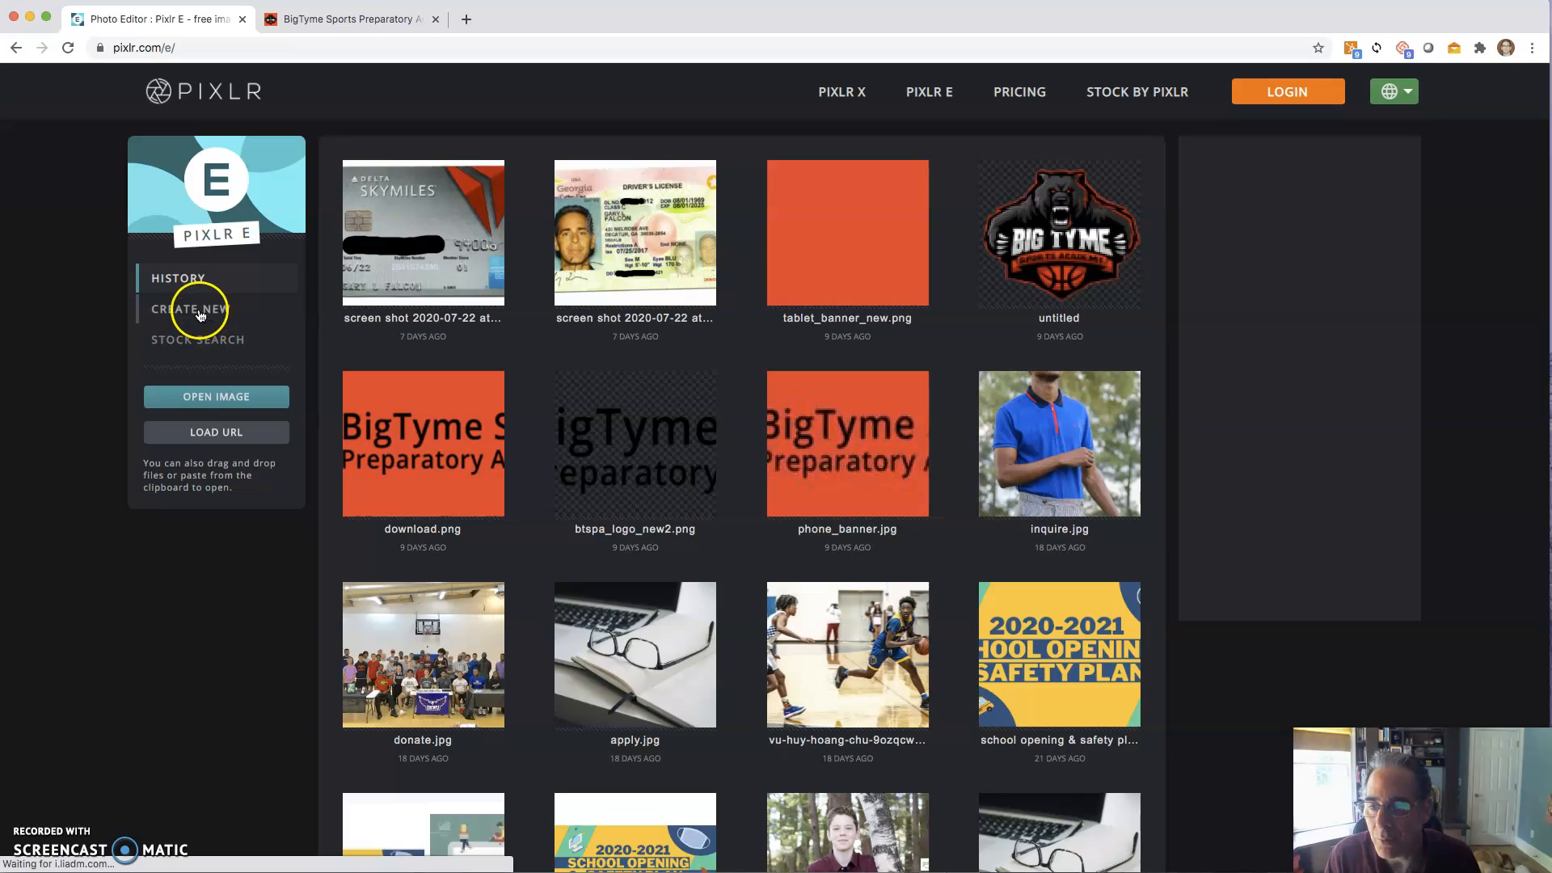
- Create a new blank image named "Banner" with a width of 1200 and a height of 320 pixels
{"action": "left_click", "coordinate": [201, 313]}
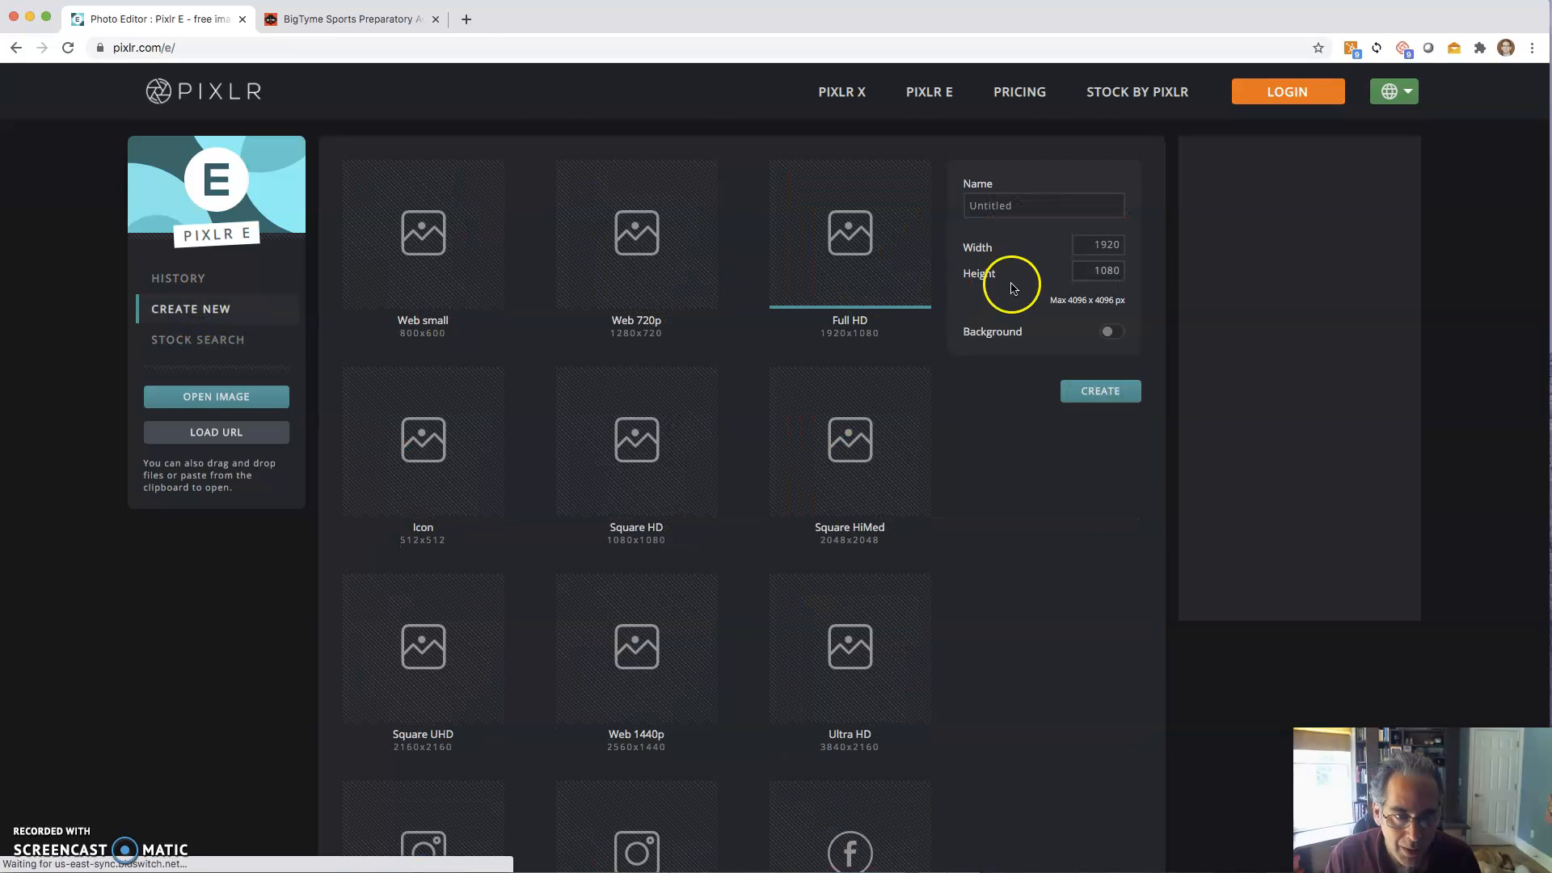
{"action": "left_click", "coordinate": [953, 205]}
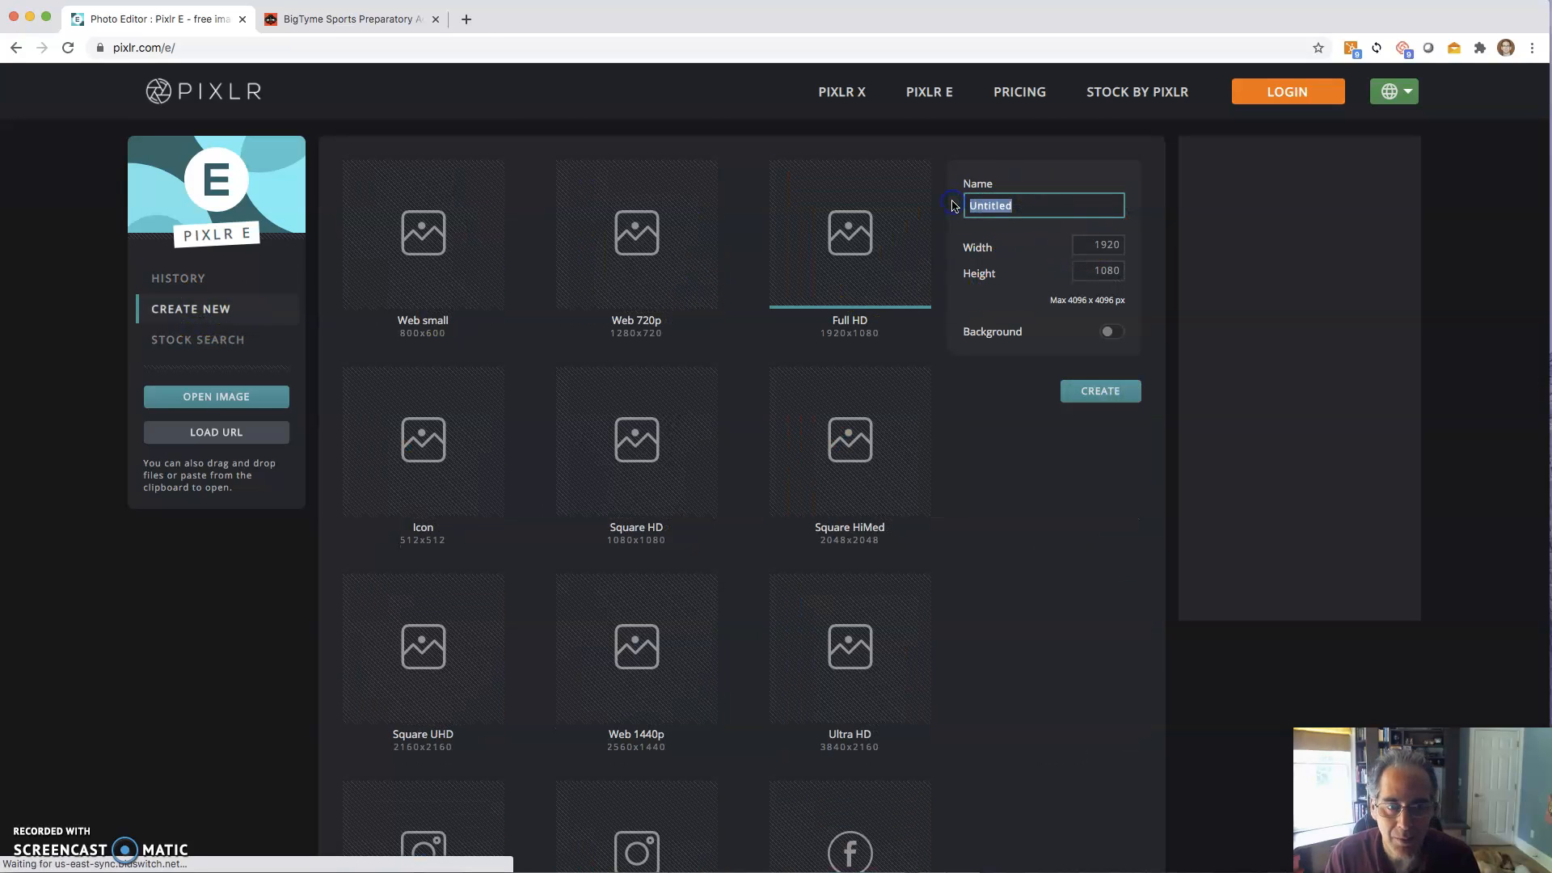
{"action": "type", "text": "Banner"}
{"action": "left_click", "coordinate": [1095, 238]}
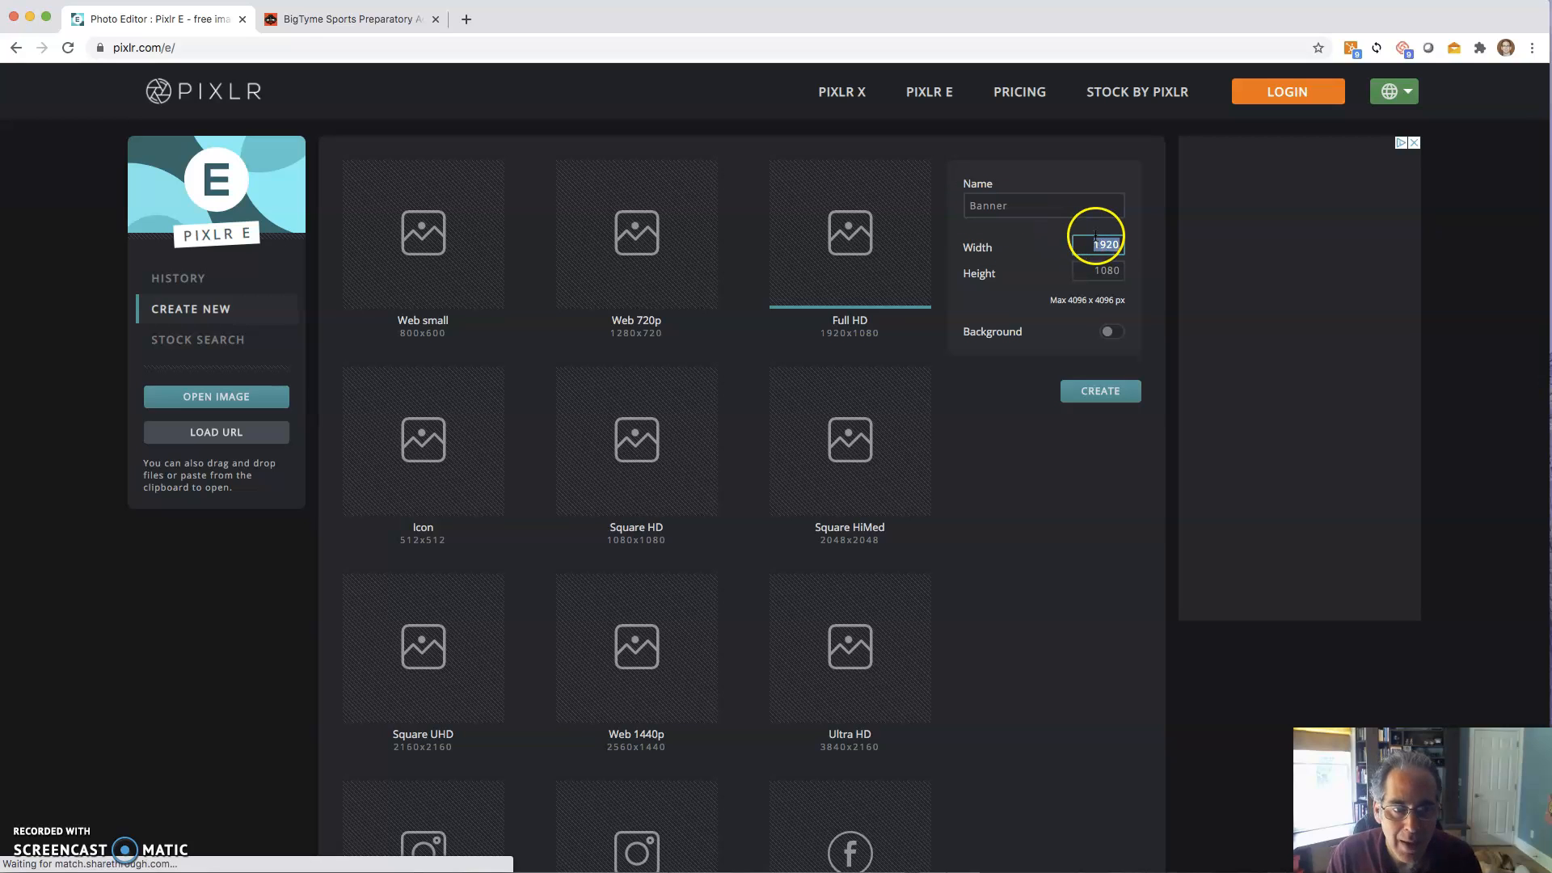
{"action": "type", "text": "1200"}
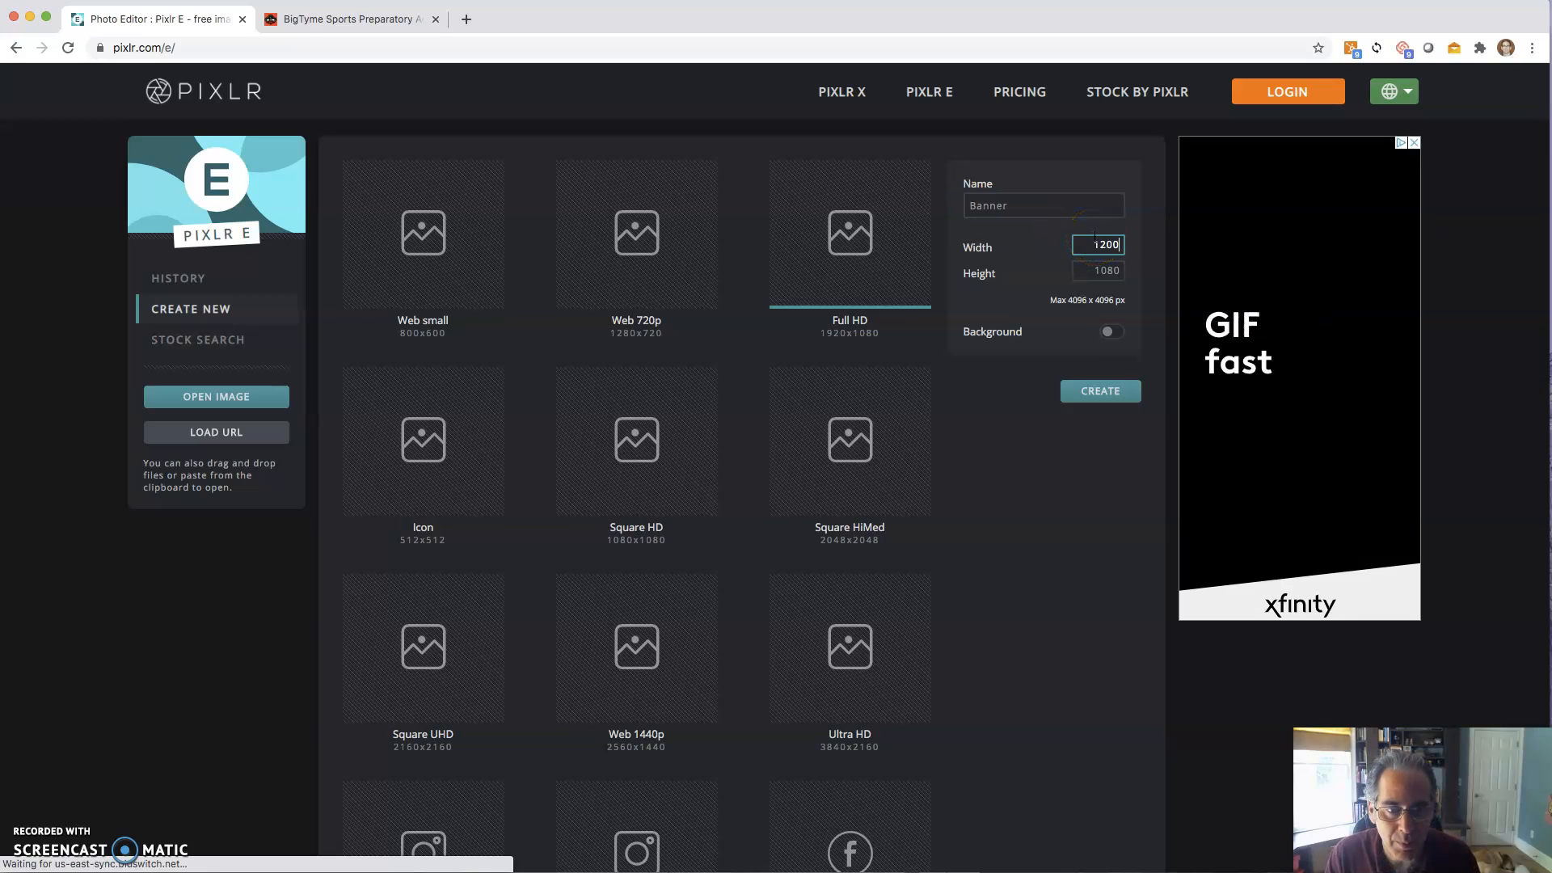
{"action": "left_click", "coordinate": [1106, 270]}
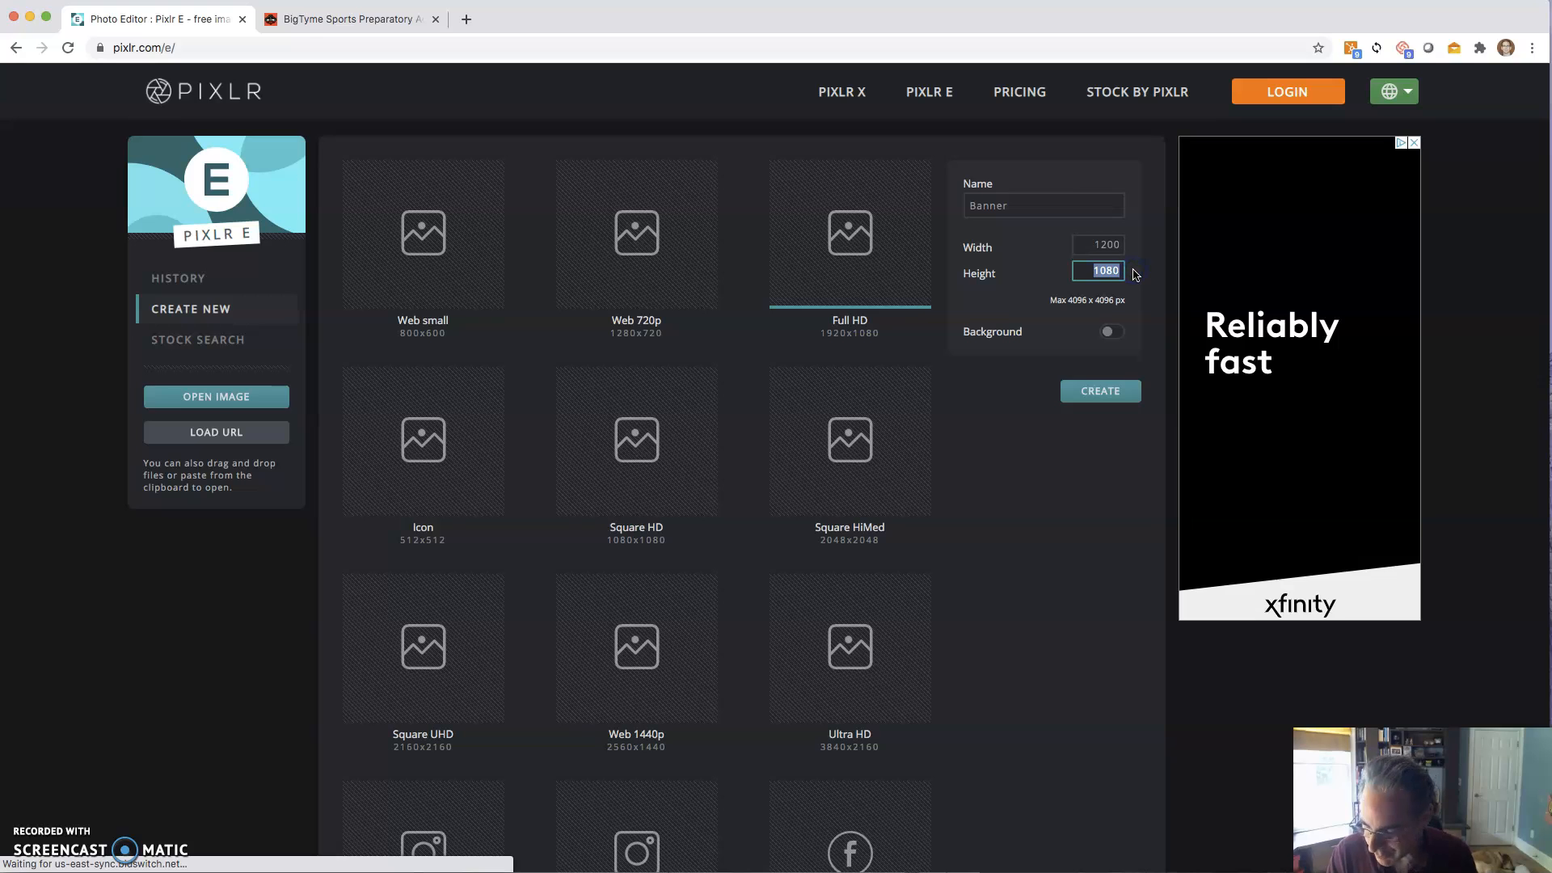
{"action": "type", "text": "320"}
{"action": "left_click", "coordinate": [1102, 392]}
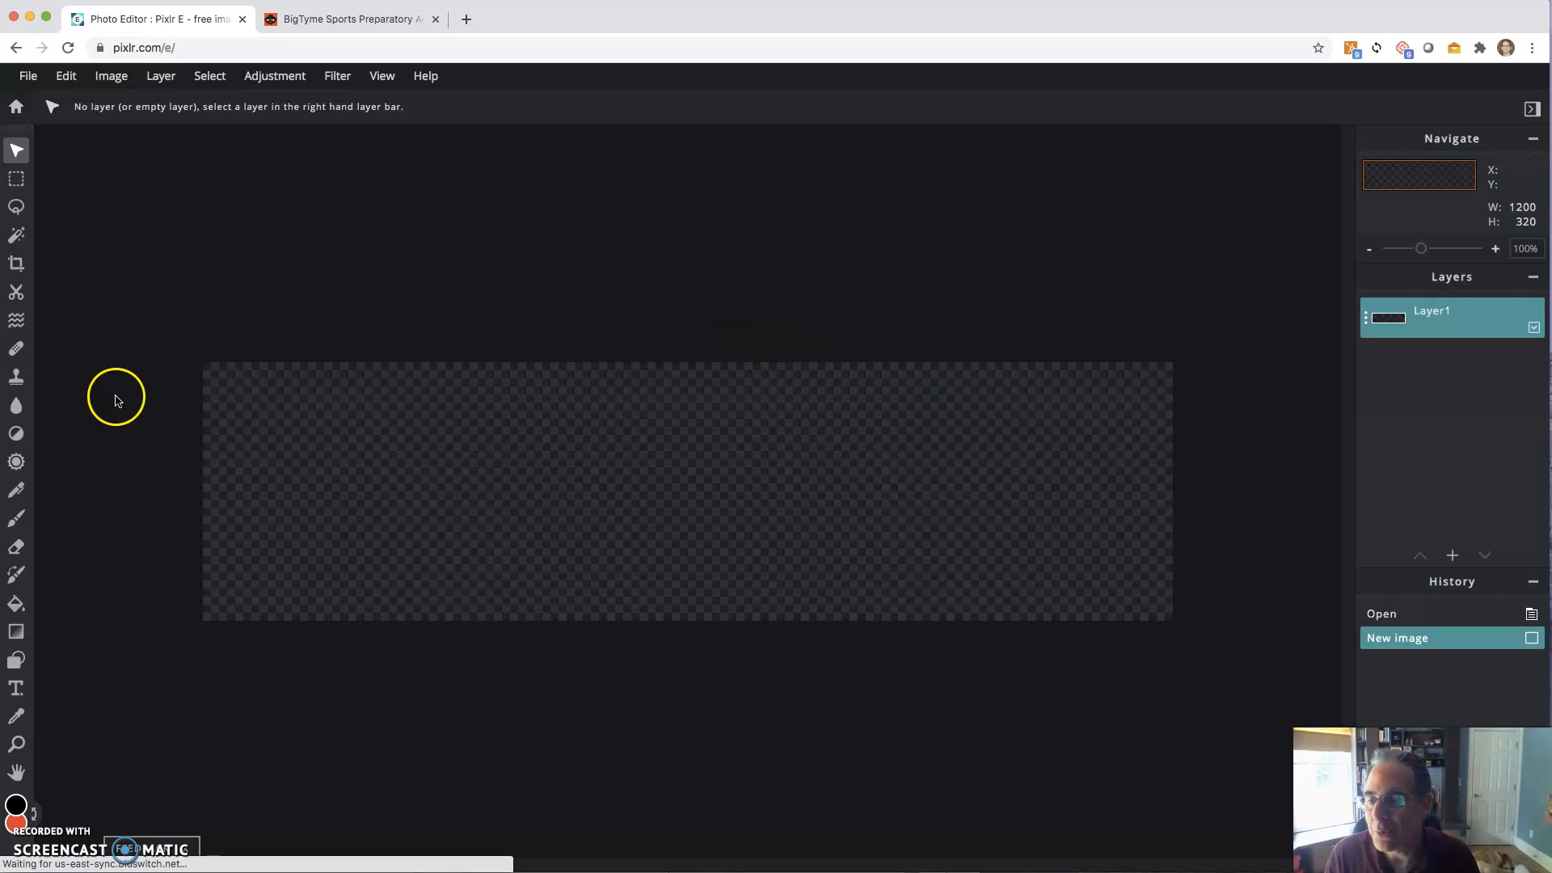
- Add "1200/5 = 240" and "Individual pictures: 240 x 320" to the text note, then return to Pixlr E
{"action": "left_click_drag", "start_coordinate": [0, 338], "coordinate": [545, 138]}
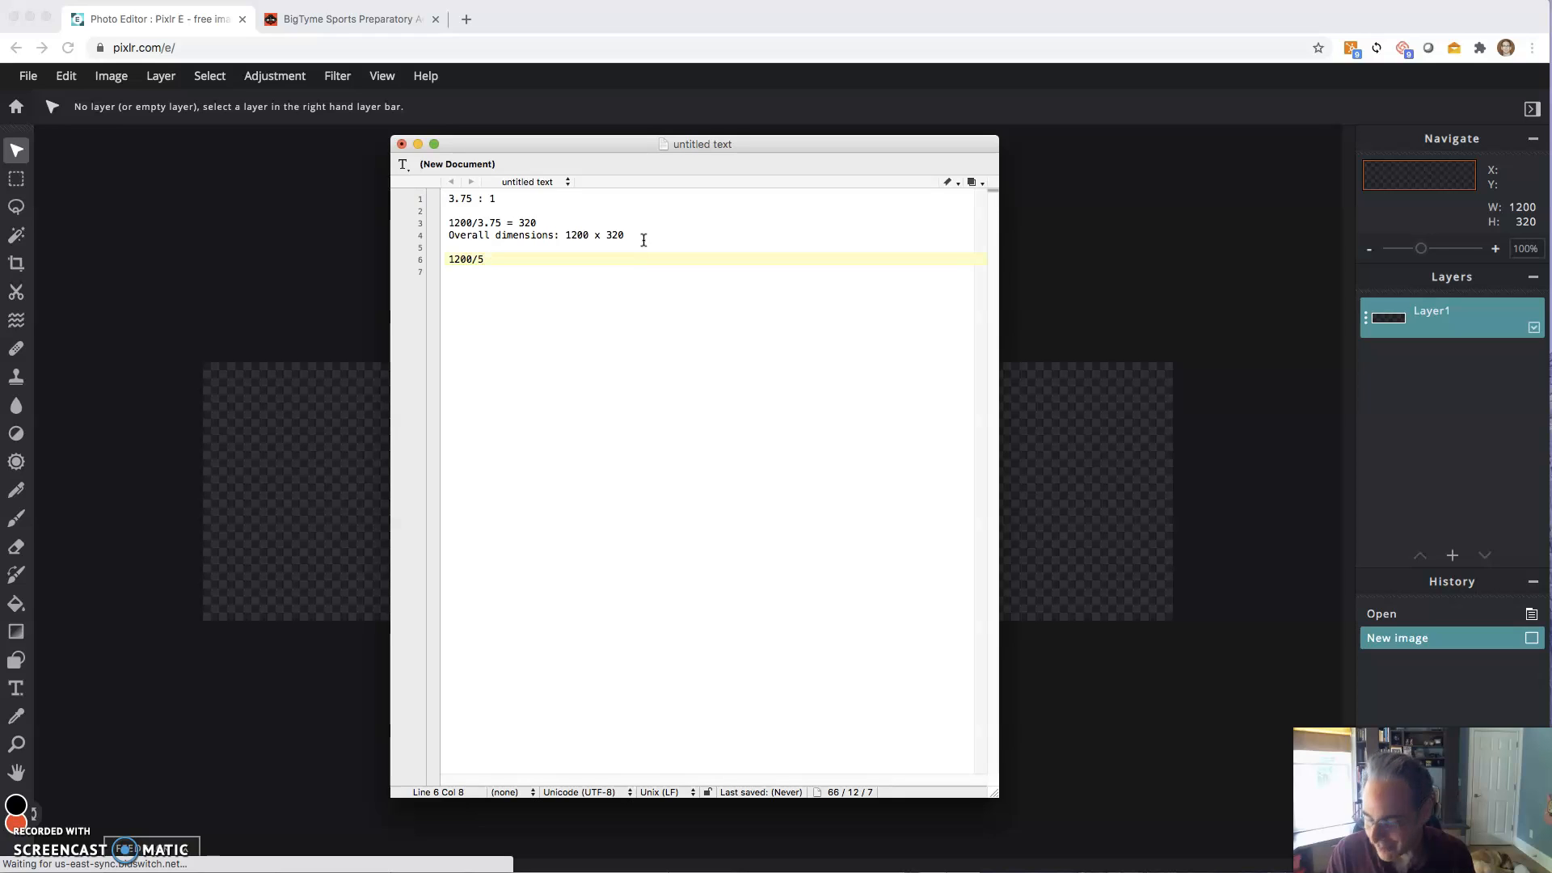
{"action": "type", "text": "= 240"}
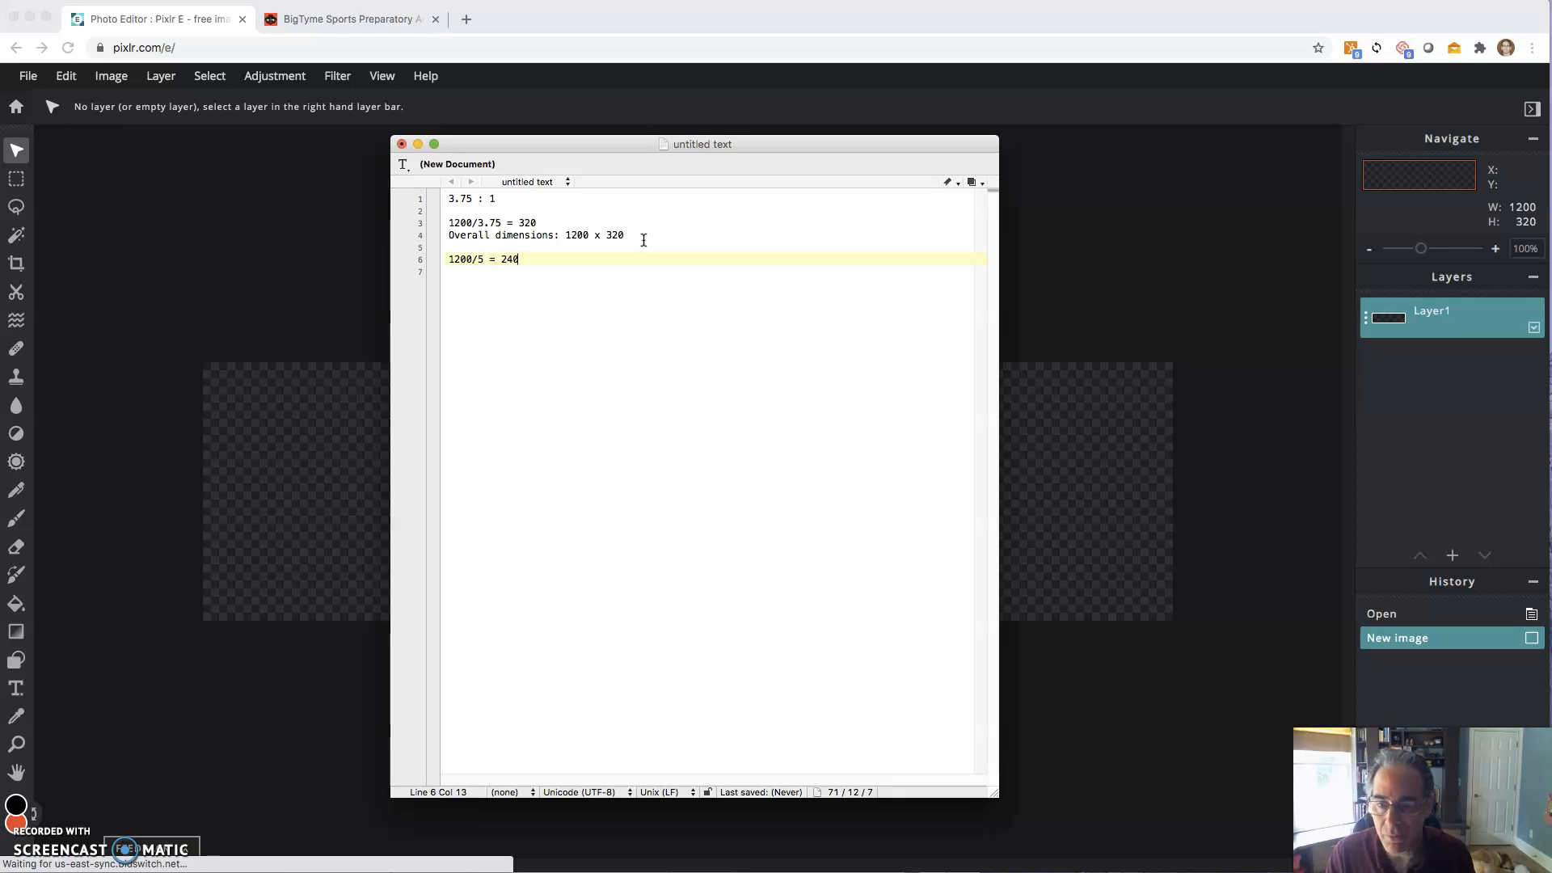
{"action": "key", "text": "Return"}
{"action": "type", "text": "Individua"}
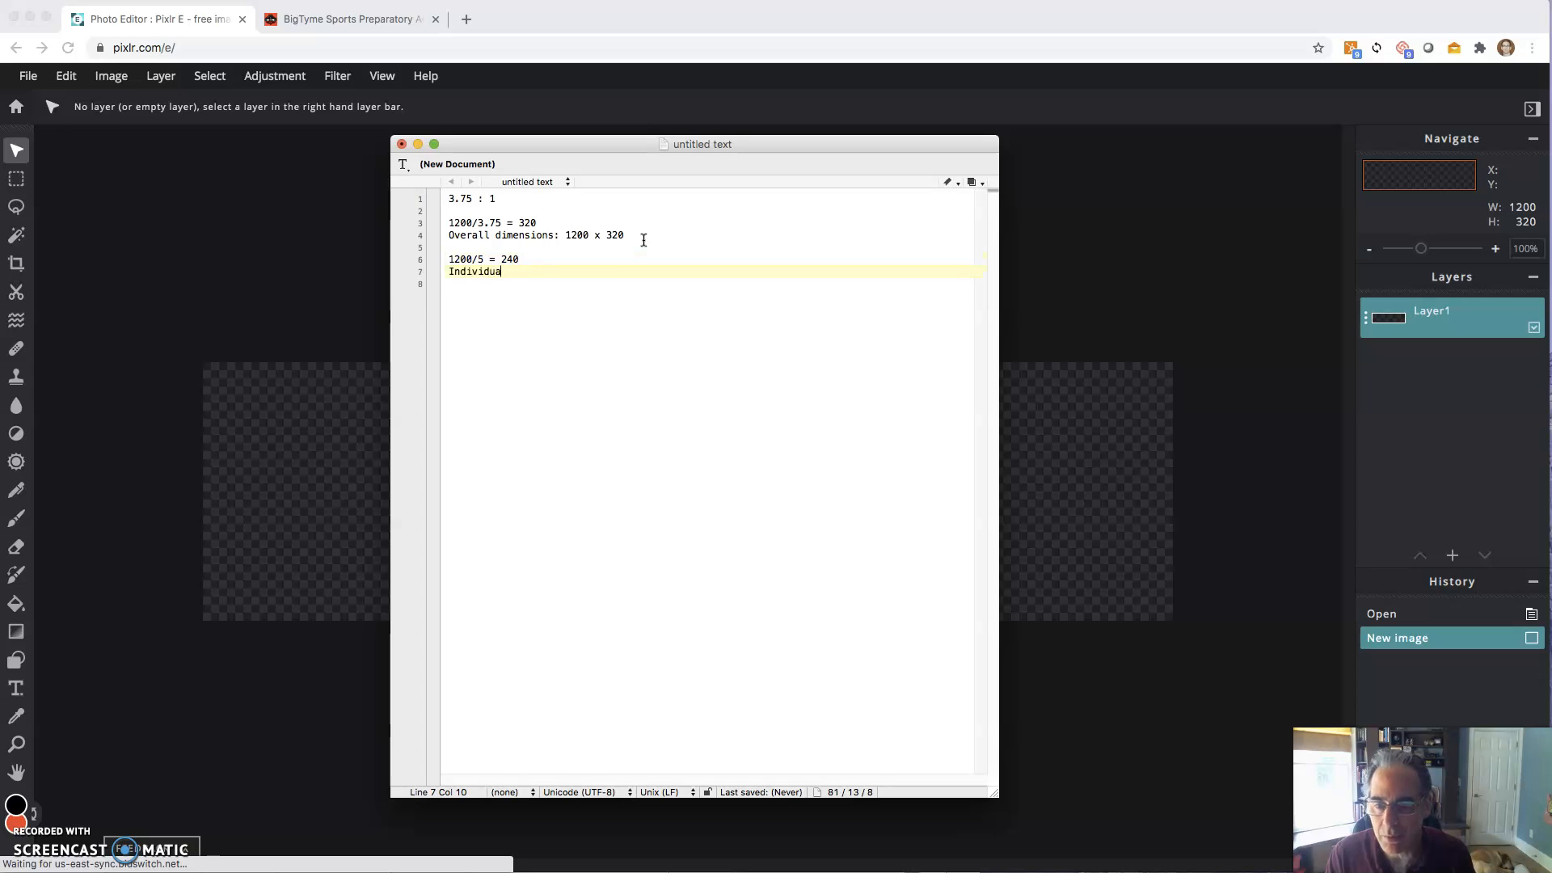
{"action": "type", "text": "l pictures:  "}
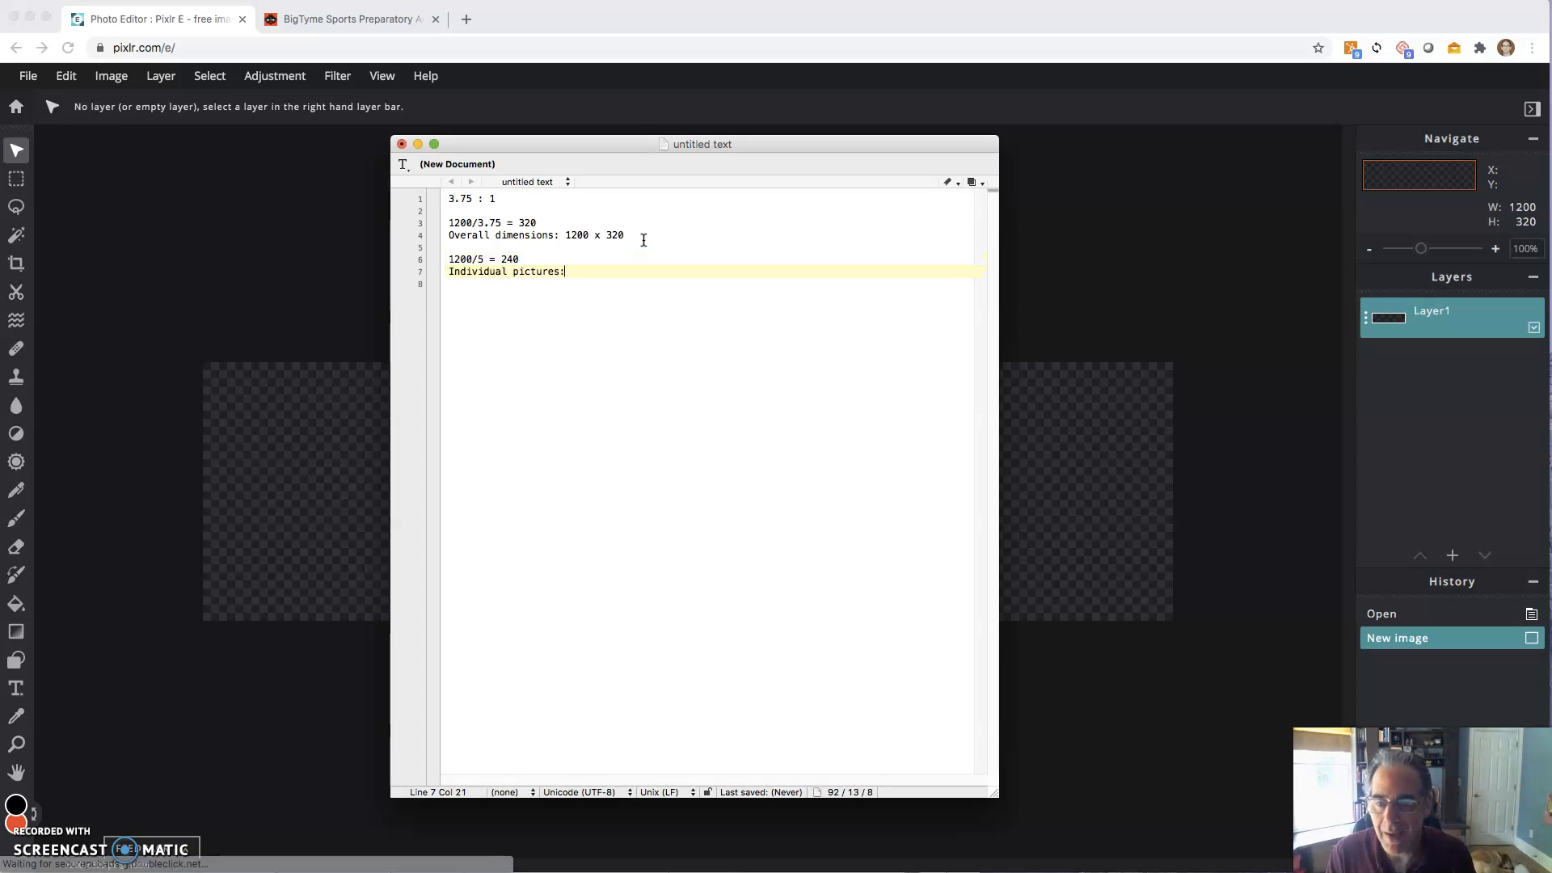
{"action": "type", "text": "240 x 320"}
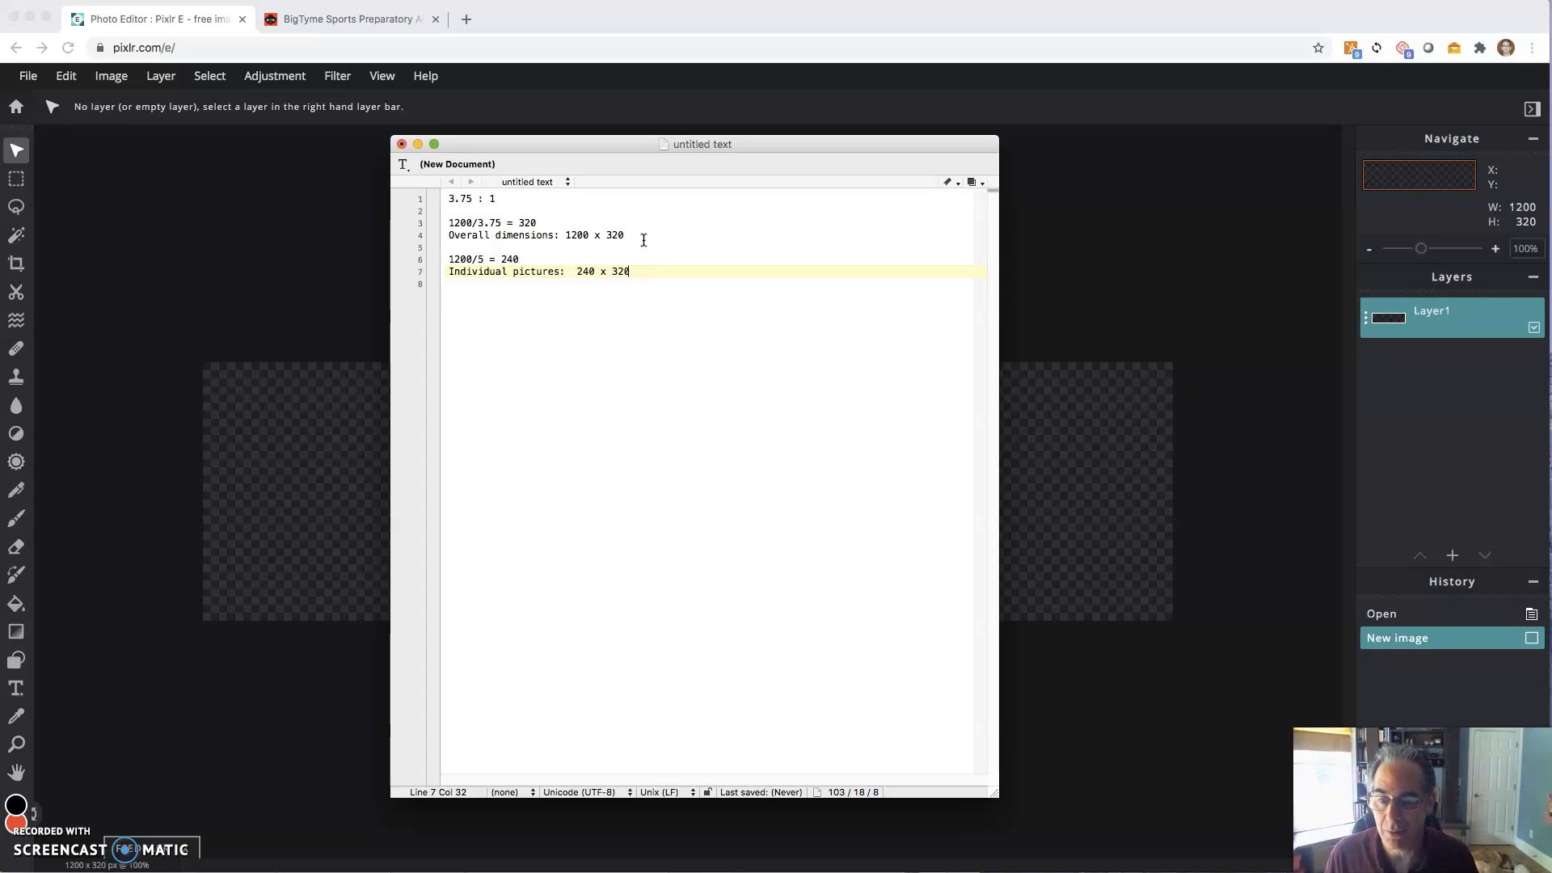
{"action": "left_click_drag", "start_coordinate": [710, 148], "coordinate": [24, 429]}
{"action": "left_click", "coordinate": [474, 246]}
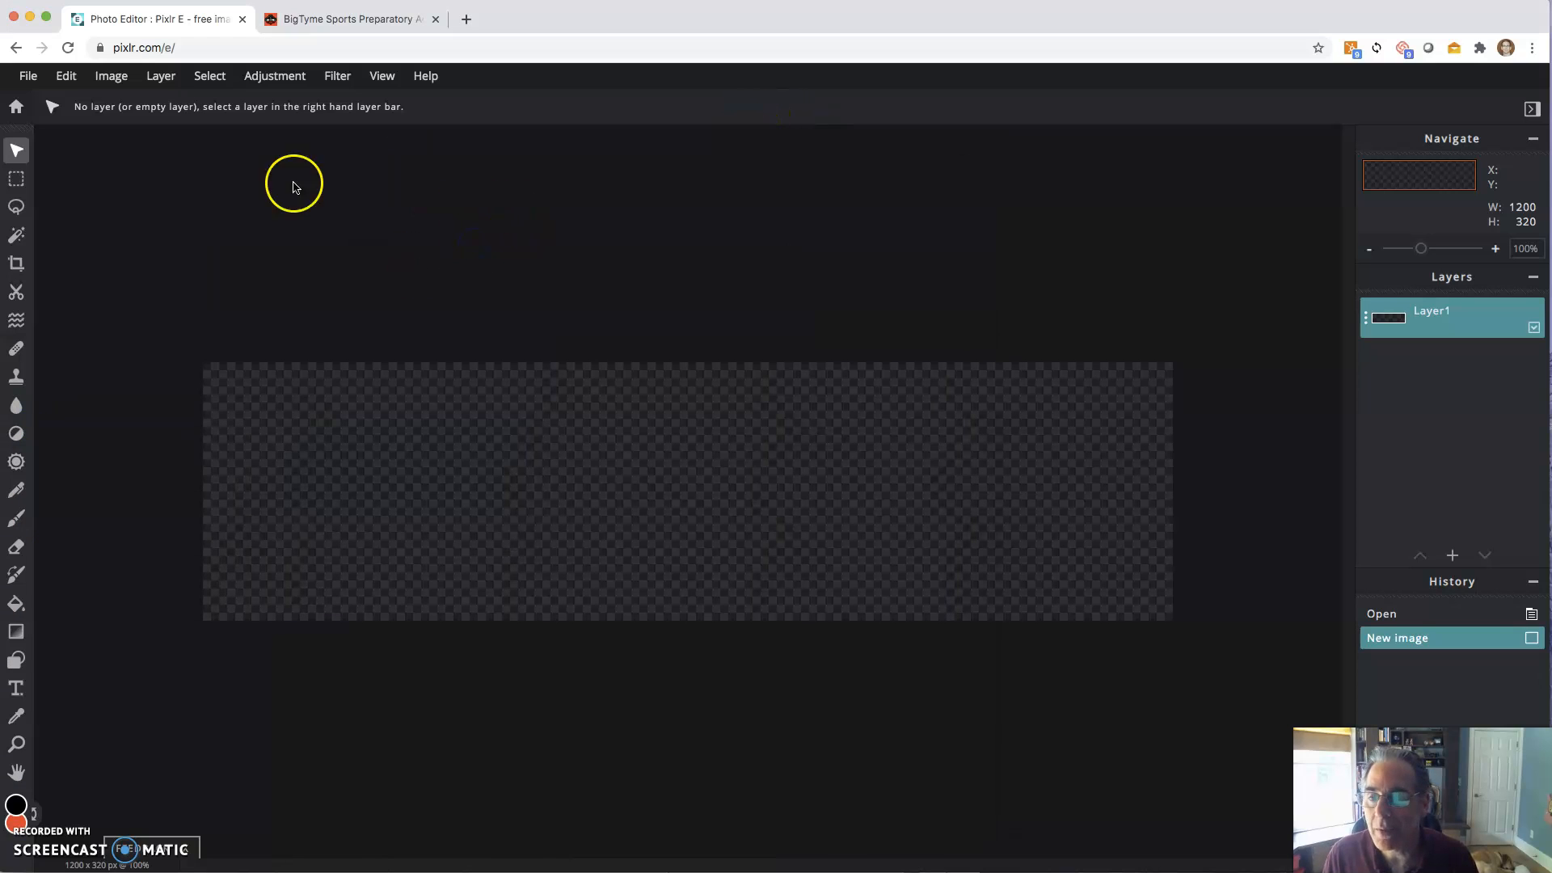
- Open the five player photos image0.jpeg, image1.jpeg, image3.jpeg, image4.jpeg and image5.jpeg from the Desktop
{"action": "left_click", "coordinate": [29, 75]}
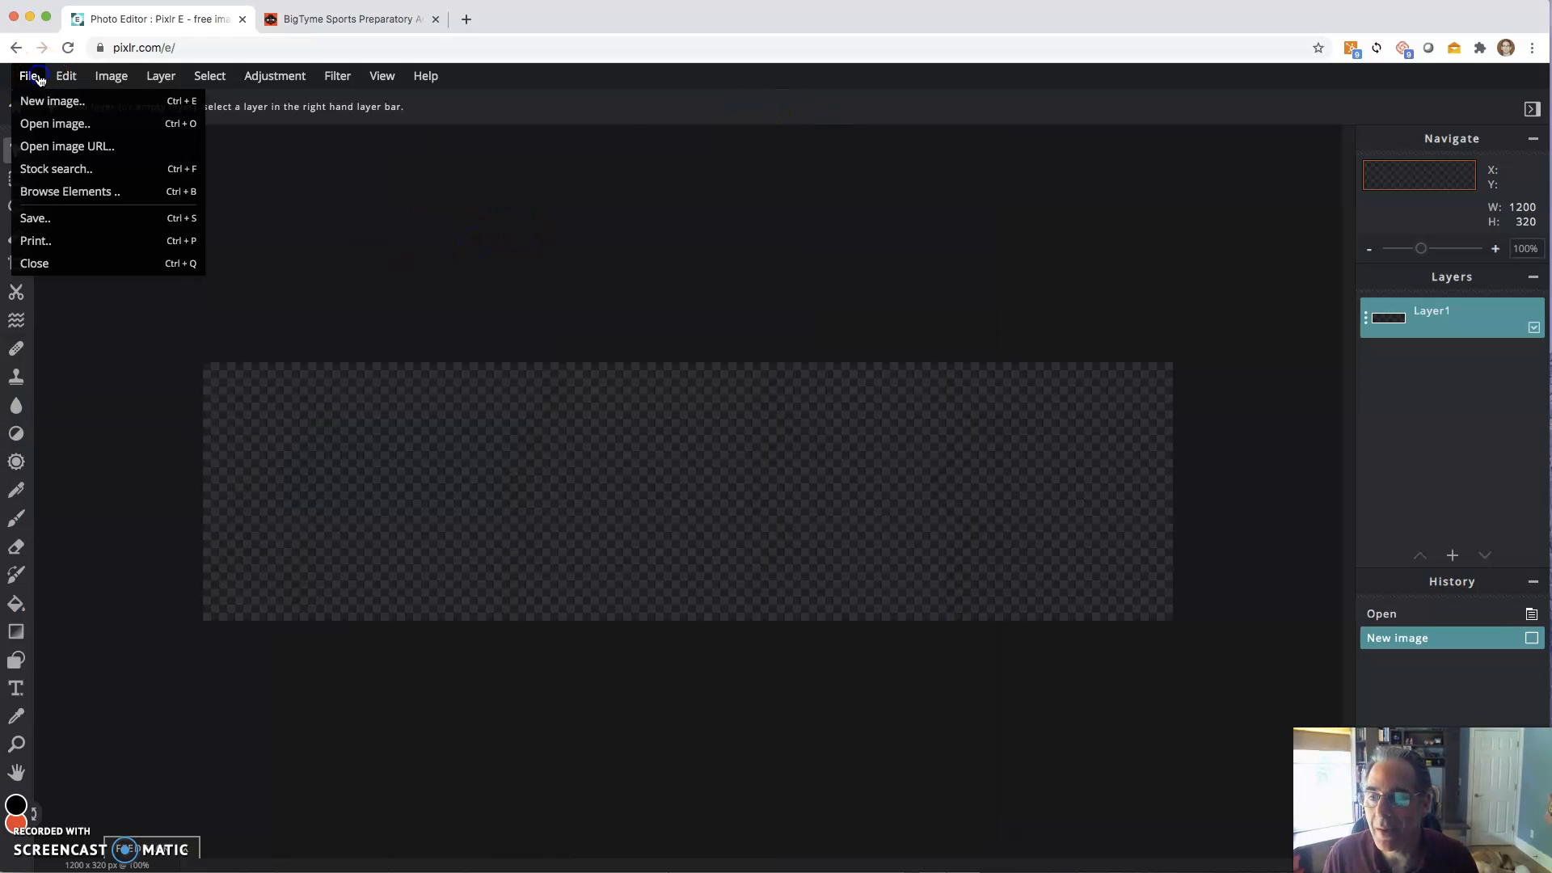
{"action": "left_click", "coordinate": [48, 126]}
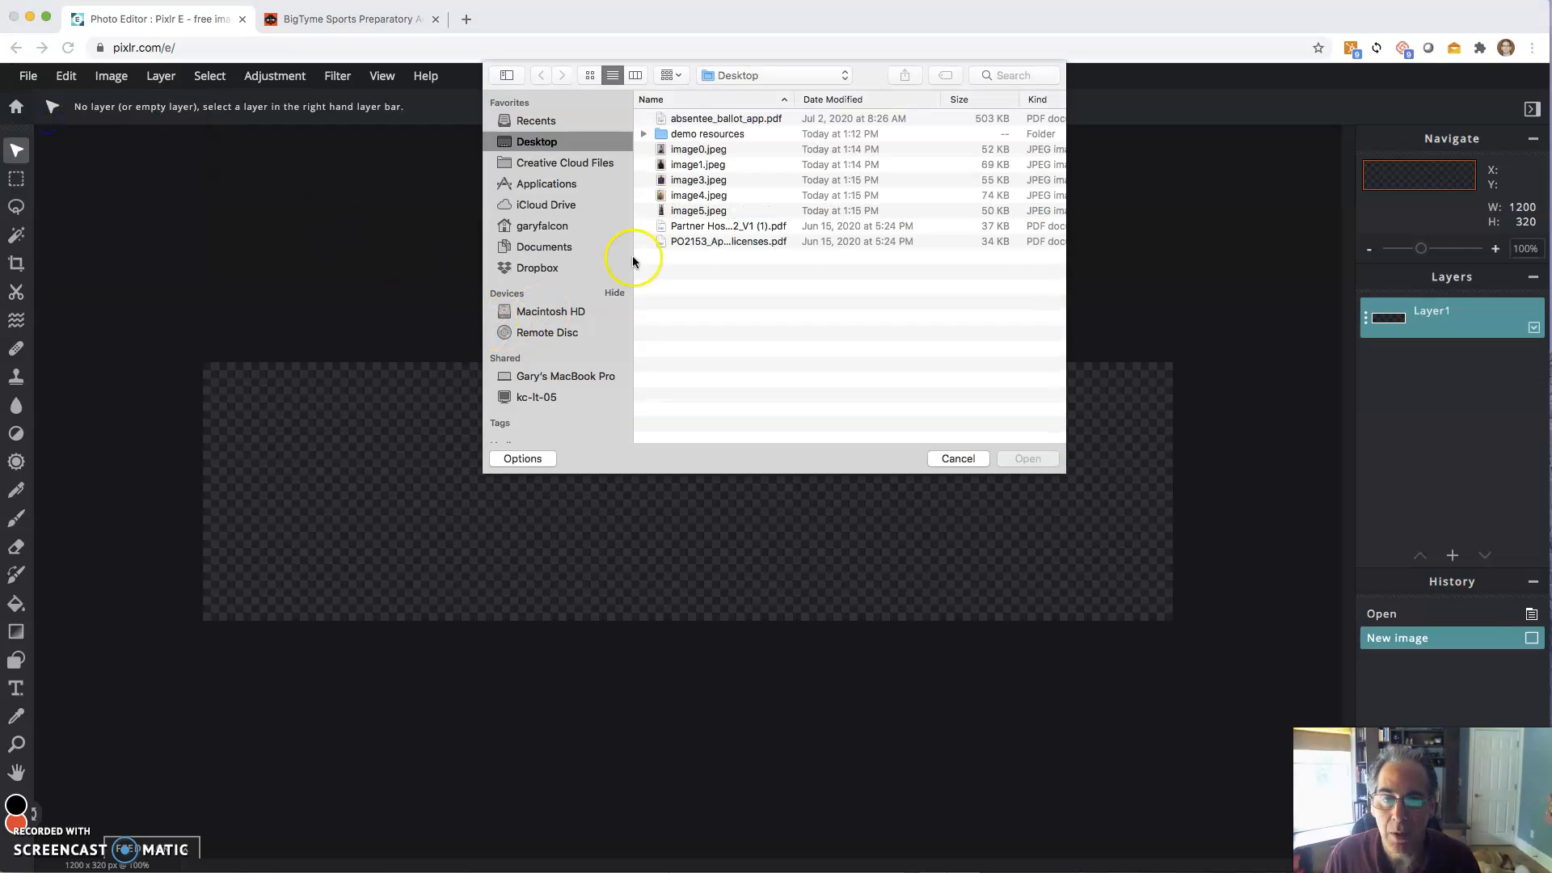
{"action": "left_click", "coordinate": [683, 150]}
{"action": "left_click", "coordinate": [683, 211], "text": "shift"}
{"action": "left_click", "coordinate": [1027, 459]}
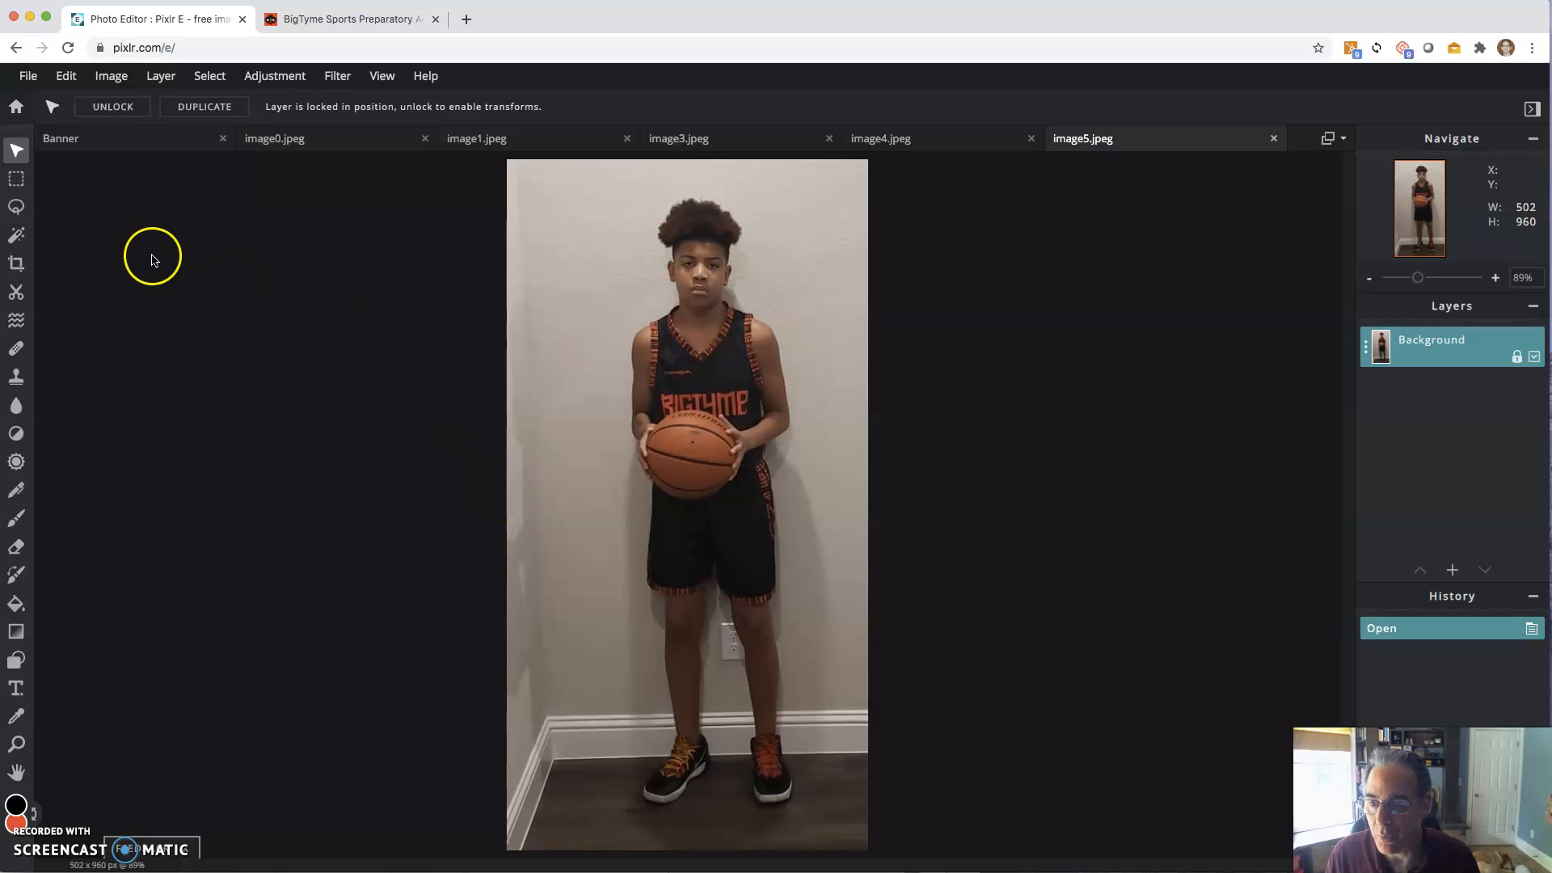
- Start a crop of image5.jpeg with the constraint set to a fixed size of 240 by 320
{"action": "left_click", "coordinate": [15, 265]}
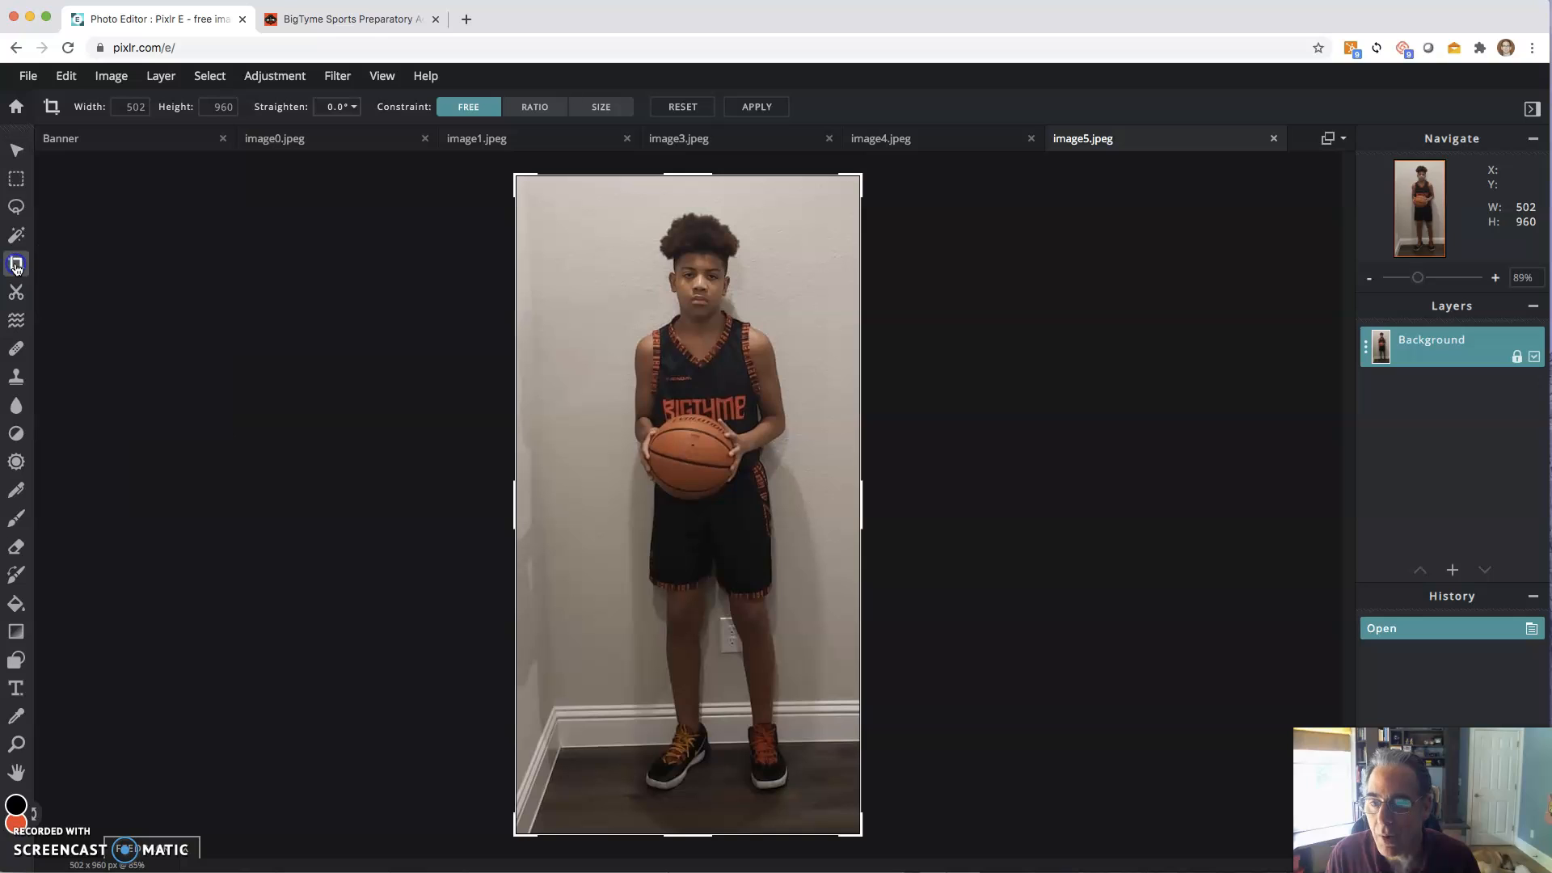
{"action": "left_click", "coordinate": [602, 108]}
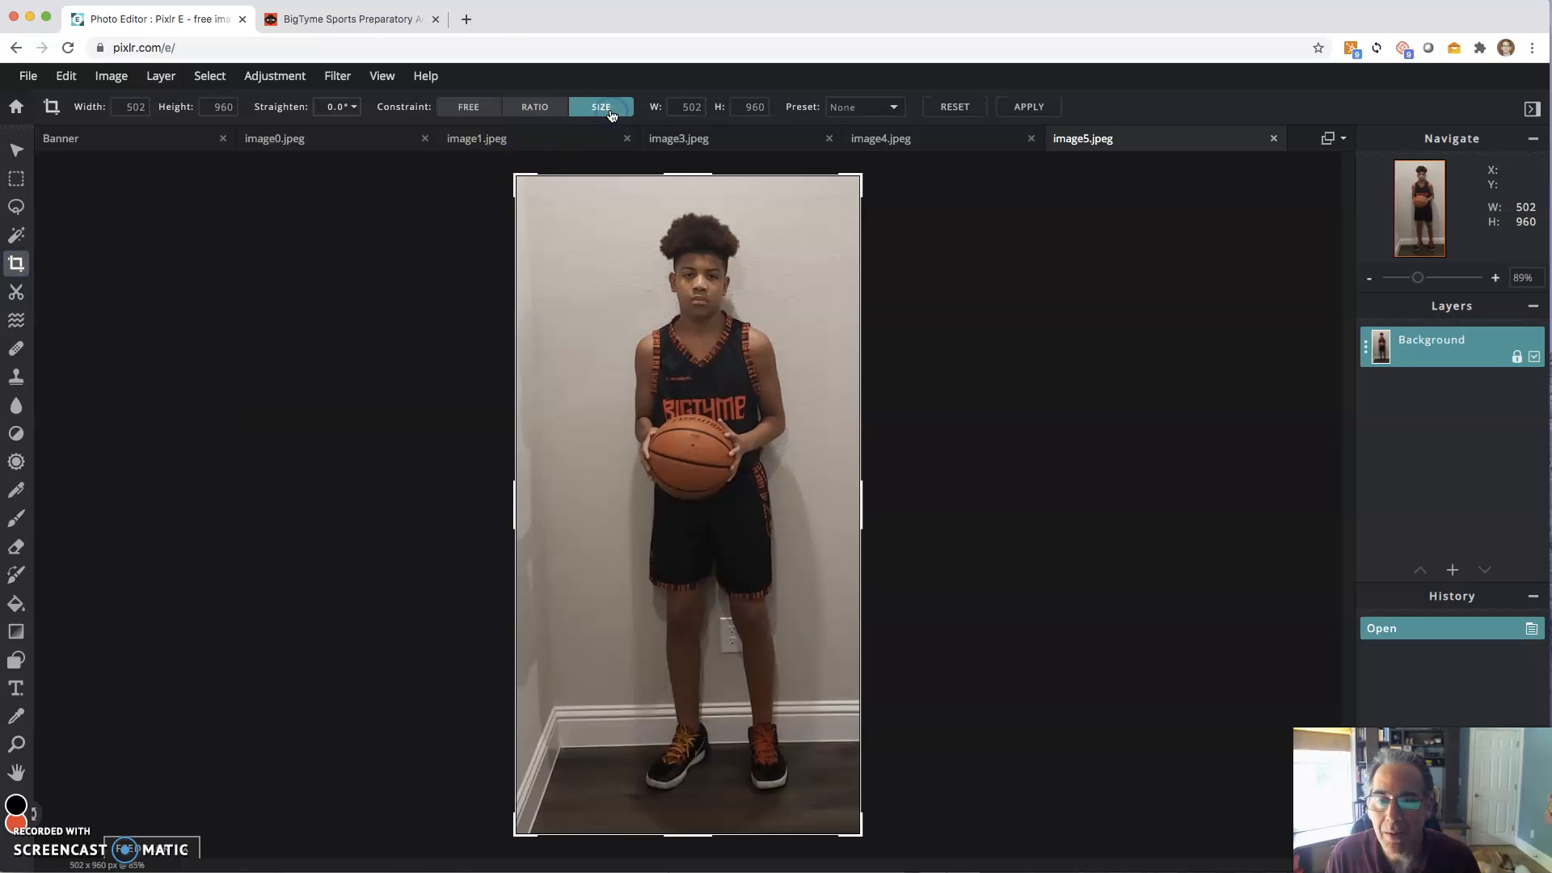
{"action": "left_click_drag", "start_coordinate": [680, 106], "coordinate": [710, 107]}
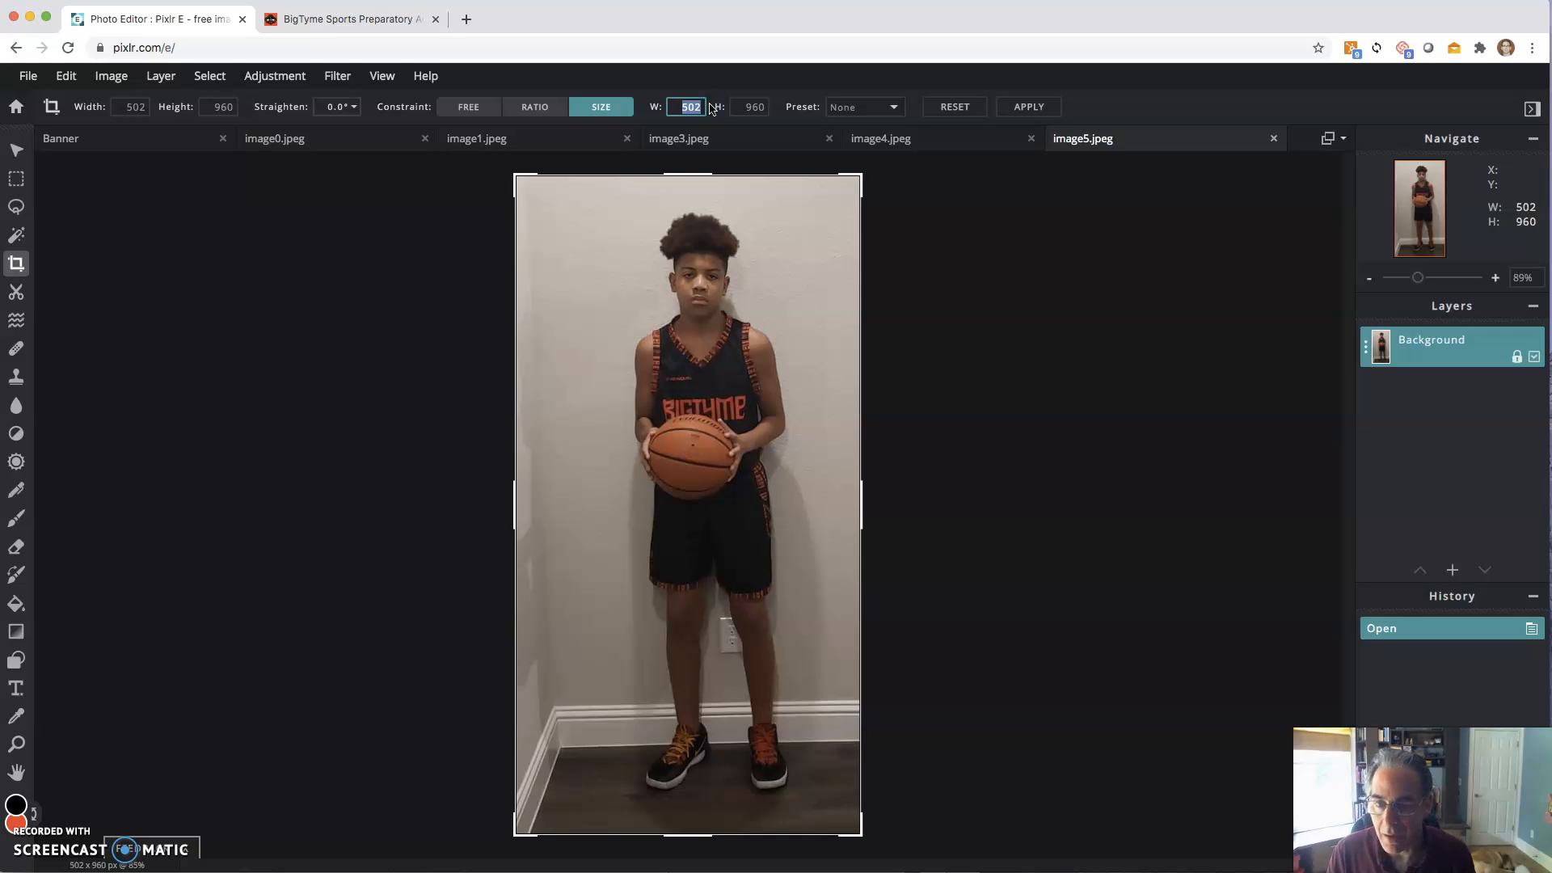
{"action": "type", "text": "240"}
{"action": "left_click", "coordinate": [748, 106]}
{"action": "left_click_drag", "start_coordinate": [749, 107], "coordinate": [784, 107]}
{"action": "type", "text": "320"}
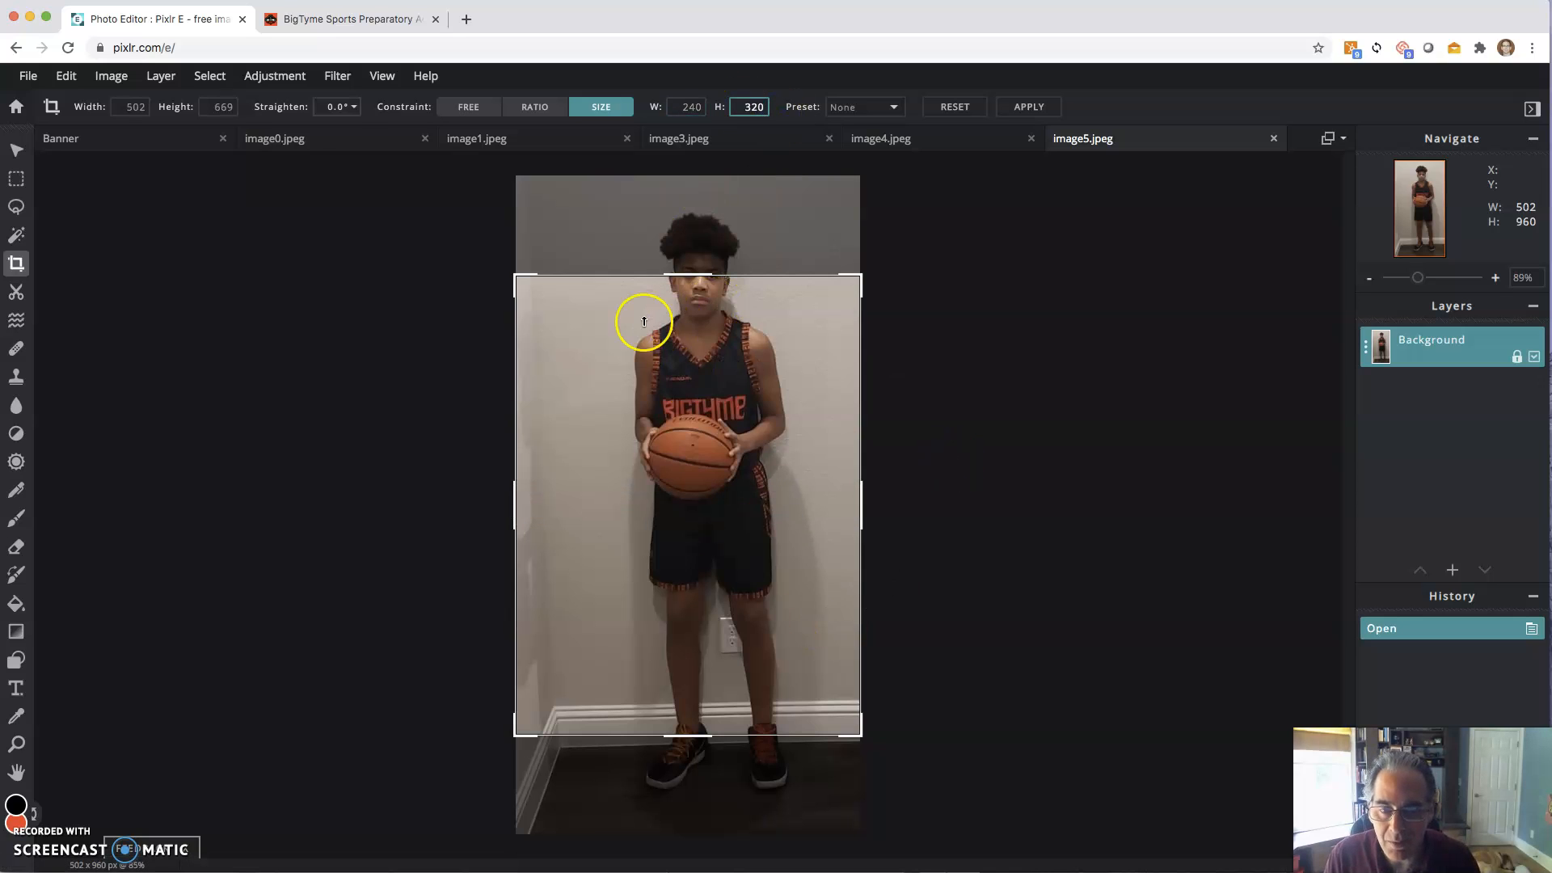
- Frame the crop of image5.jpeg on the player from head to shorts, about 423 x 564, and apply it
{"action": "left_click_drag", "start_coordinate": [661, 542], "coordinate": [661, 447]}
{"action": "left_click_drag", "start_coordinate": [515, 179], "coordinate": [554, 191]}
{"action": "left_click_drag", "start_coordinate": [662, 356], "coordinate": [663, 356]}
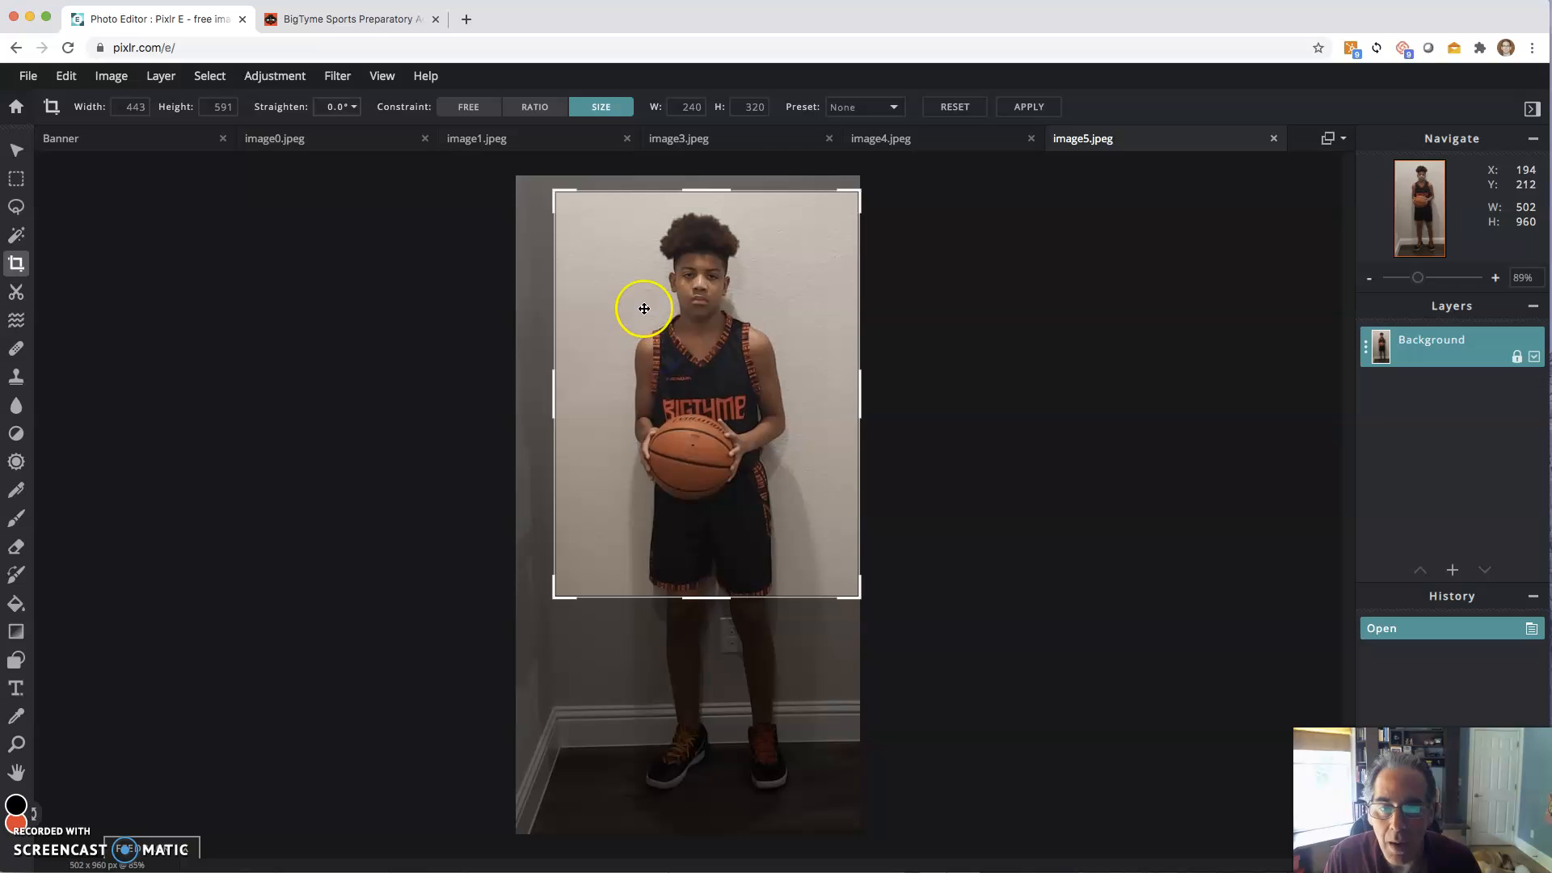
{"action": "left_click_drag", "start_coordinate": [856, 592], "coordinate": [849, 582]}
{"action": "left_click_drag", "start_coordinate": [727, 478], "coordinate": [727, 477]}
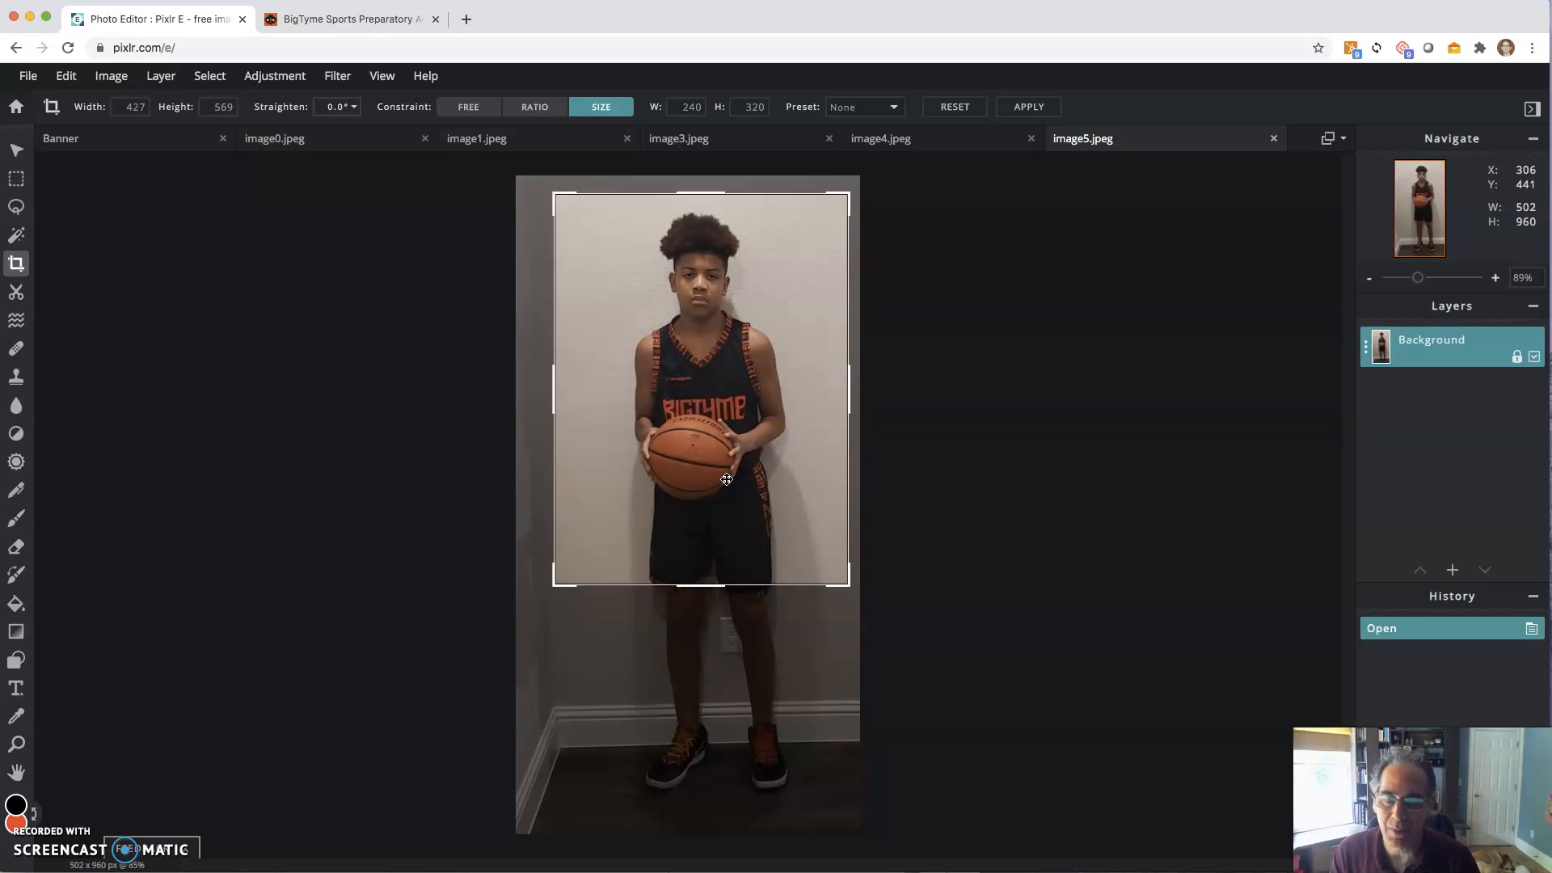
{"action": "left_click", "coordinate": [776, 539]}
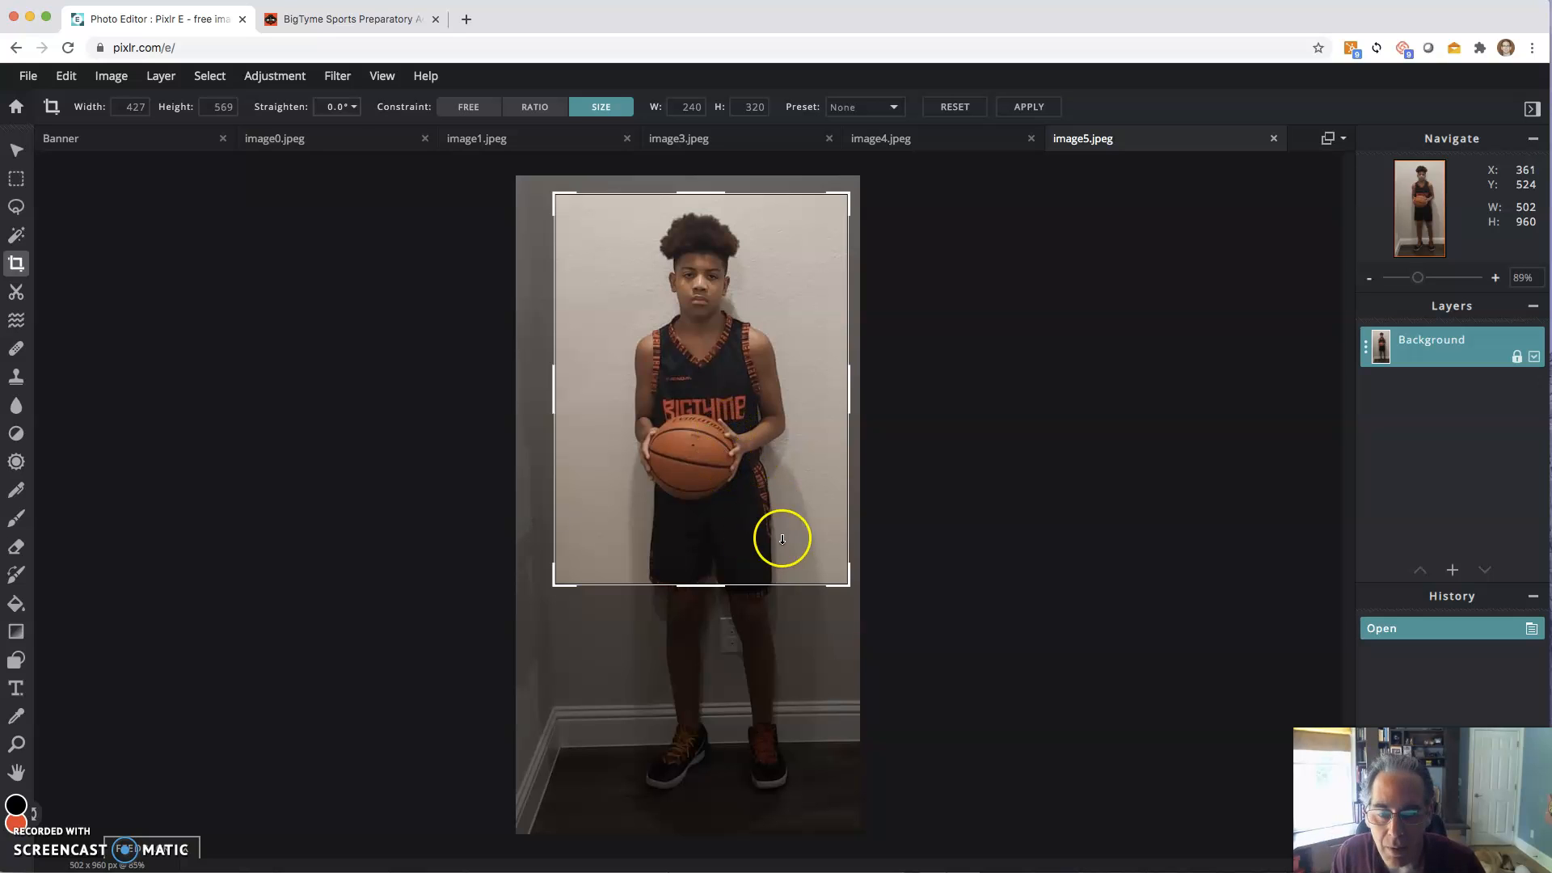
{"action": "left_click_drag", "start_coordinate": [844, 584], "coordinate": [841, 579]}
{"action": "left_click_drag", "start_coordinate": [731, 498], "coordinate": [732, 496]}
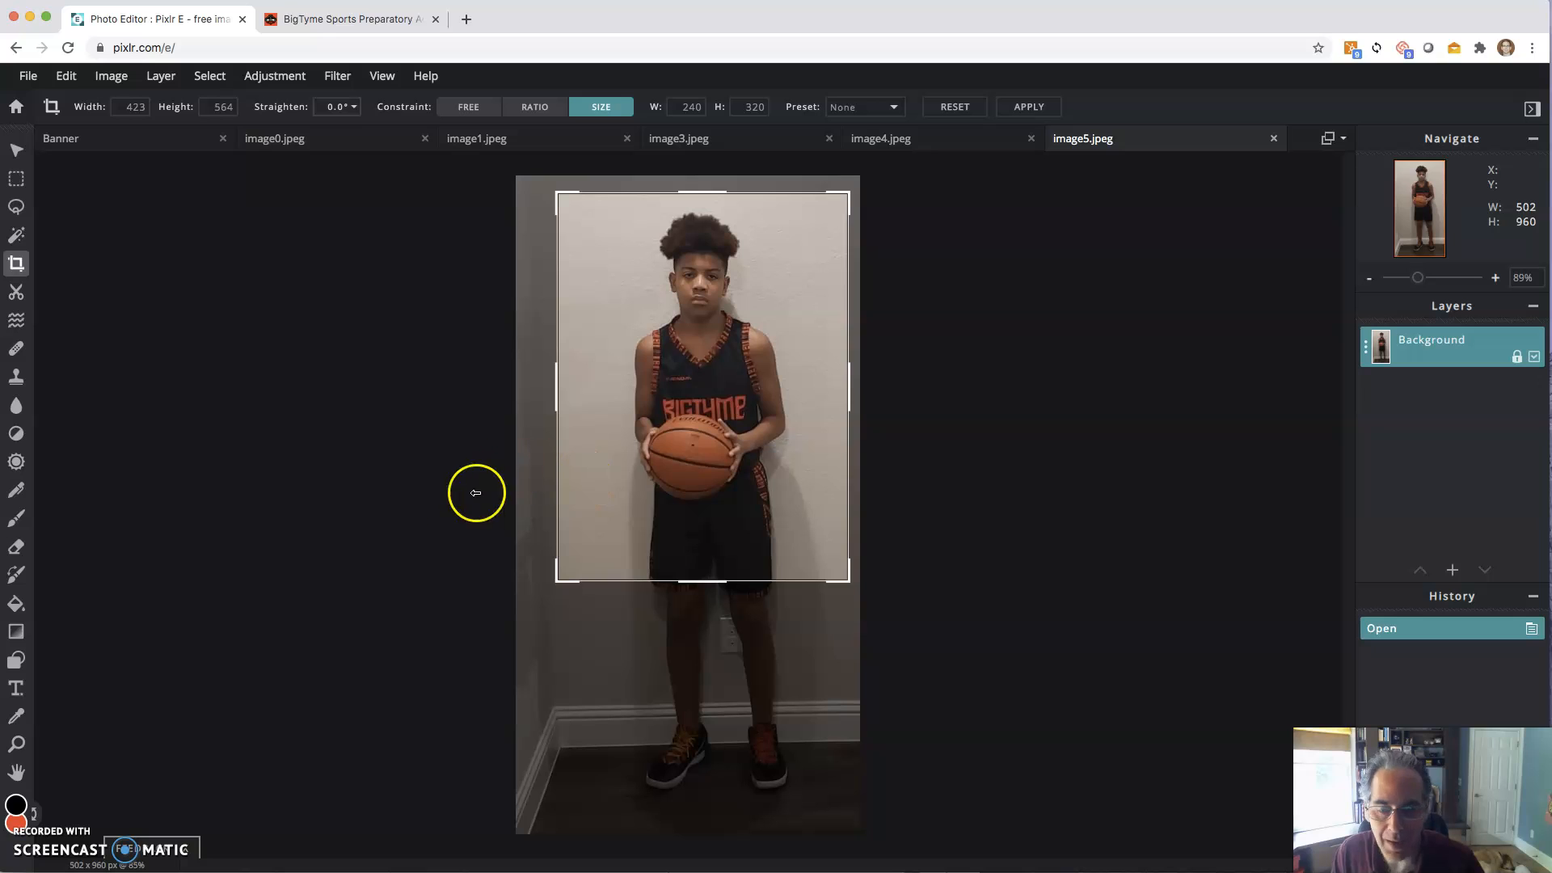
{"action": "left_click", "coordinate": [17, 180]}
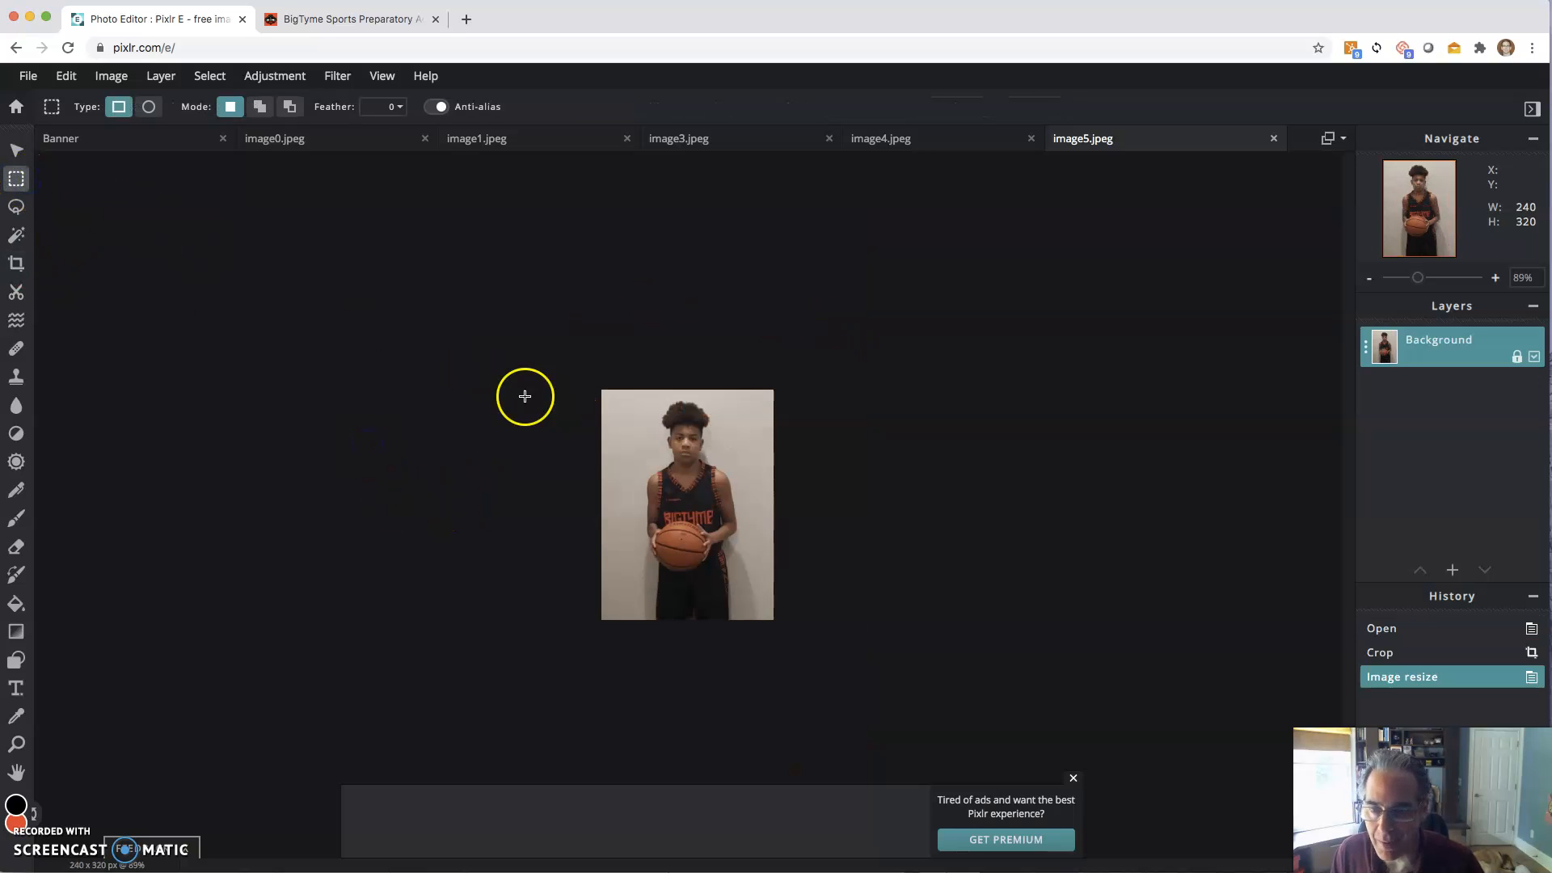
- Select the entire cropped image5.jpeg and copy it
{"action": "left_click", "coordinate": [25, 76]}
{"action": "left_click", "coordinate": [75, 76]}
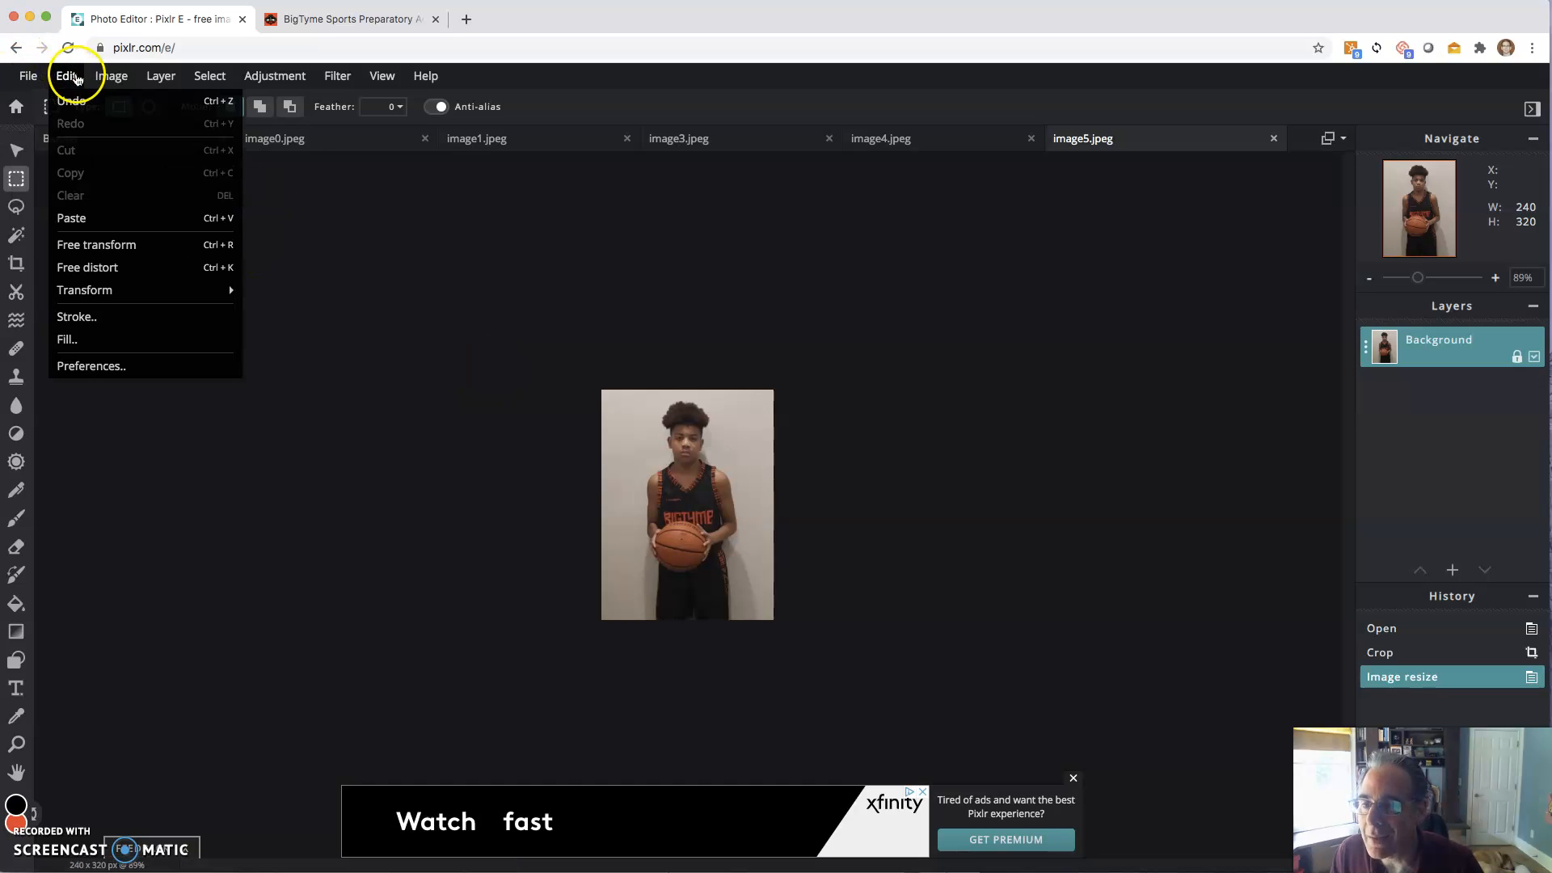
{"action": "key", "text": "ctrl+a"}
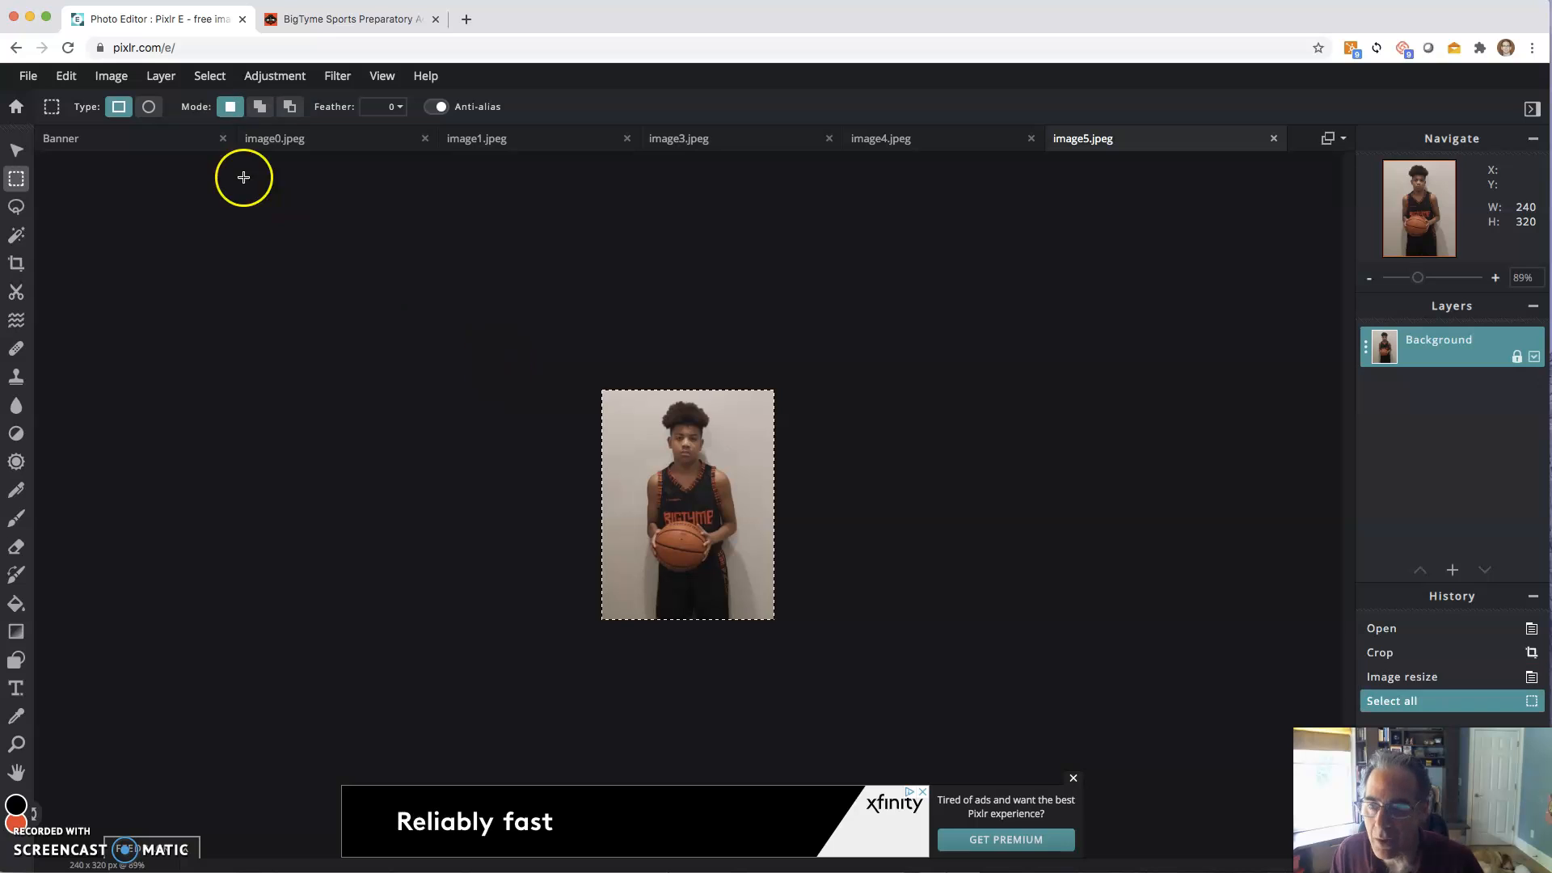
{"action": "left_click", "coordinate": [66, 76]}
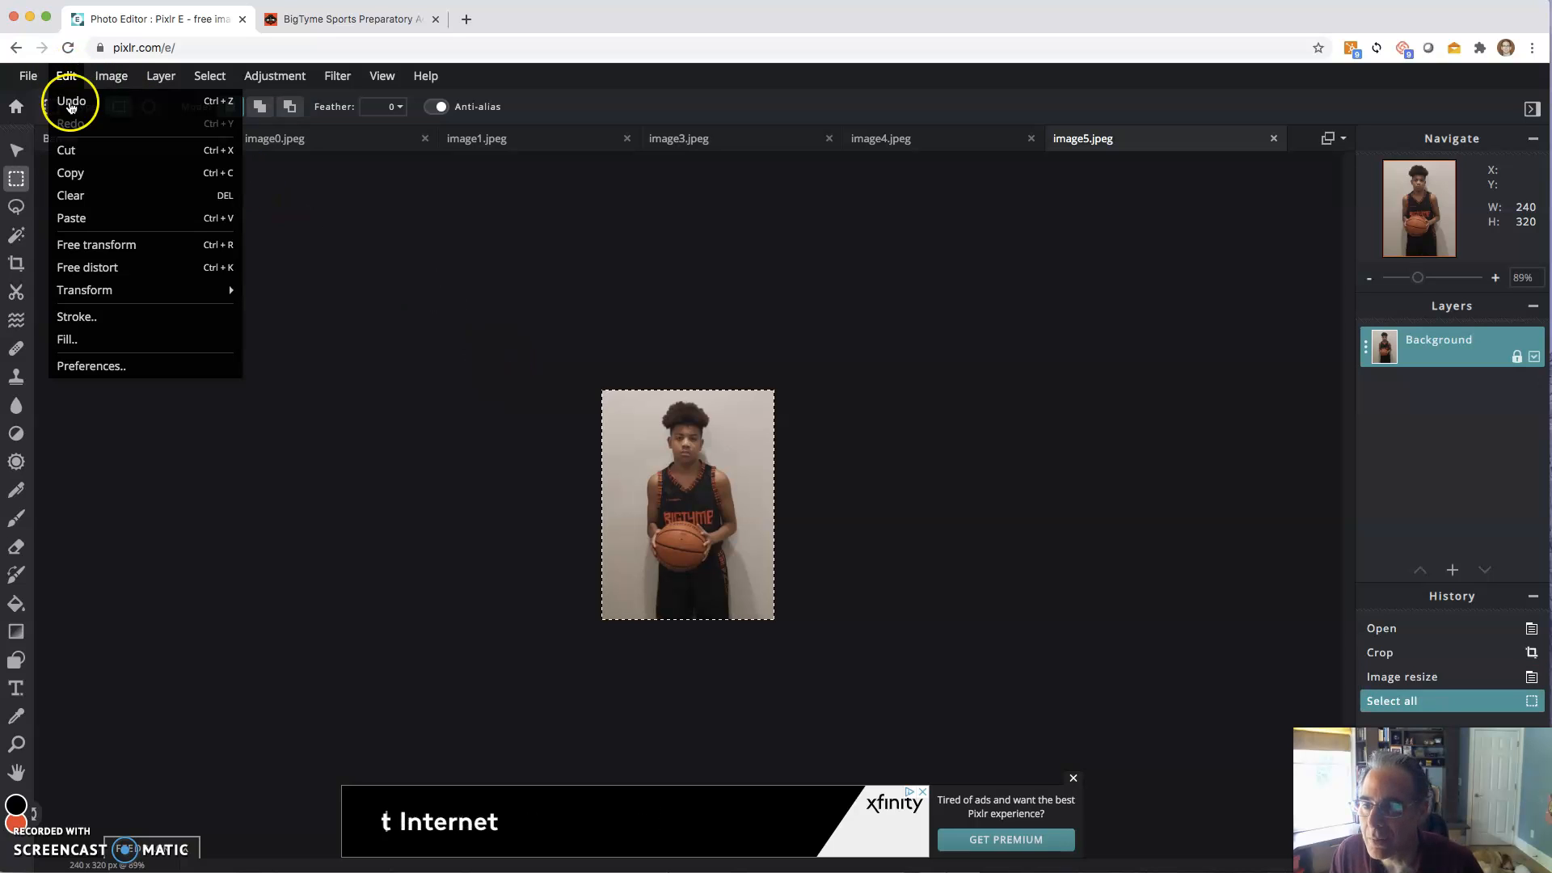
{"action": "left_click", "coordinate": [73, 172]}
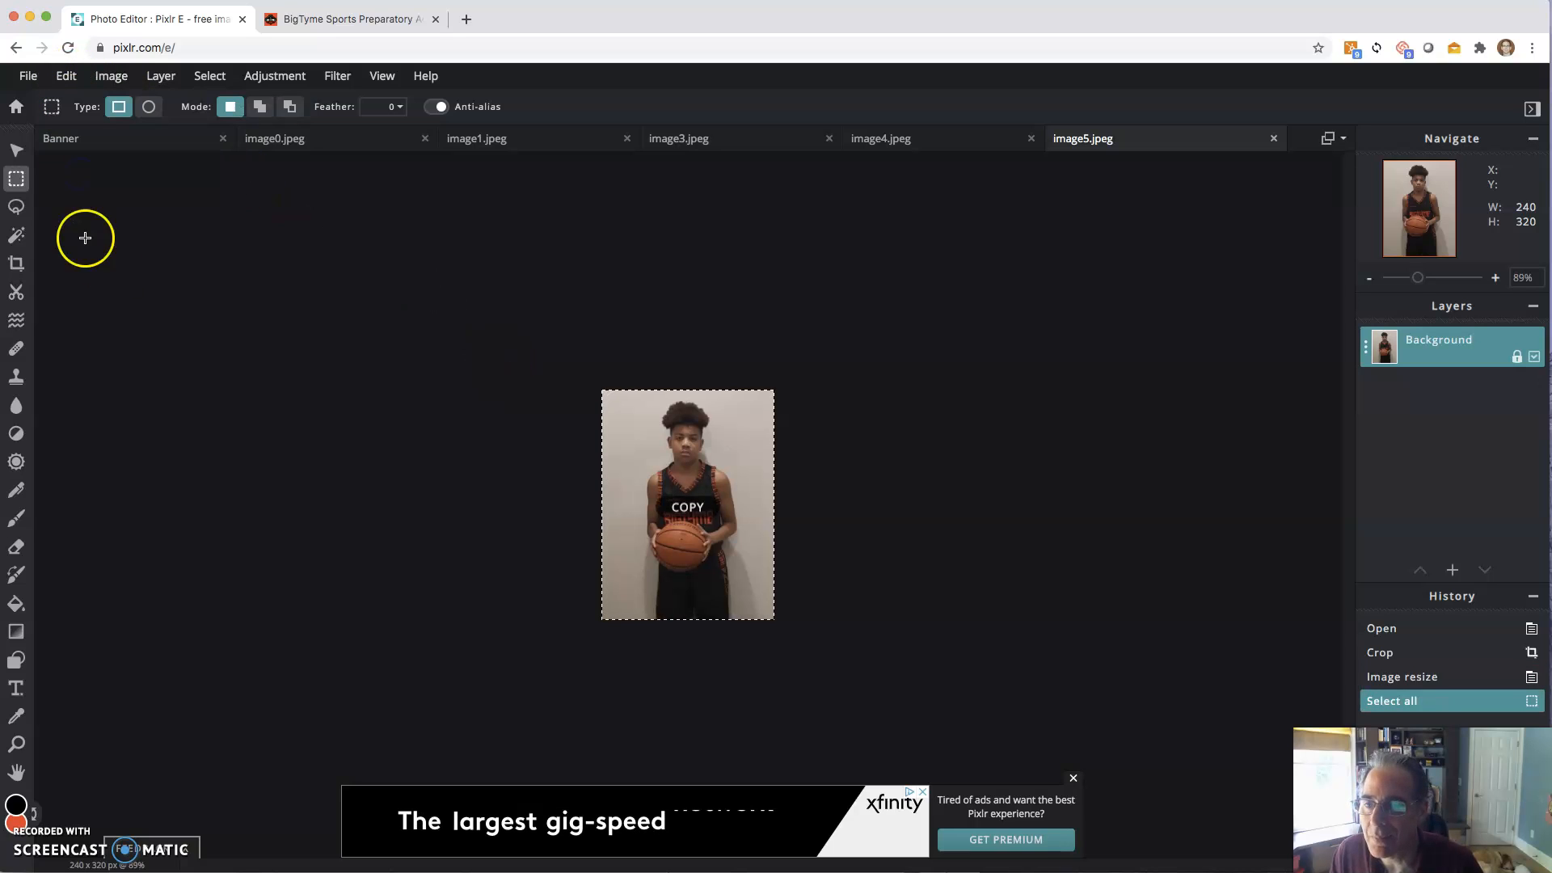
- Paste the copied player photo into the Banner image and move it flush to the banner's left edge at 0, 0
{"action": "left_click", "coordinate": [81, 139]}
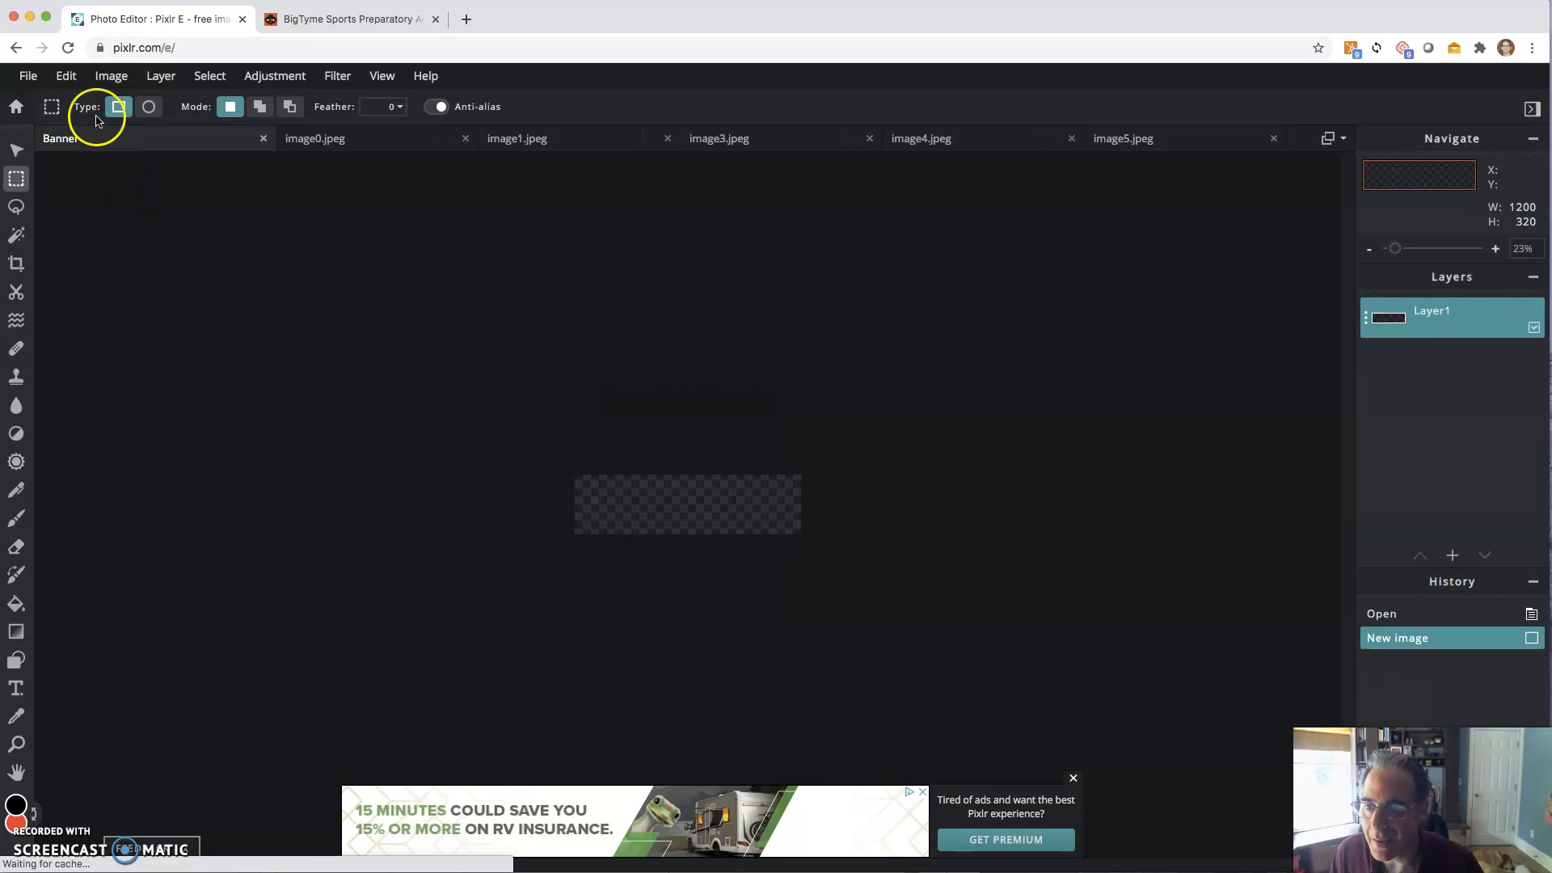
{"action": "left_click", "coordinate": [67, 75]}
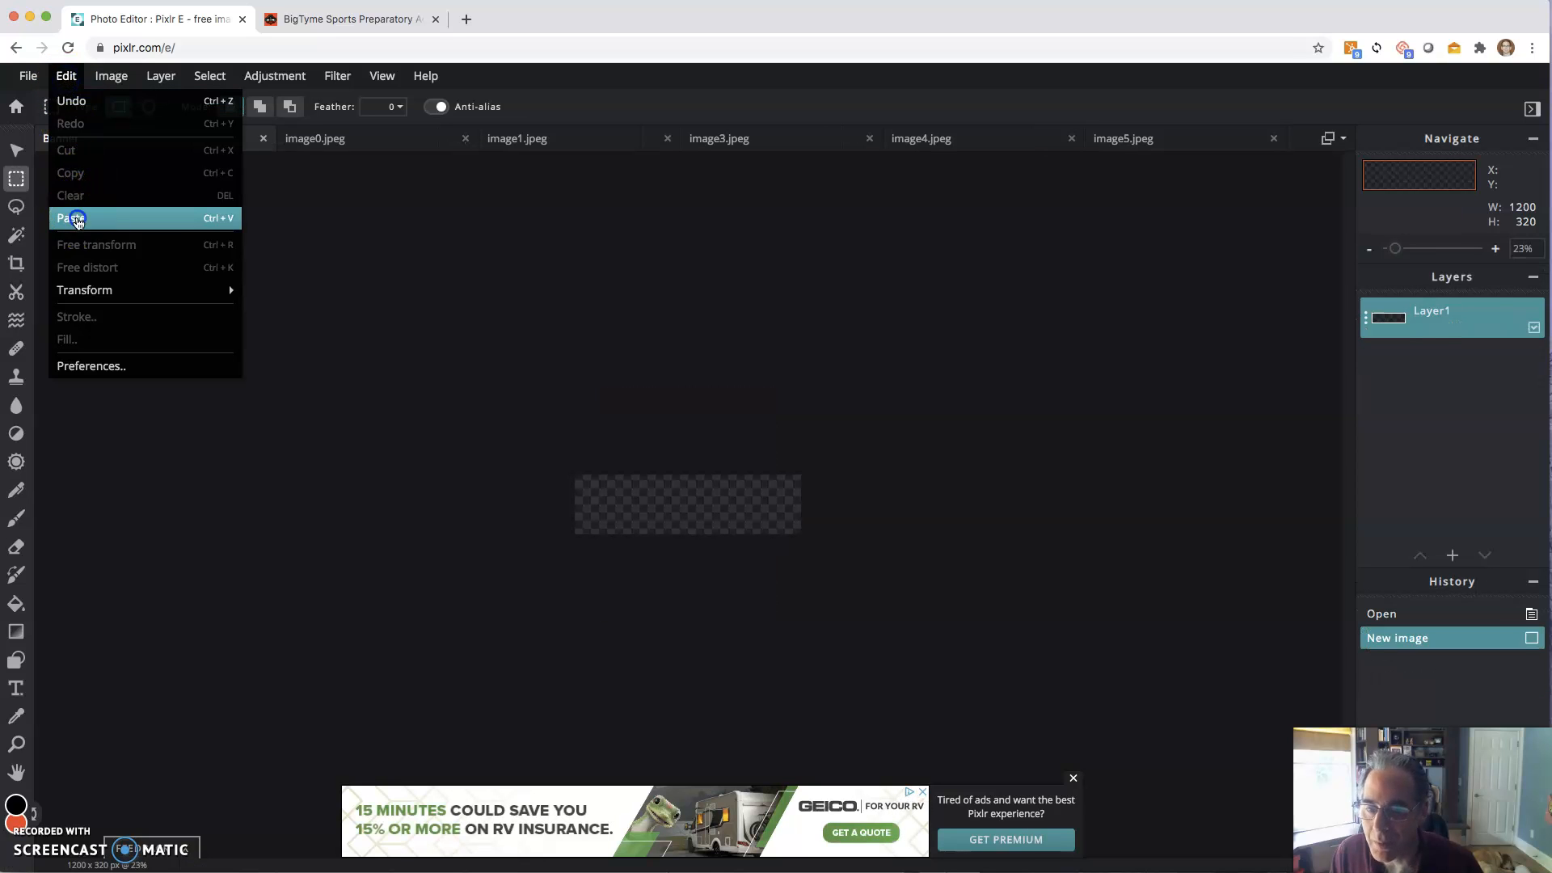
{"action": "left_click", "coordinate": [73, 217]}
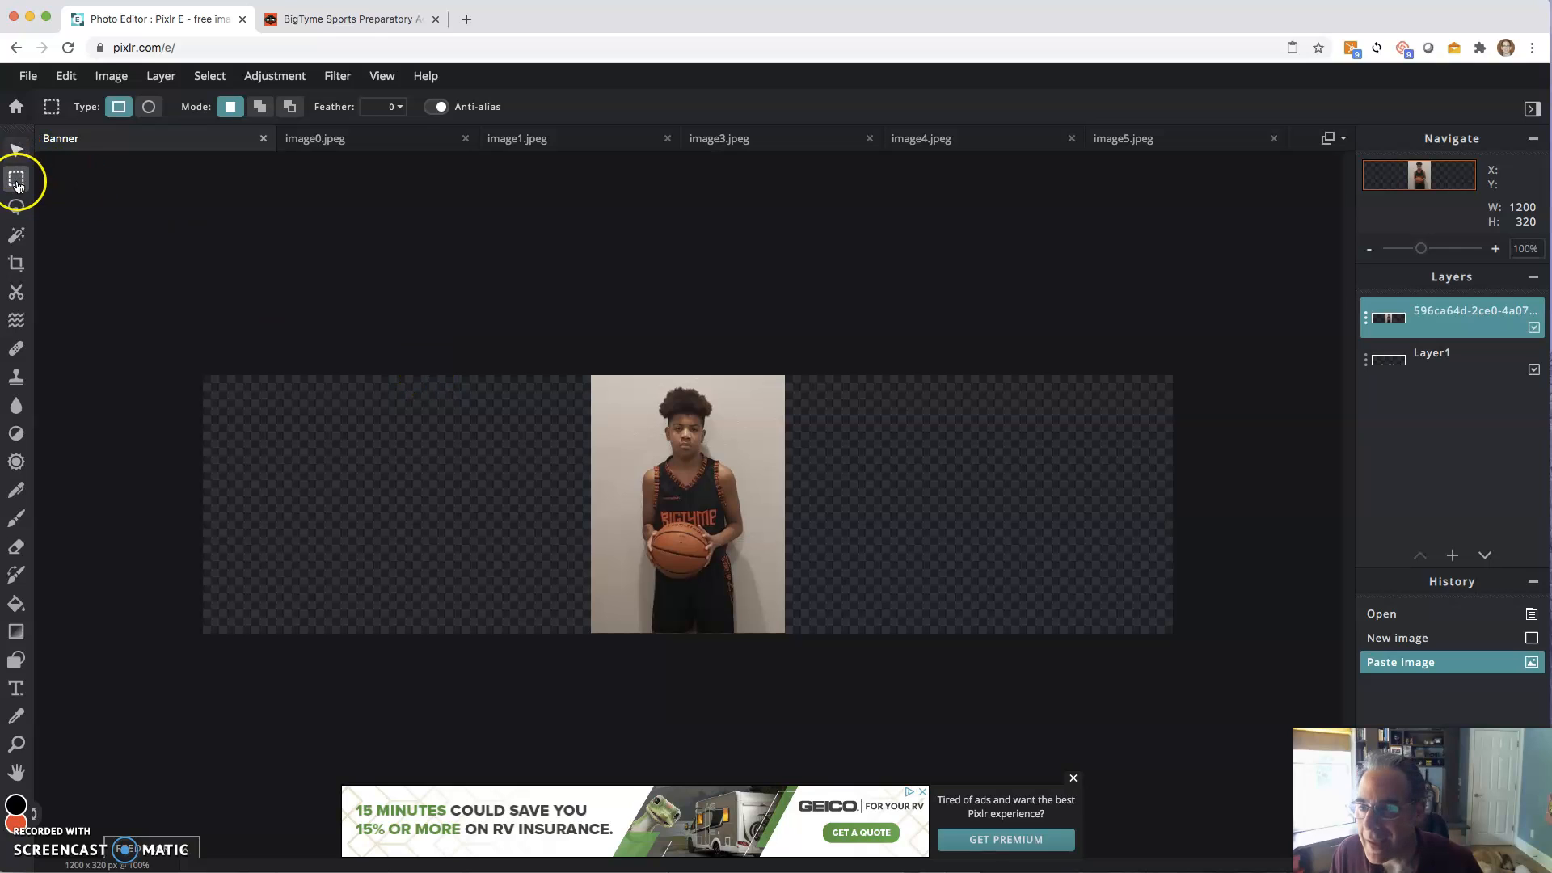
{"action": "left_click", "coordinate": [16, 149]}
{"action": "left_click_drag", "start_coordinate": [606, 434], "coordinate": [300, 450]}
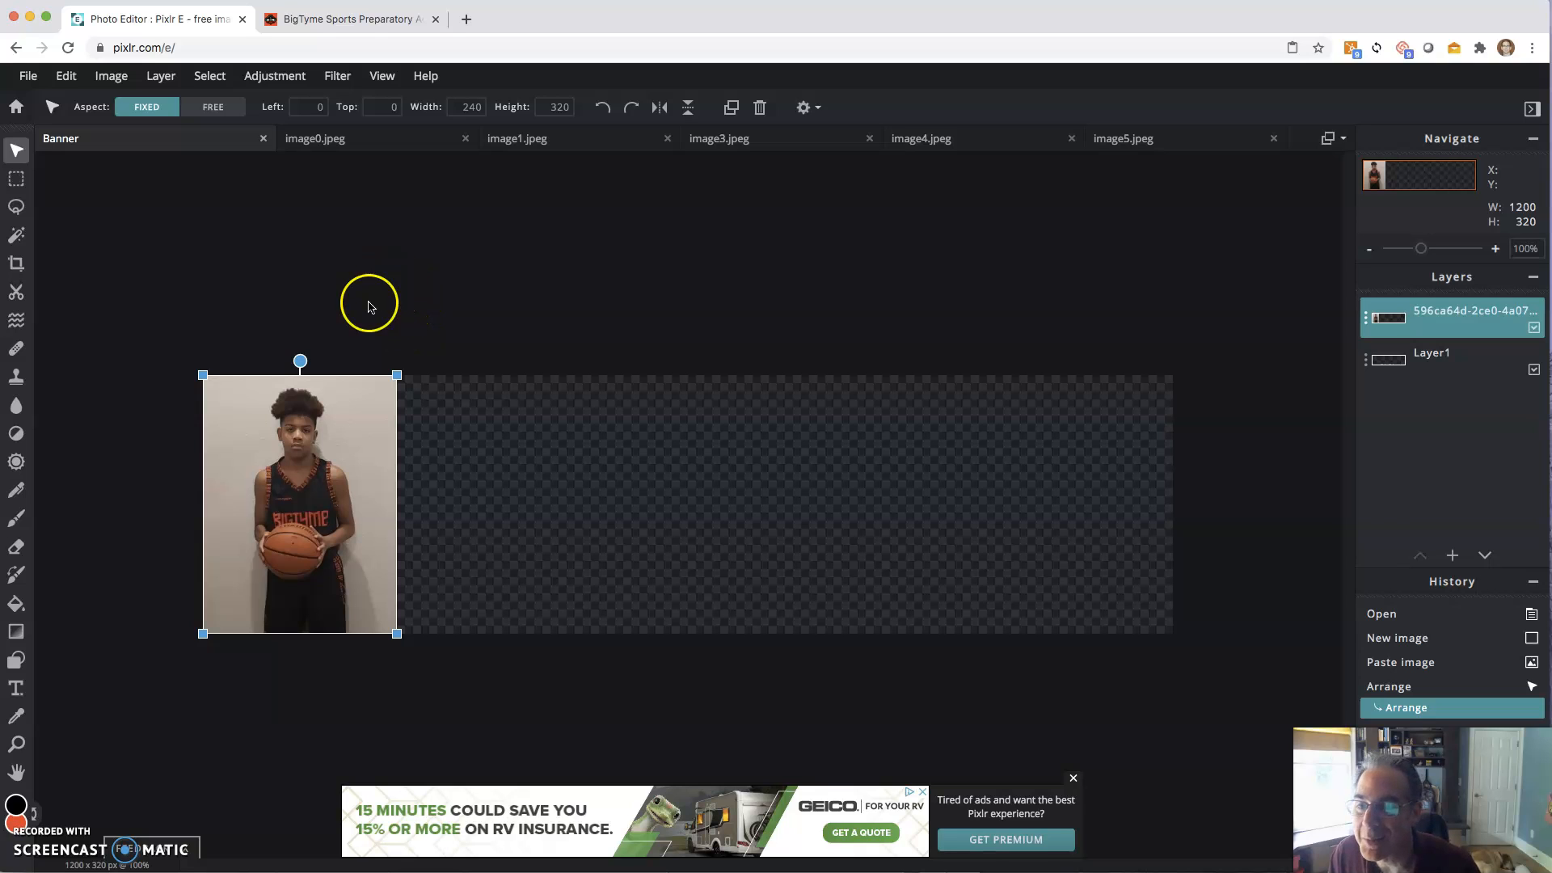
{"action": "left_click", "coordinate": [327, 140]}
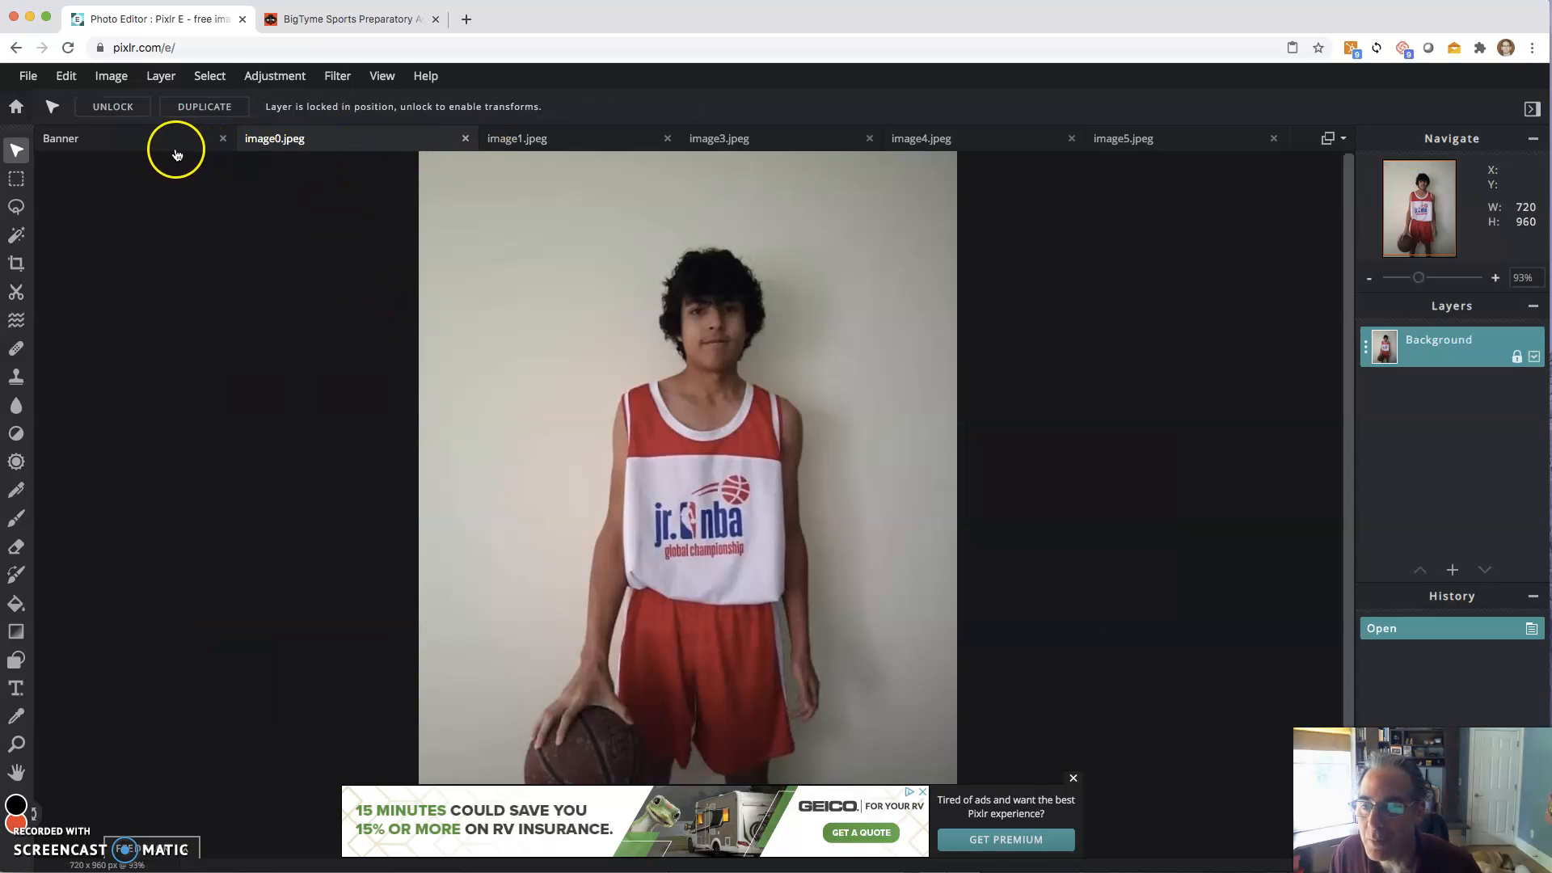
{"action": "left_click_drag", "start_coordinate": [180, 147], "coordinate": [297, 142]}
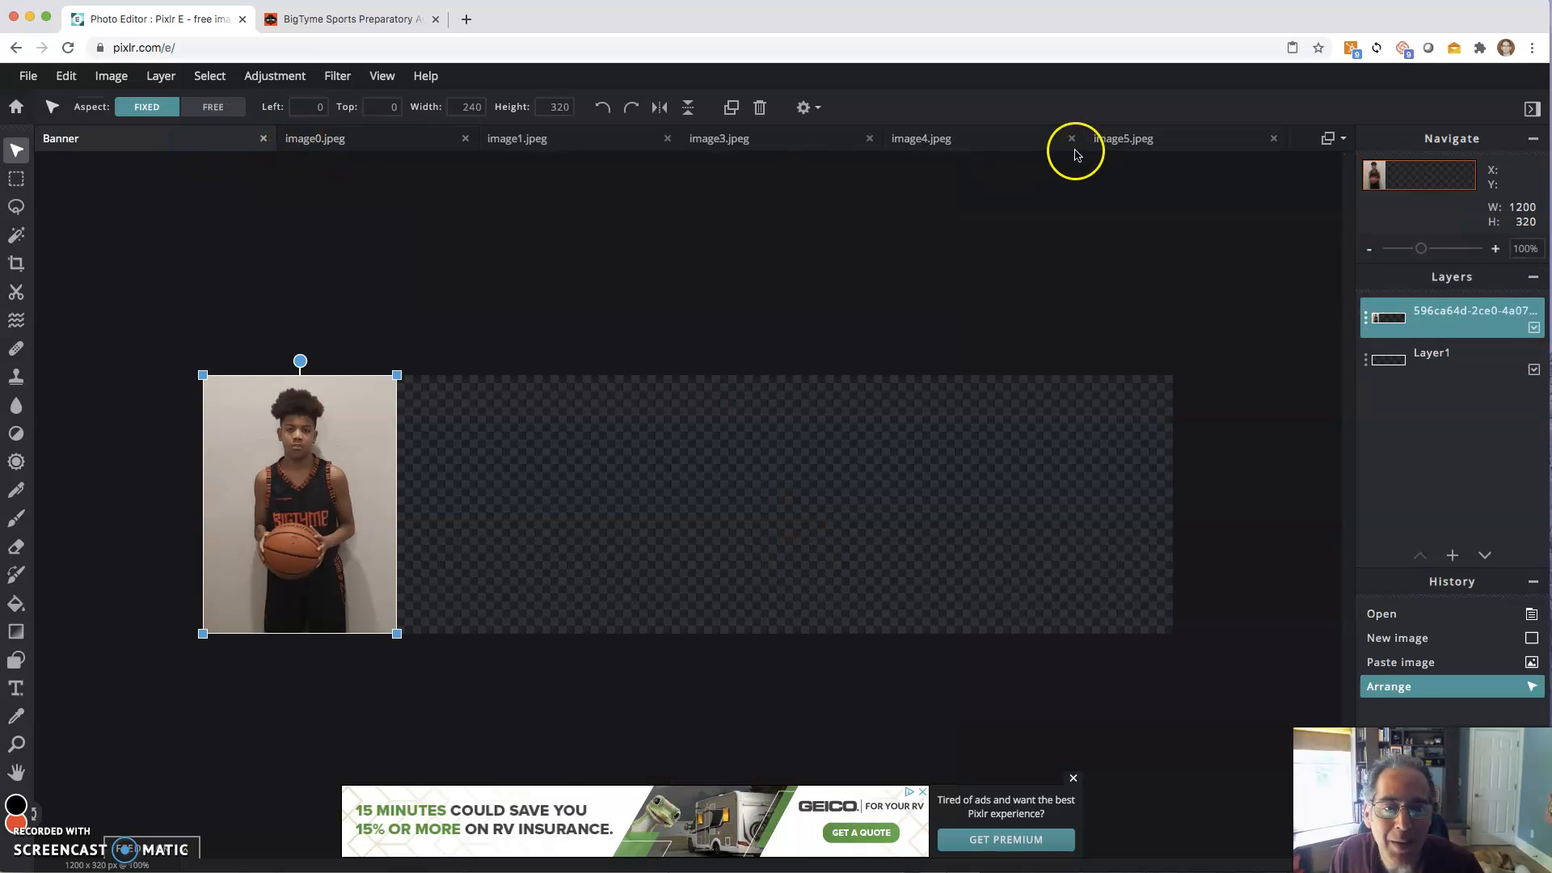
{"action": "left_click", "coordinate": [1130, 143]}
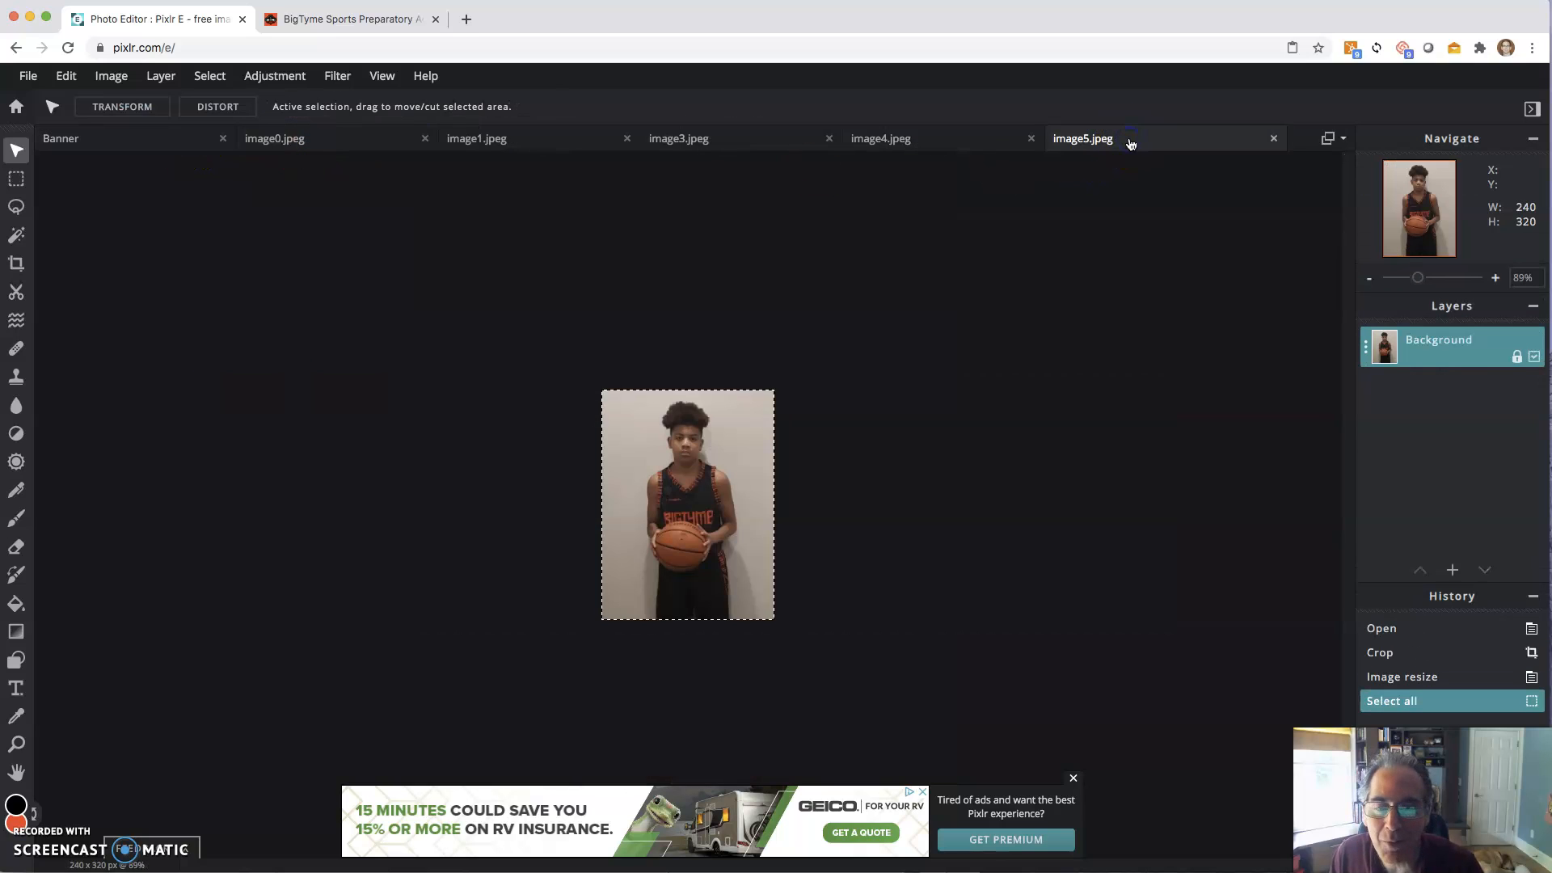
- Start a crop of image4.jpeg with the constraint set to a fixed size of 240 by 320
{"action": "left_click", "coordinate": [942, 146]}
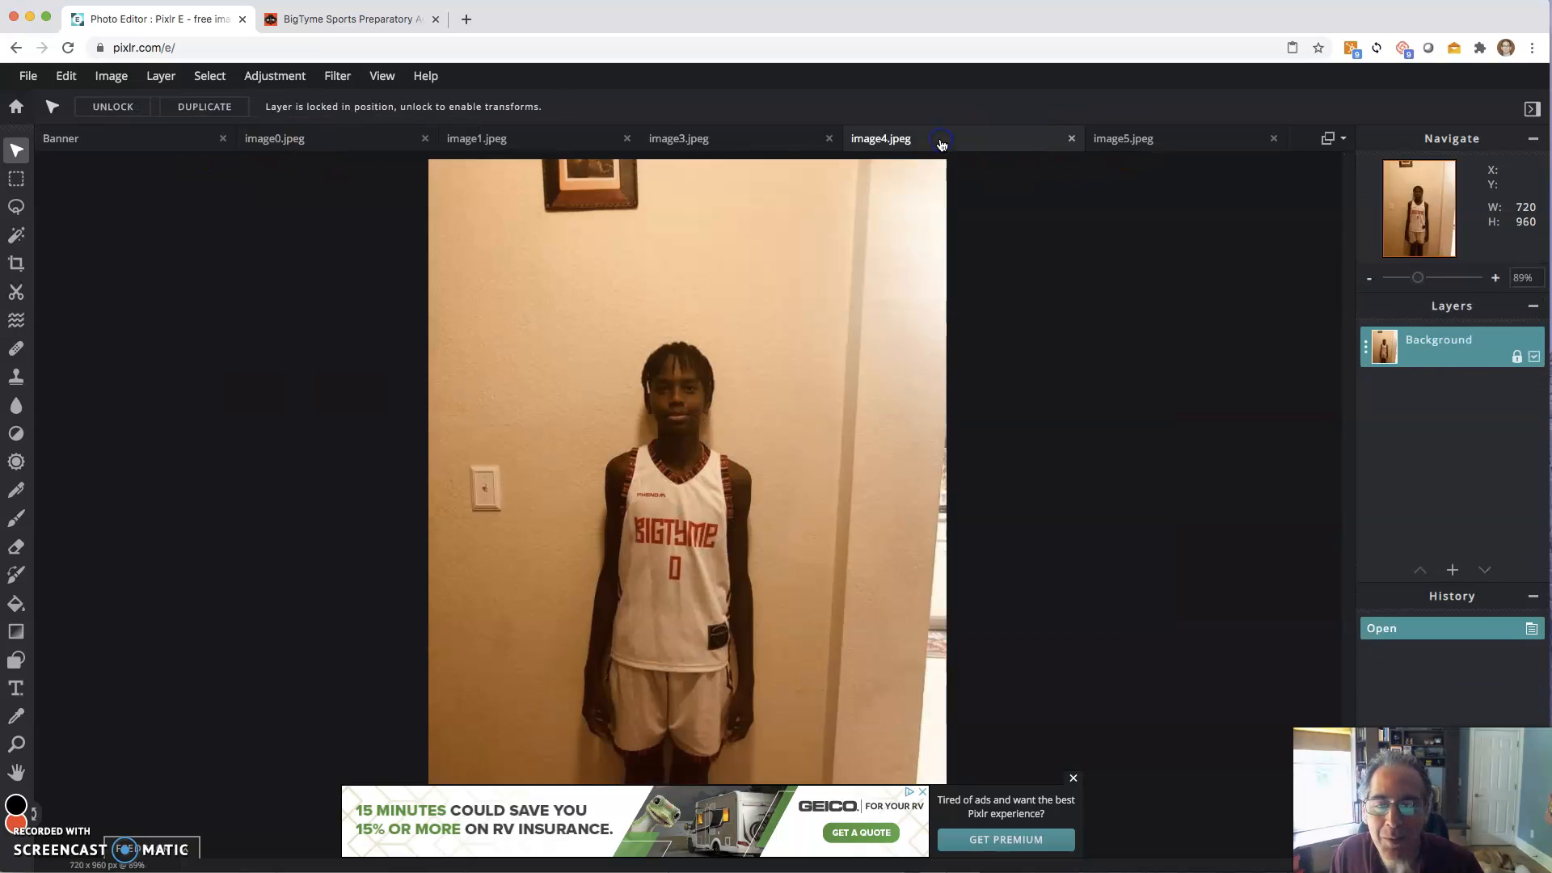
{"action": "left_click", "coordinate": [16, 263]}
{"action": "left_click", "coordinate": [601, 106]}
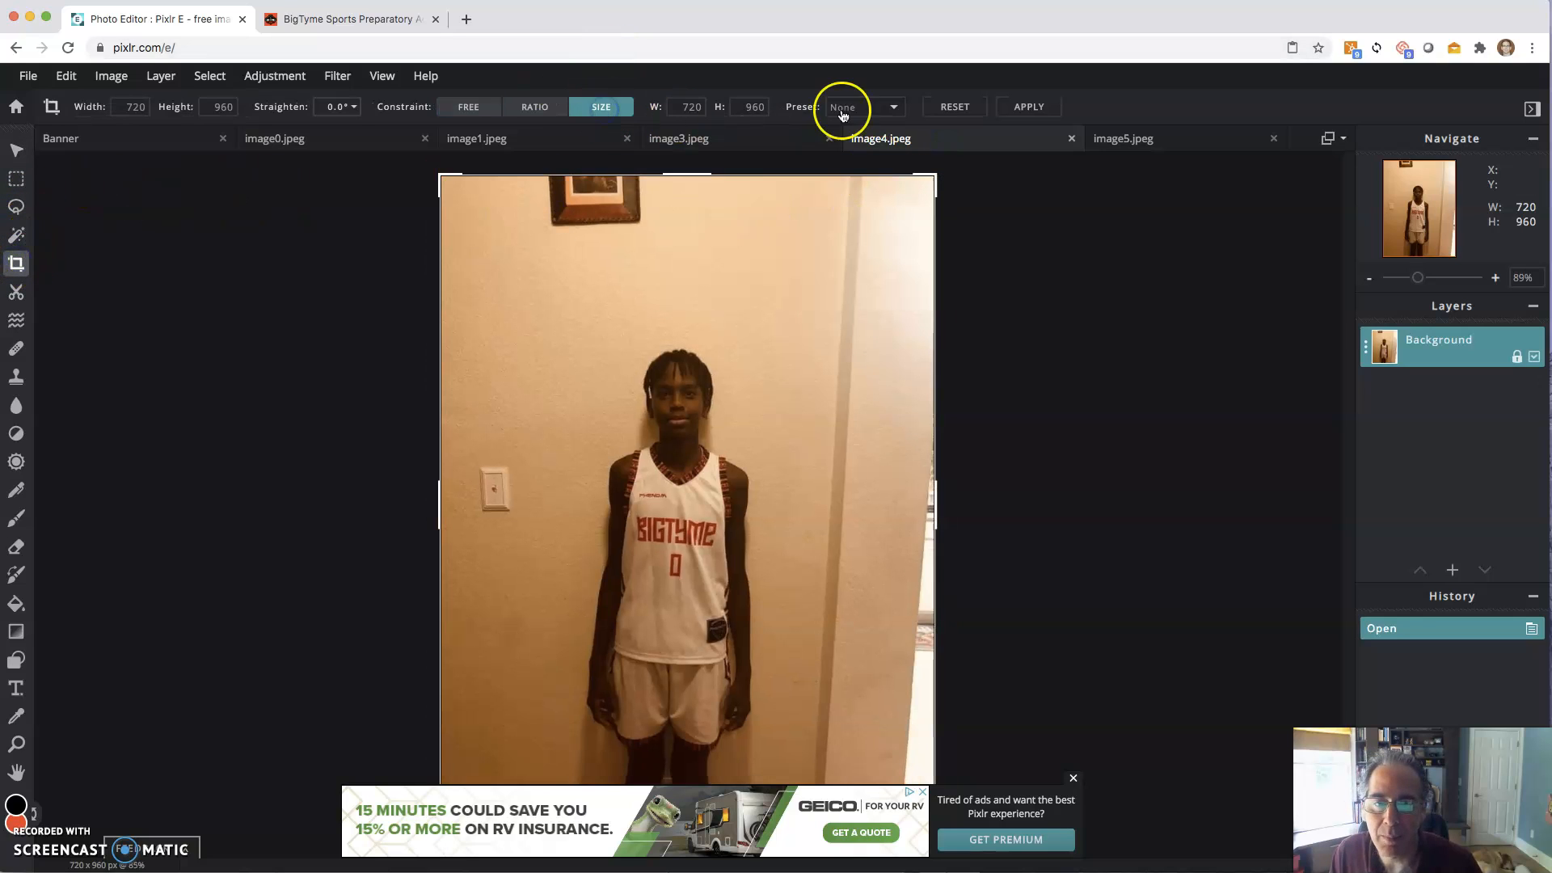
{"action": "left_click", "coordinate": [686, 106]}
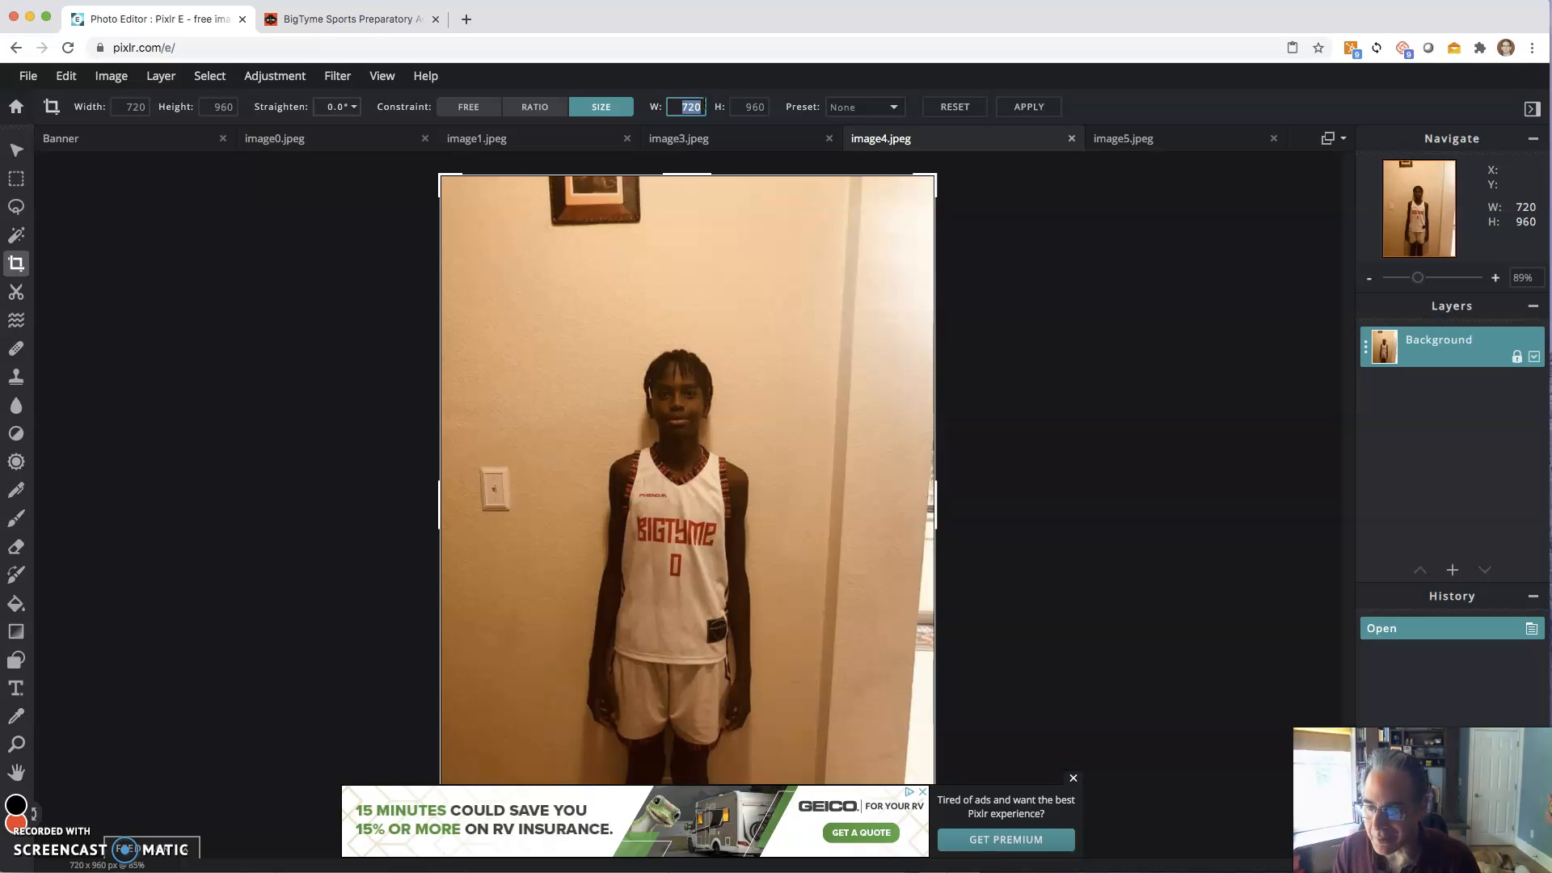
{"action": "type", "text": "240"}
{"action": "key", "text": "Tab"}
{"action": "type", "text": "320"}
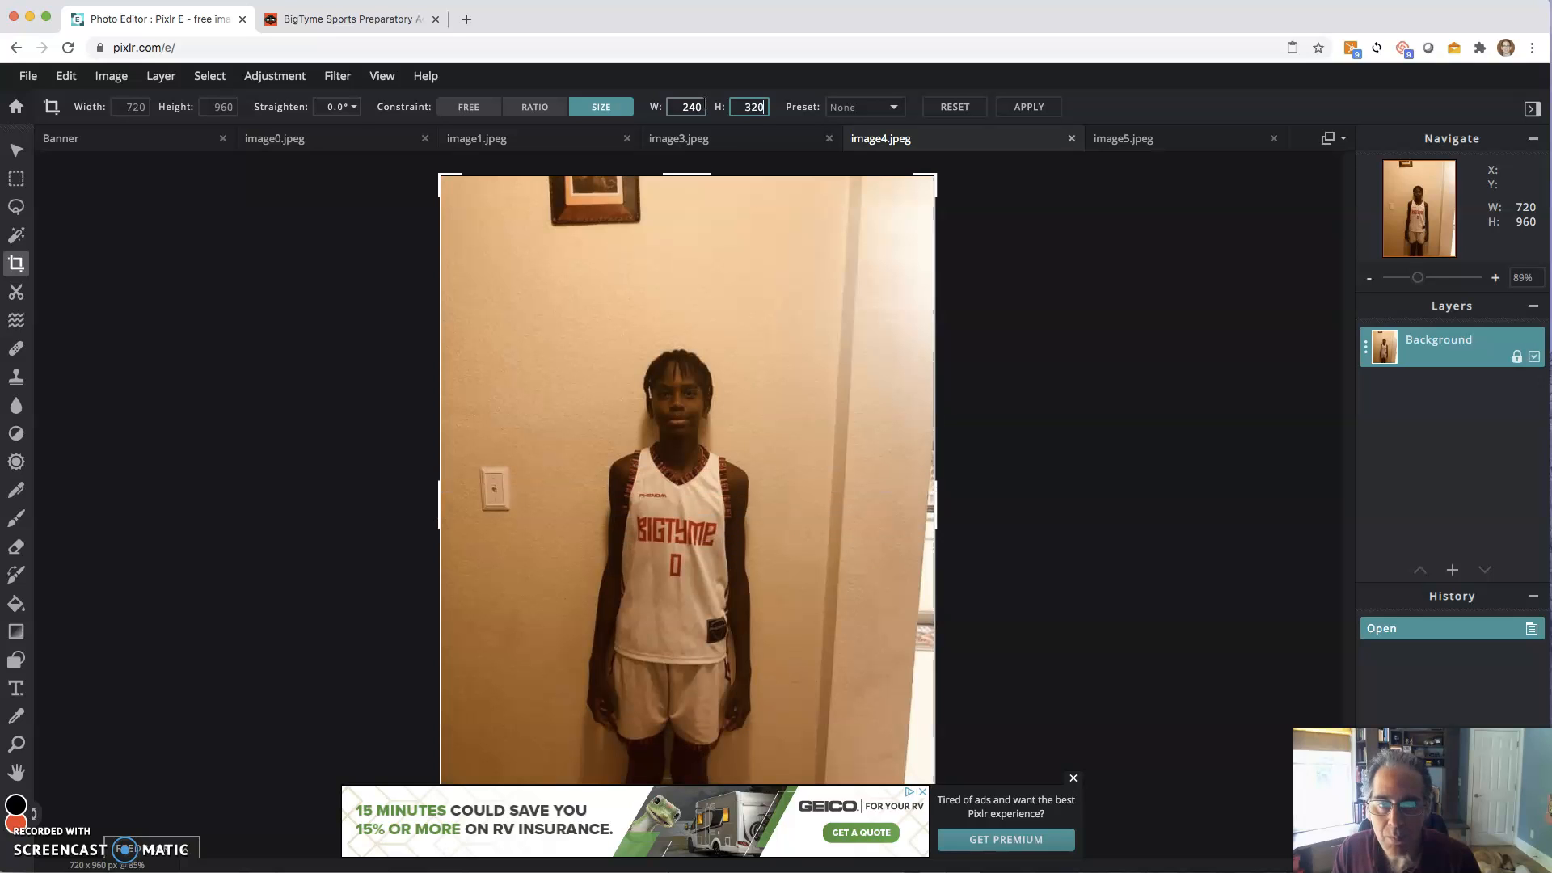
- Frame the crop of image4.jpeg on the player from head to shorts, about 456 x 608, and apply it
{"action": "left_click_drag", "start_coordinate": [450, 174], "coordinate": [529, 293]}
{"action": "left_click_drag", "start_coordinate": [815, 558], "coordinate": [750, 477]}
{"action": "left_click_drag", "start_coordinate": [468, 219], "coordinate": [515, 285]}
{"action": "left_click_drag", "start_coordinate": [633, 449], "coordinate": [616, 454]}
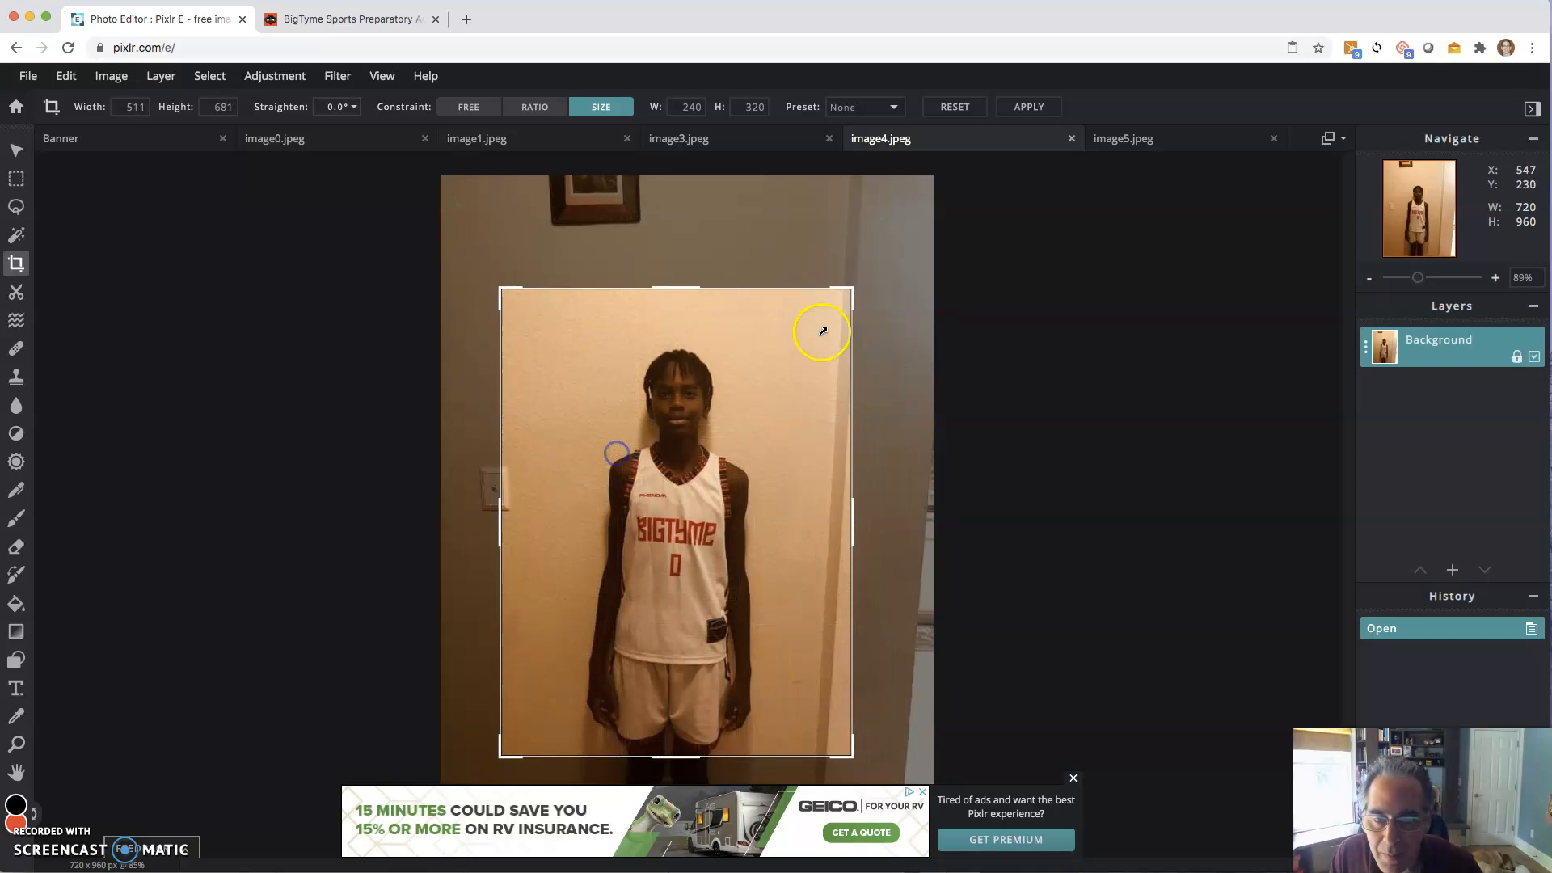
{"action": "left_click_drag", "start_coordinate": [849, 289], "coordinate": [832, 314]}
{"action": "left_click", "coordinate": [768, 400]}
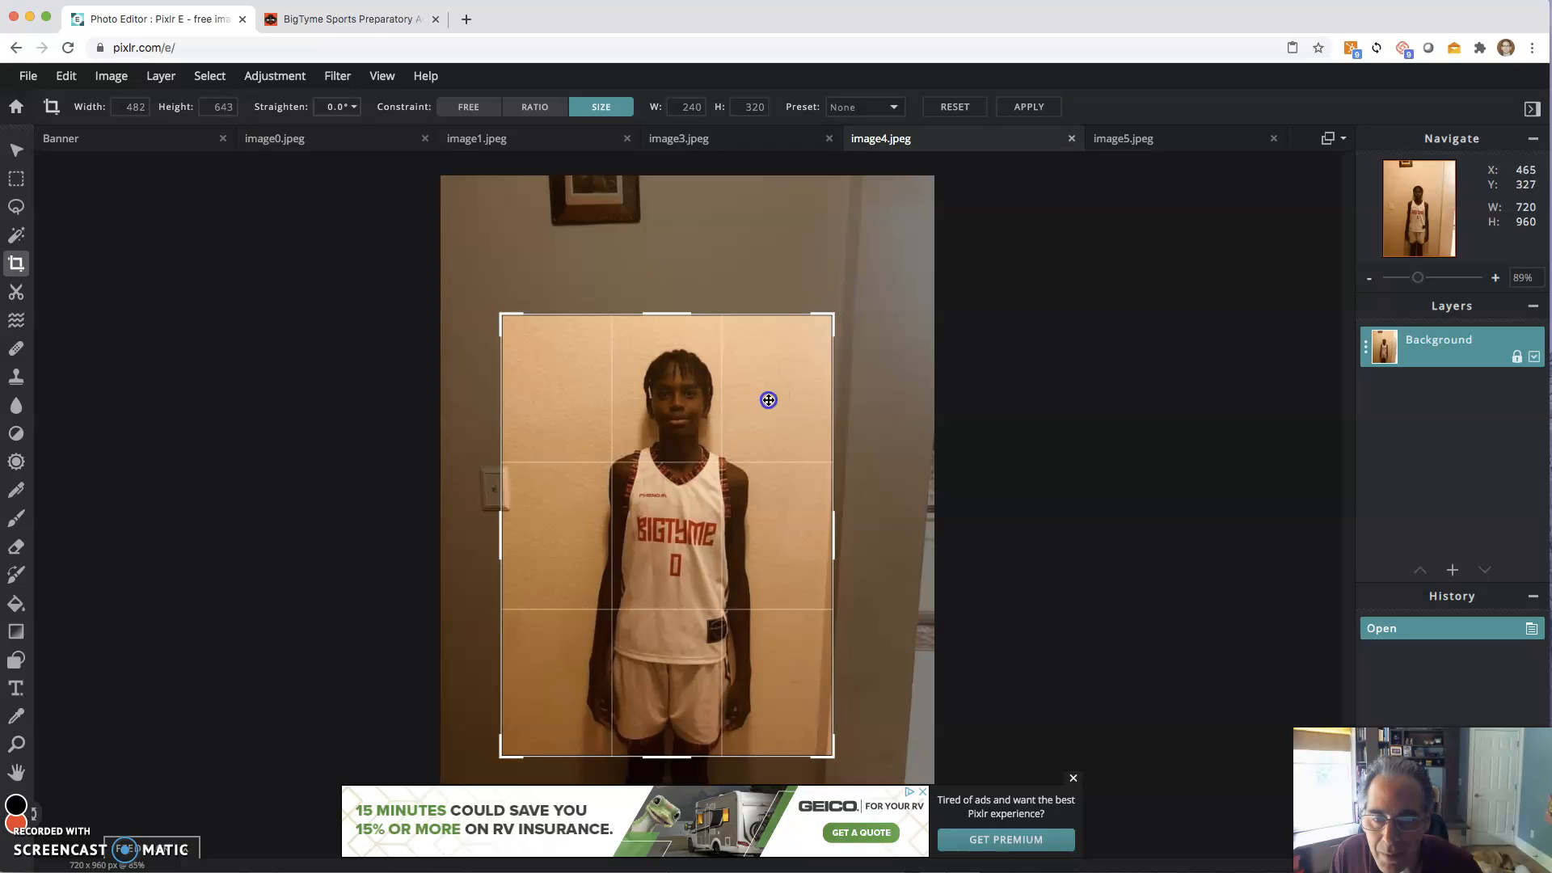
{"action": "left_click_drag", "start_coordinate": [517, 312], "coordinate": [526, 323]}
{"action": "left_click_drag", "start_coordinate": [632, 426], "coordinate": [625, 422]}
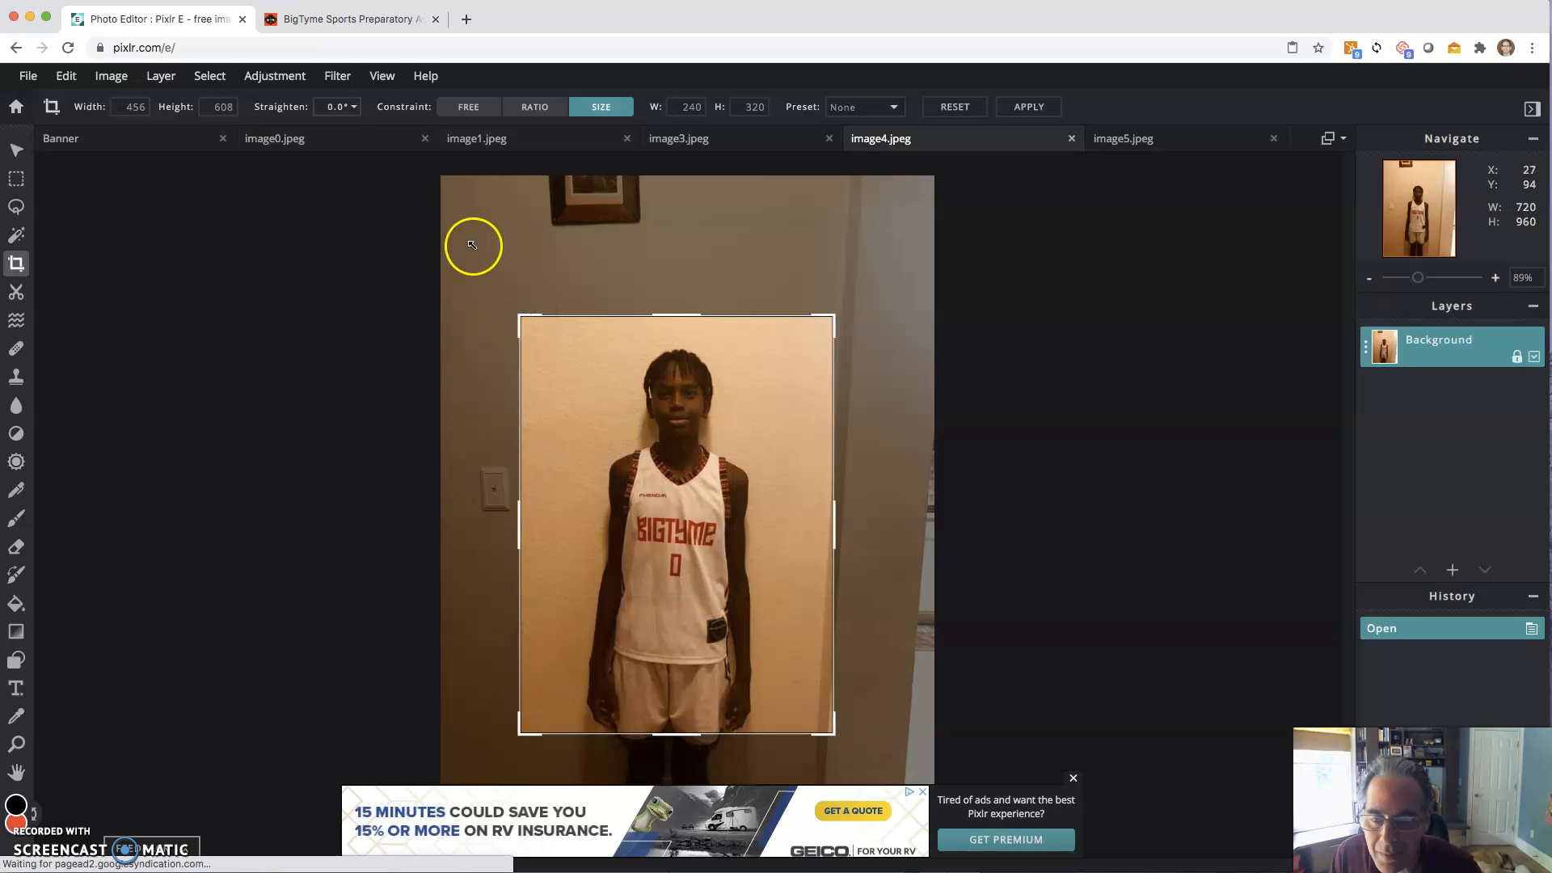
{"action": "left_click", "coordinate": [16, 179]}
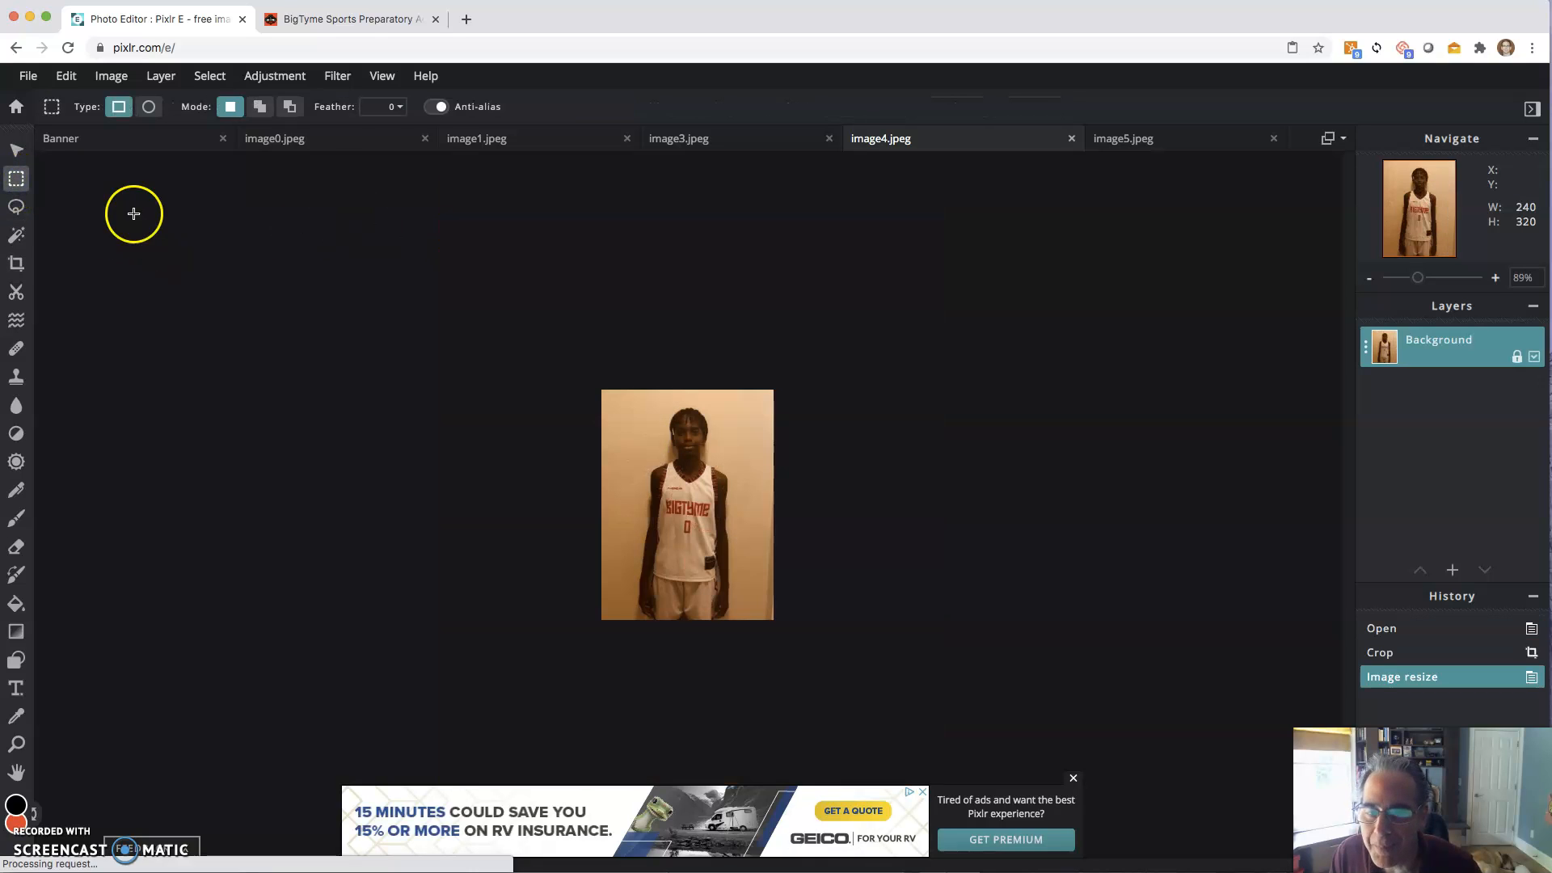
- Select the entire cropped image4.jpeg and copy it
{"action": "left_click", "coordinate": [67, 77]}
{"action": "left_click", "coordinate": [457, 383]}
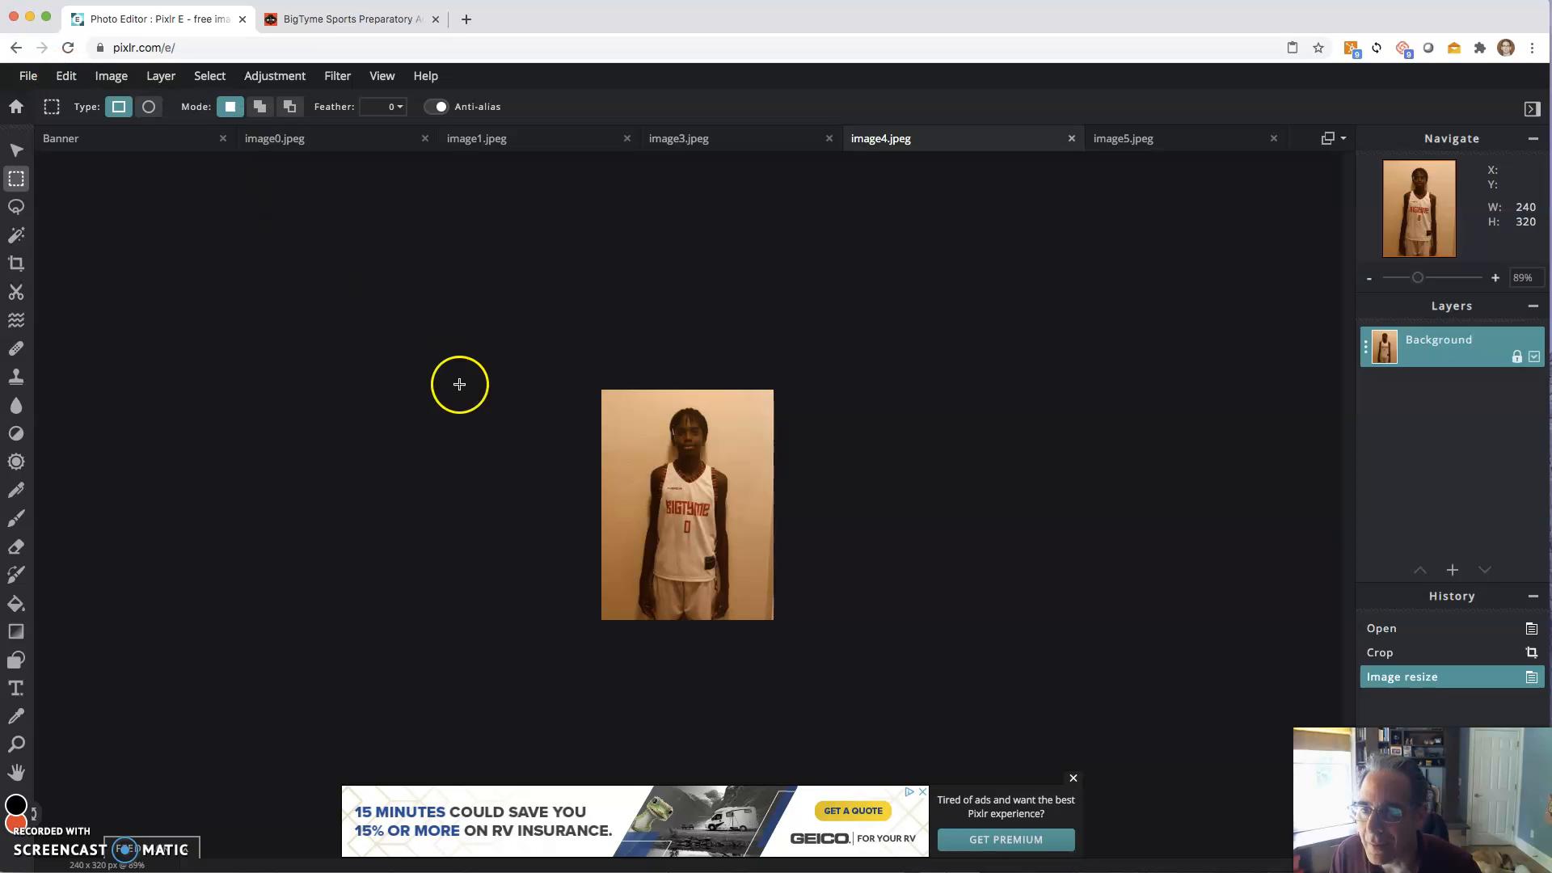
{"action": "key", "text": "ctrl+a"}
{"action": "left_click", "coordinate": [67, 76]}
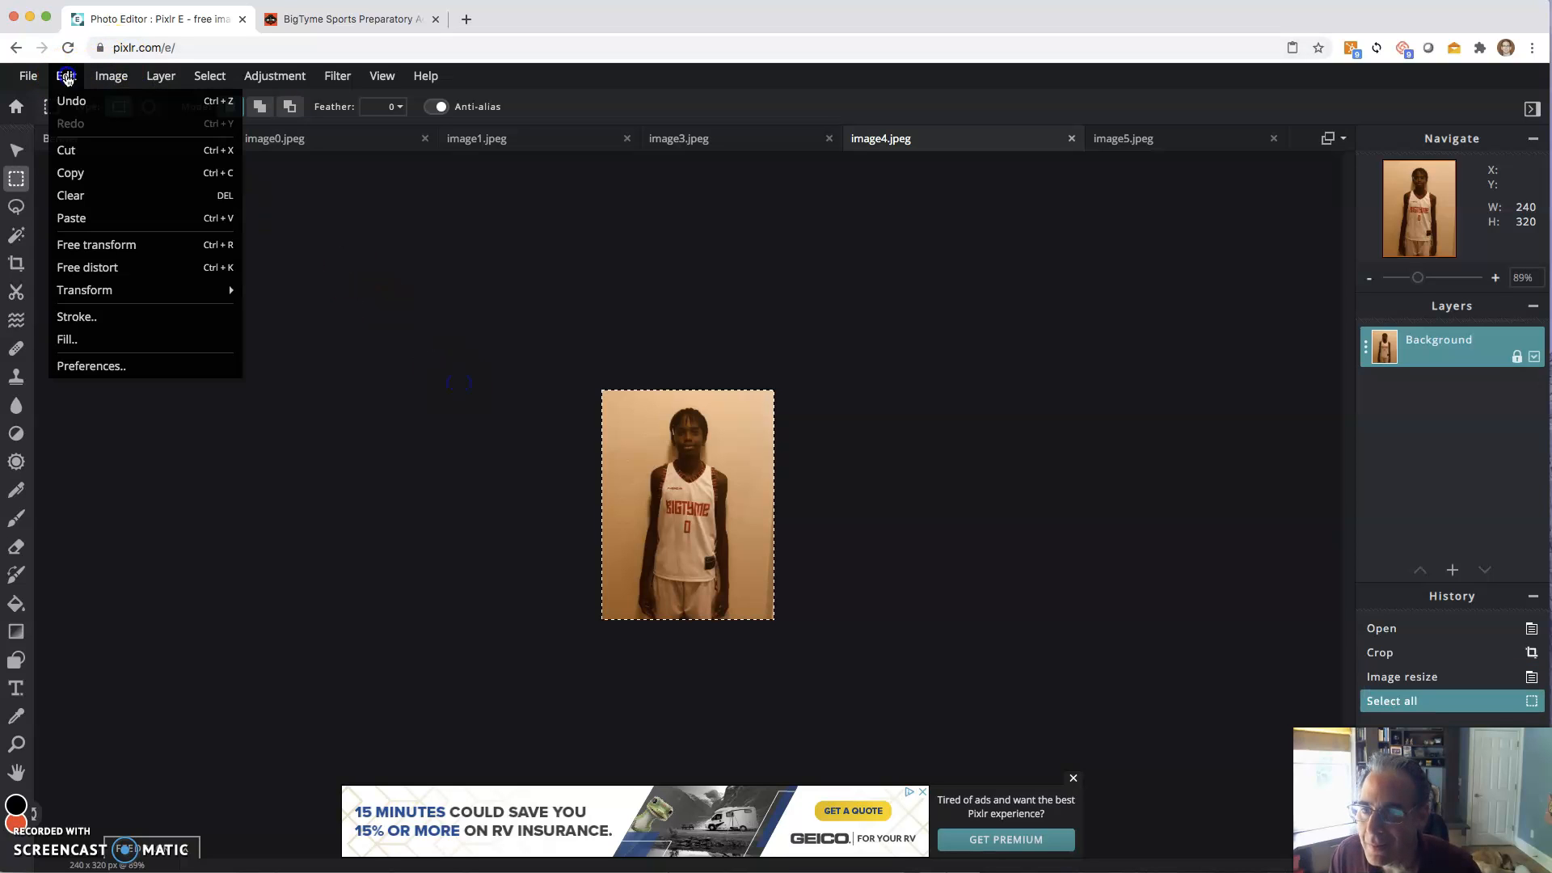
{"action": "left_click", "coordinate": [71, 171]}
- Paste the second player photo into the Banner image and place it directly against the first photo's right side
{"action": "left_click", "coordinate": [121, 139]}
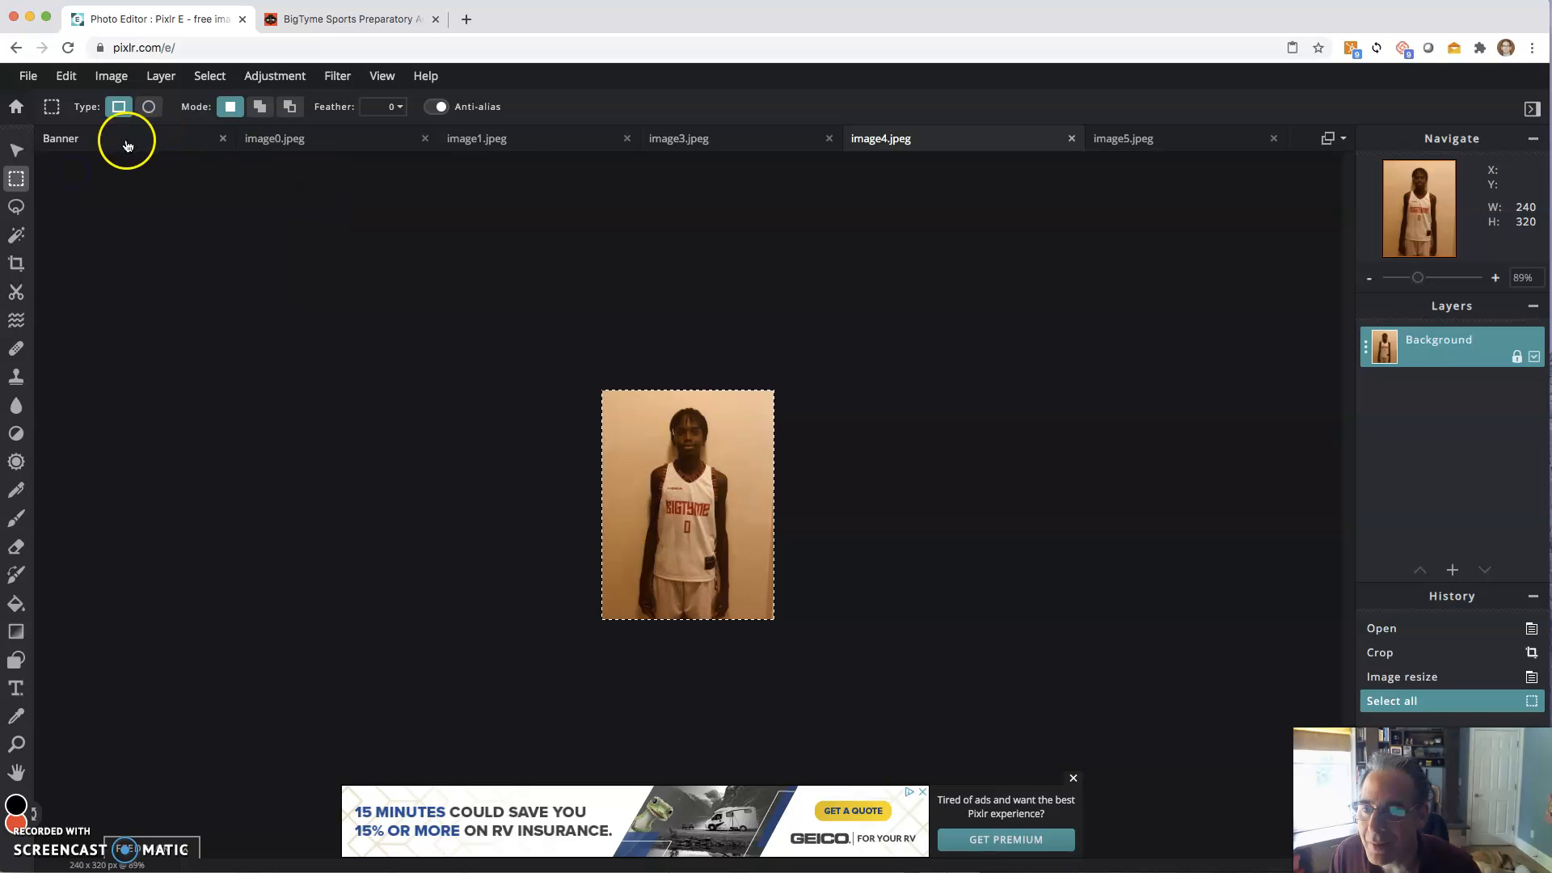
{"action": "key", "text": "ctrl+v"}
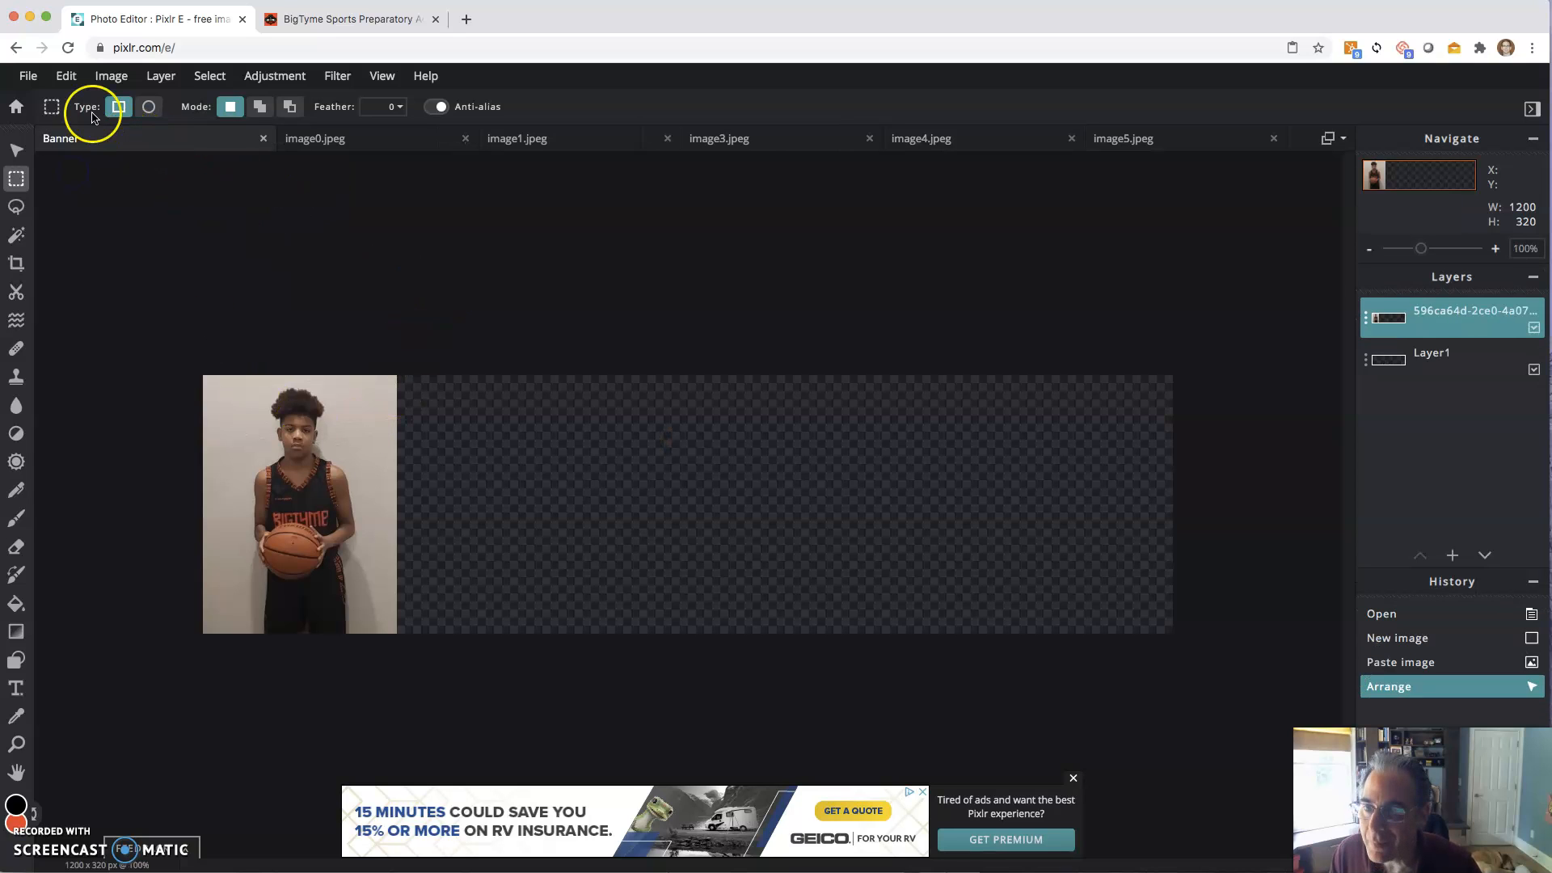
{"action": "left_click", "coordinate": [66, 76]}
{"action": "left_click", "coordinate": [83, 214]}
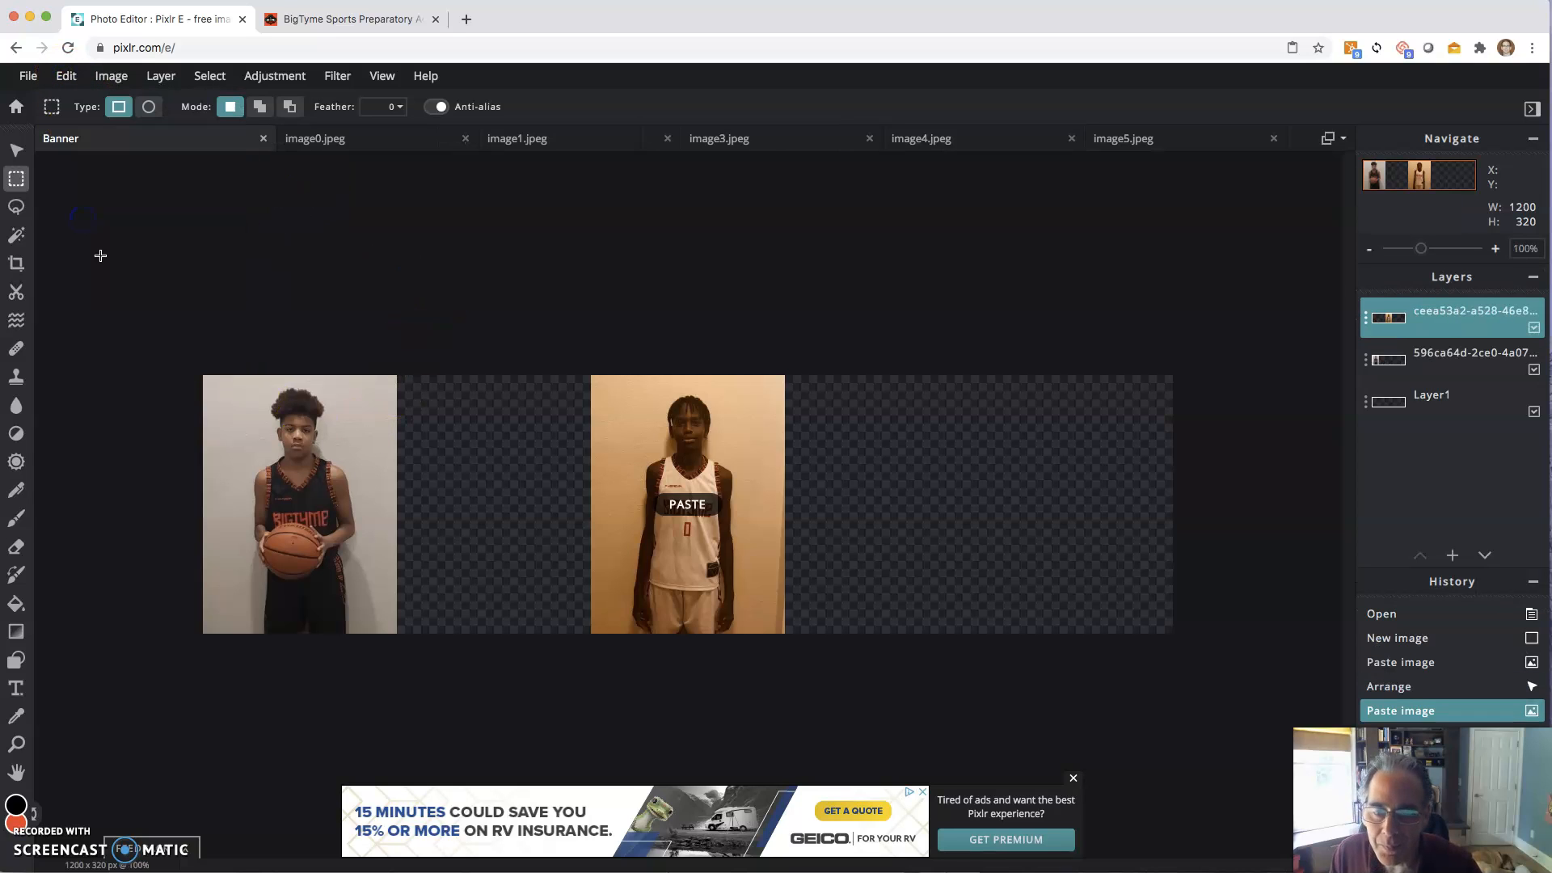
{"action": "left_click", "coordinate": [18, 153]}
{"action": "left_click_drag", "start_coordinate": [644, 530], "coordinate": [453, 537]}
{"action": "left_click", "coordinate": [361, 302]}
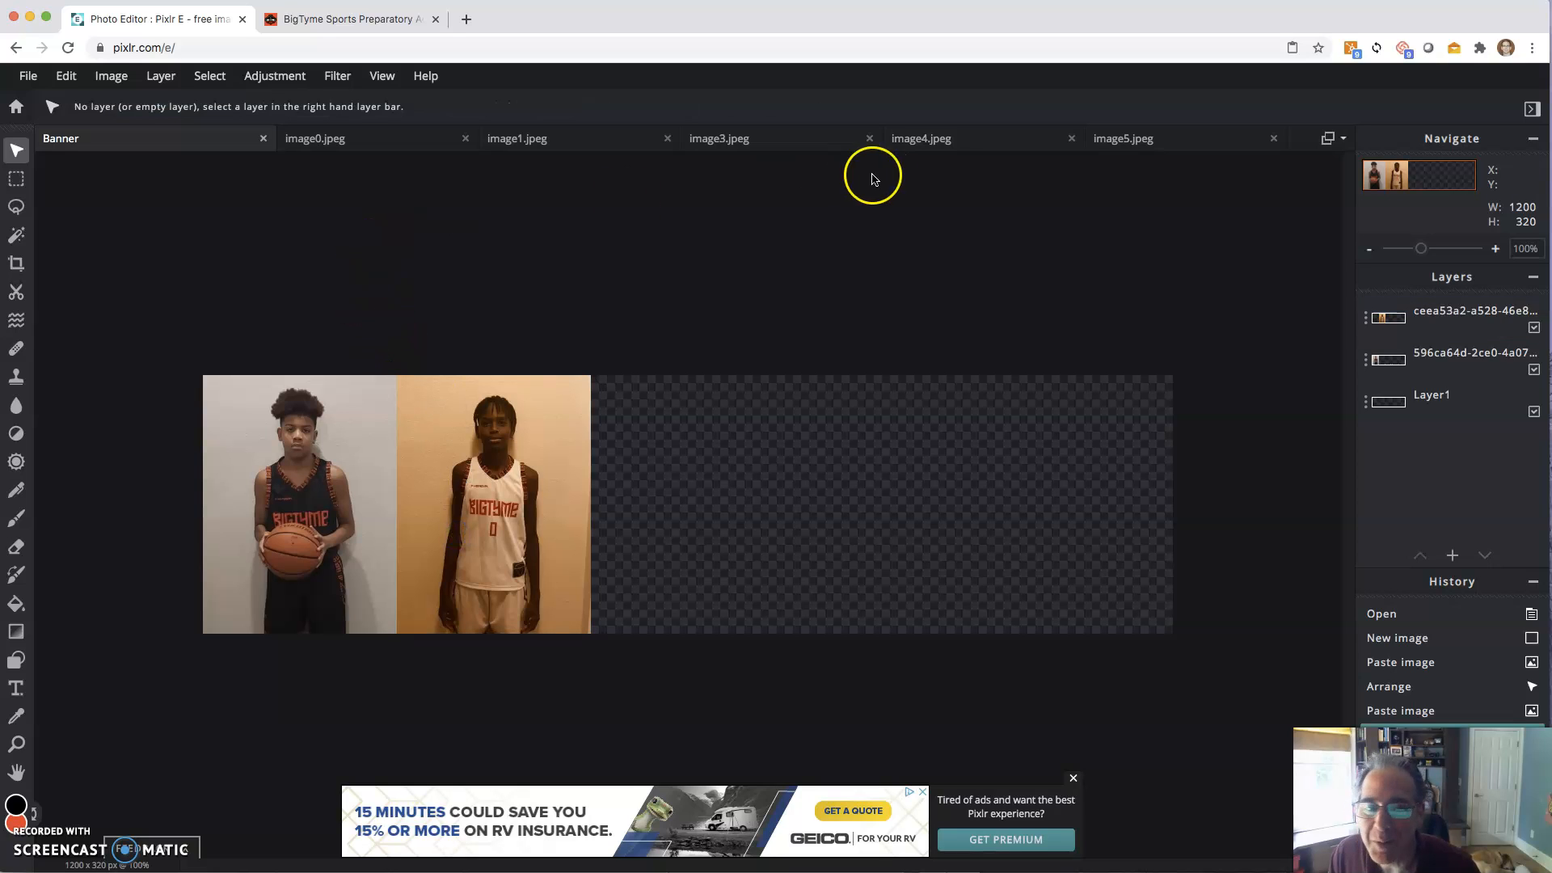
- Start a crop of image3.jpeg with the constraint set to a fixed size of 240 by 320
{"action": "left_click", "coordinate": [769, 148]}
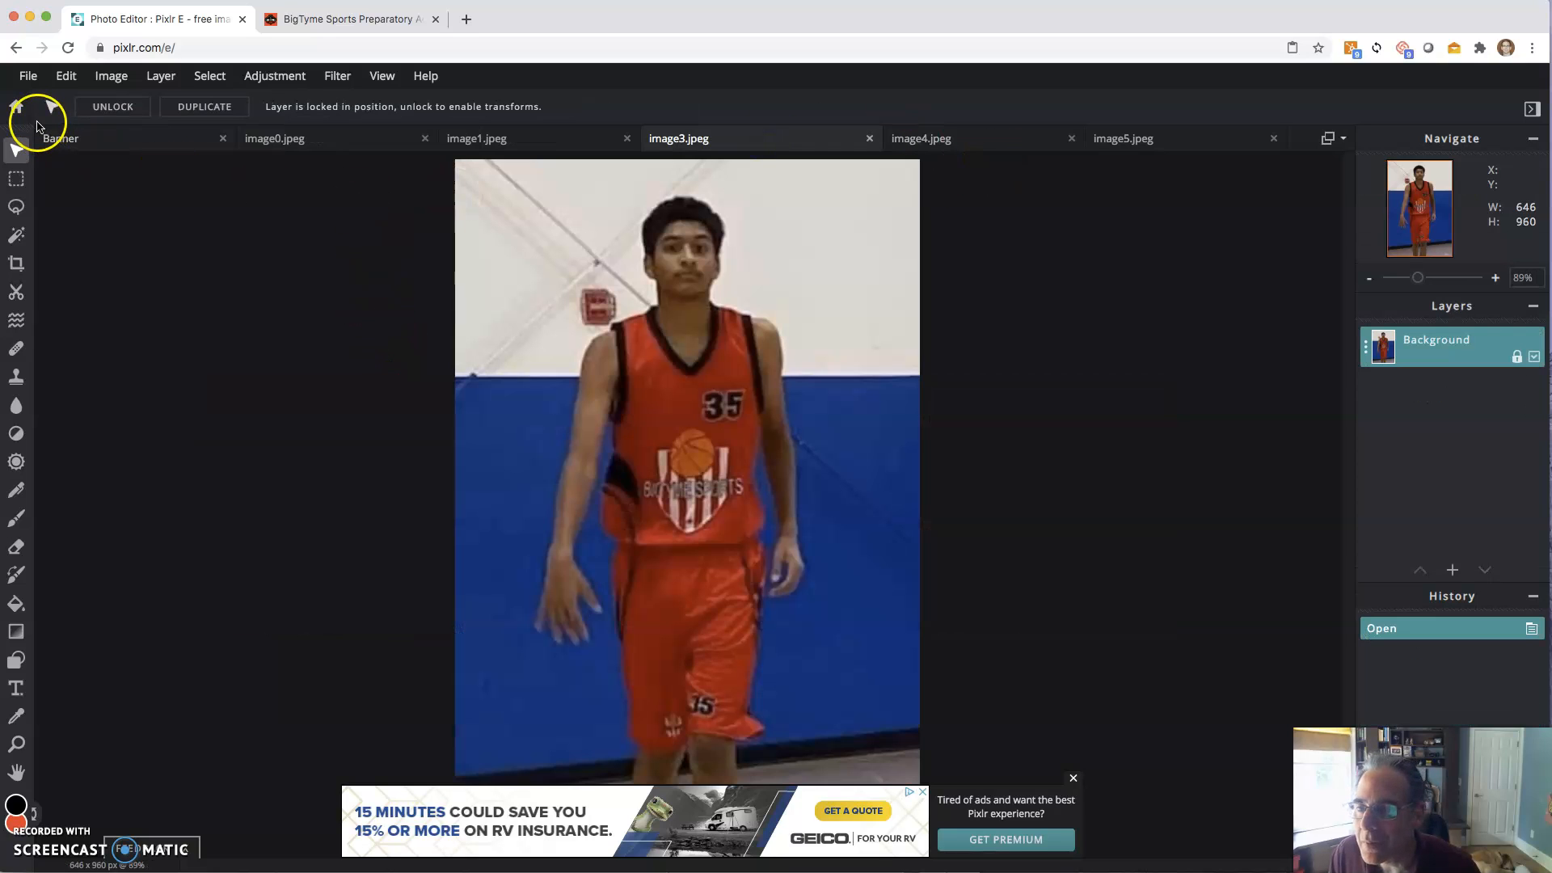
{"action": "left_click", "coordinate": [16, 262]}
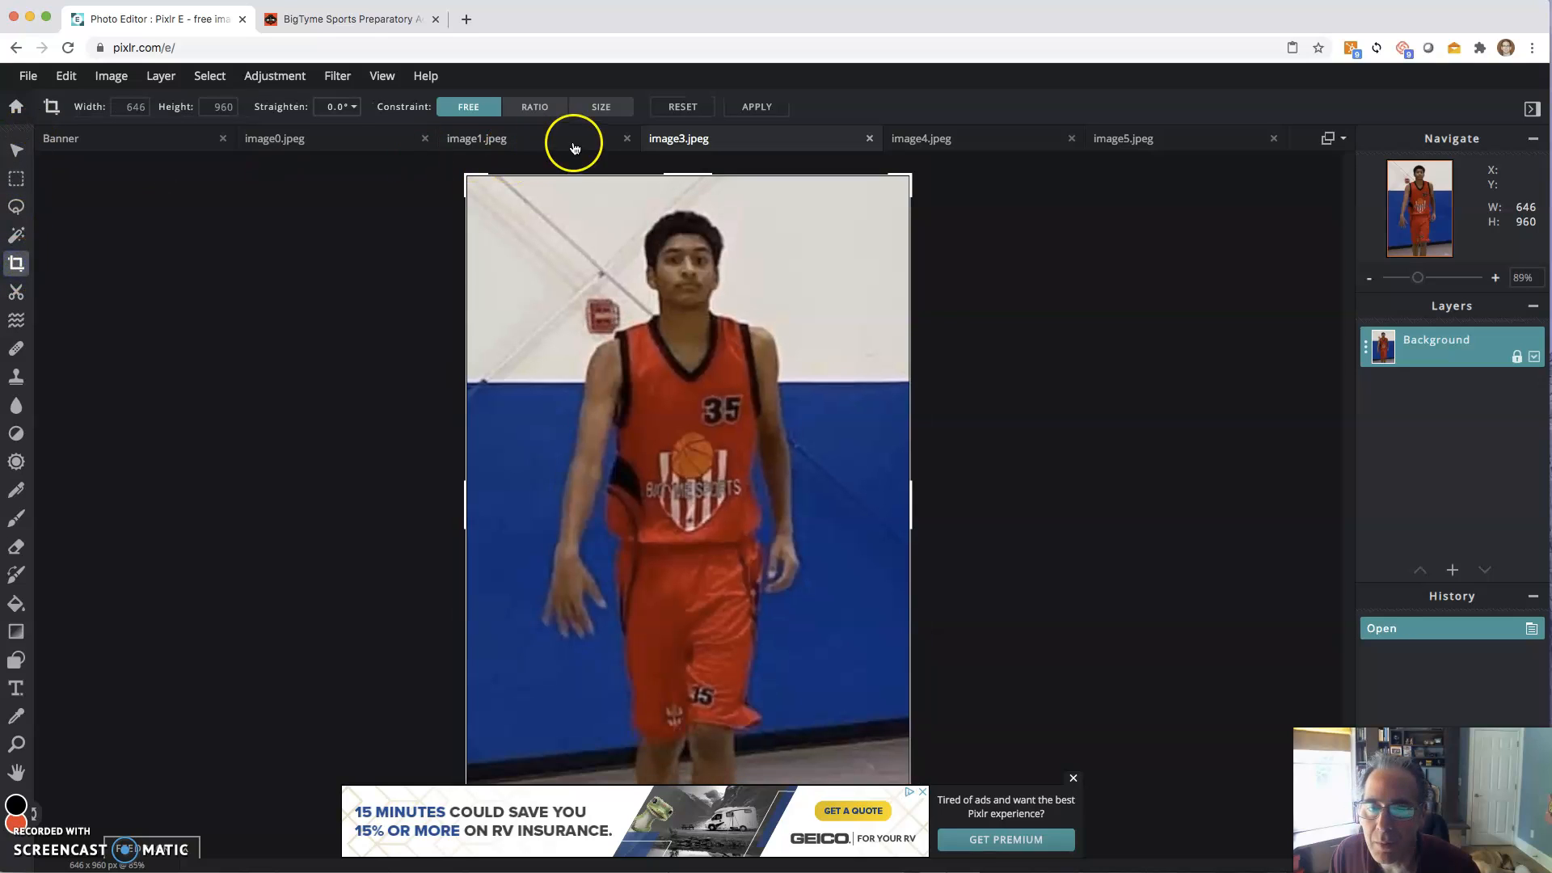
{"action": "left_click", "coordinate": [604, 108]}
{"action": "left_click", "coordinate": [677, 105]}
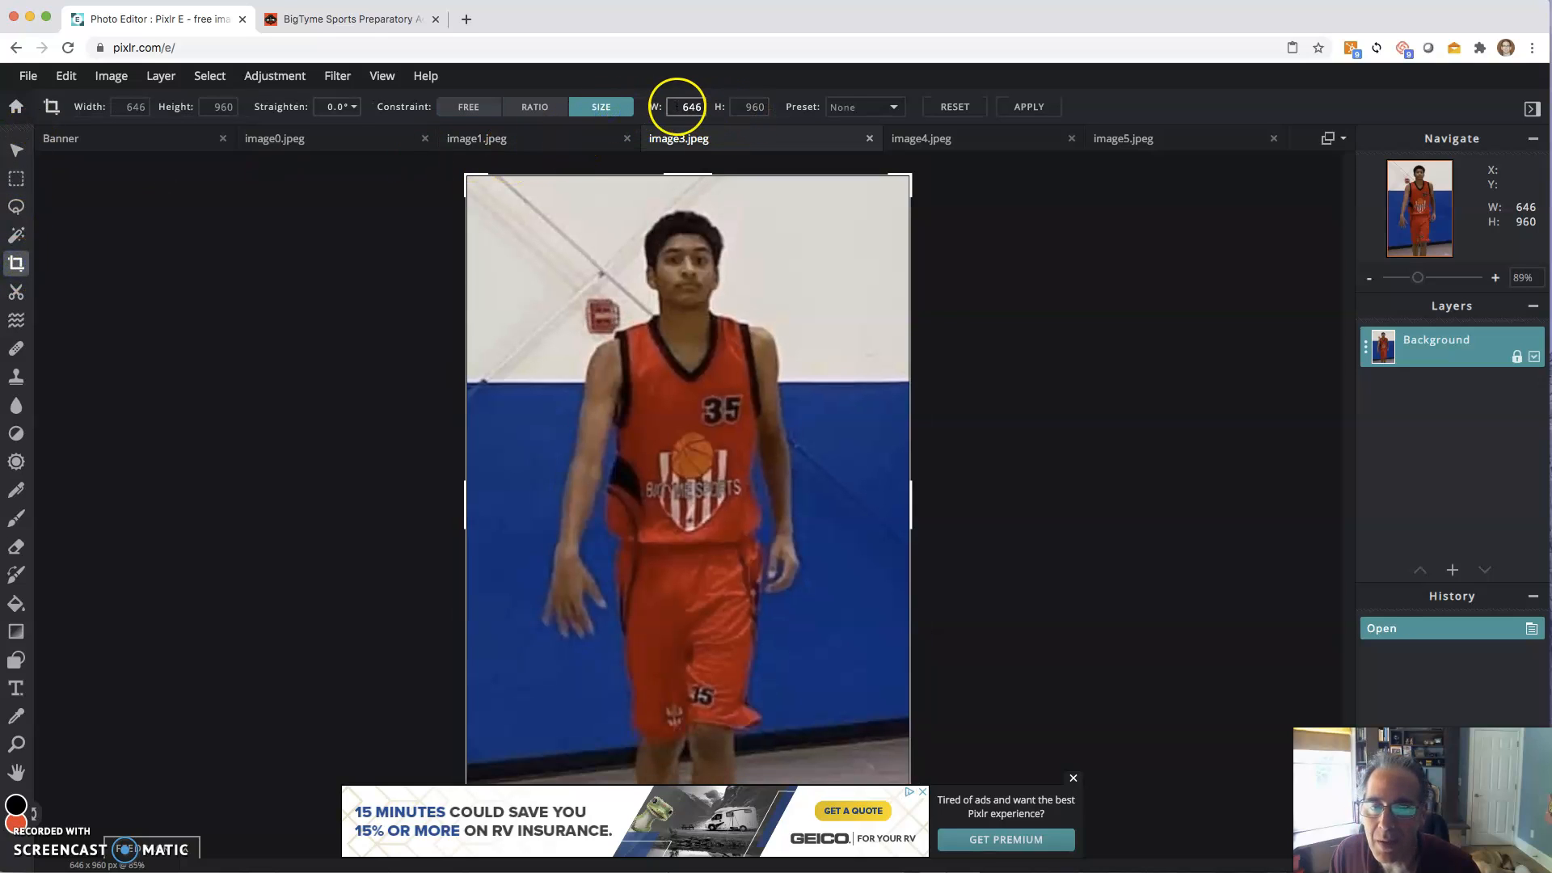
{"action": "type", "text": "240"}
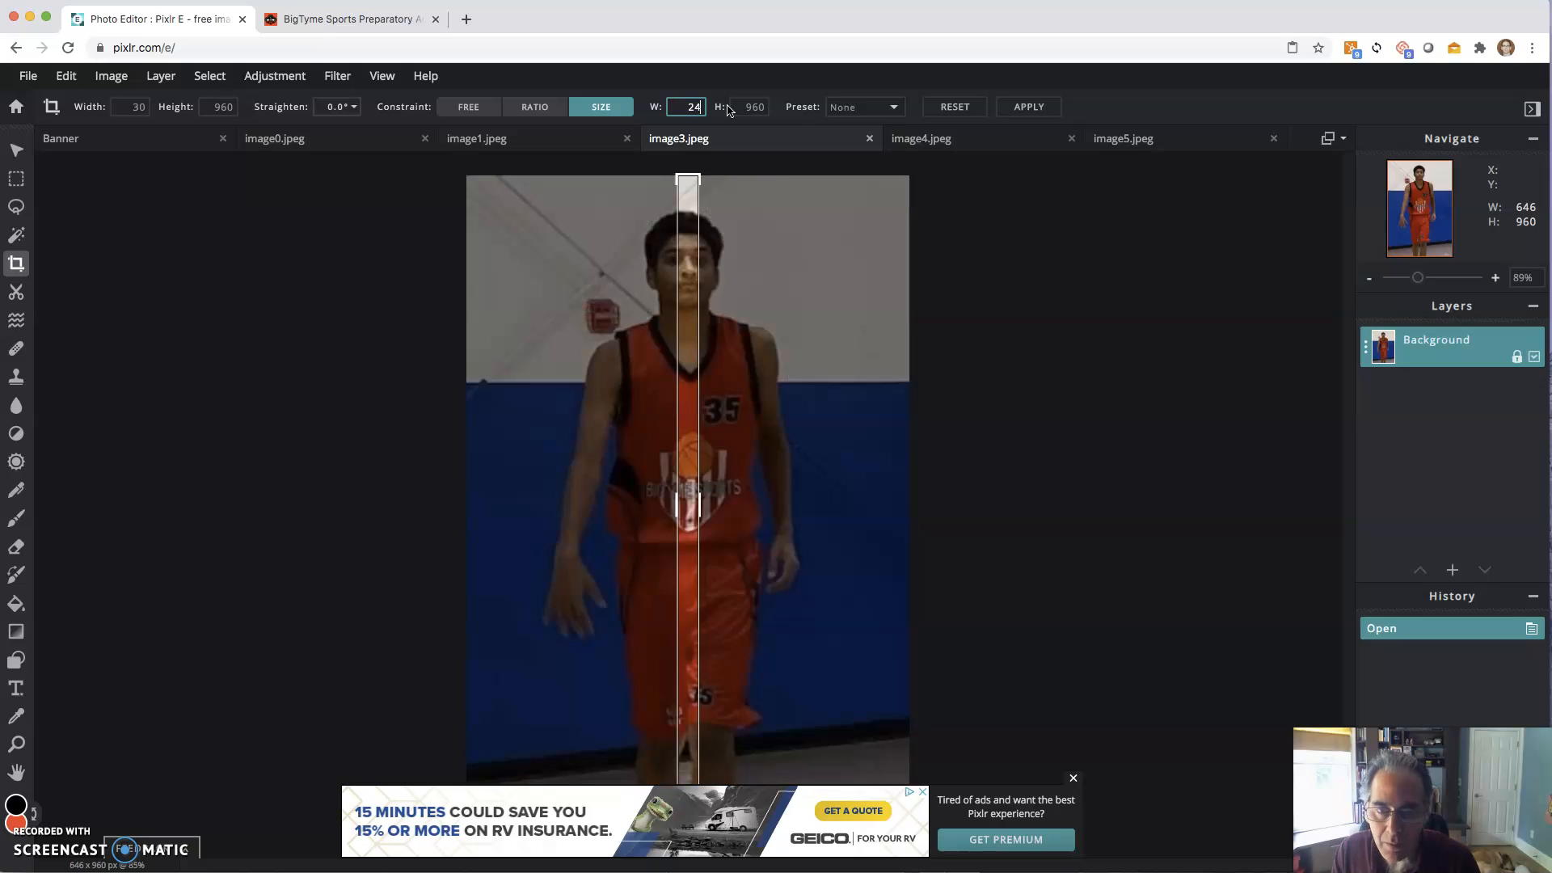
{"action": "type", "text": "320"}
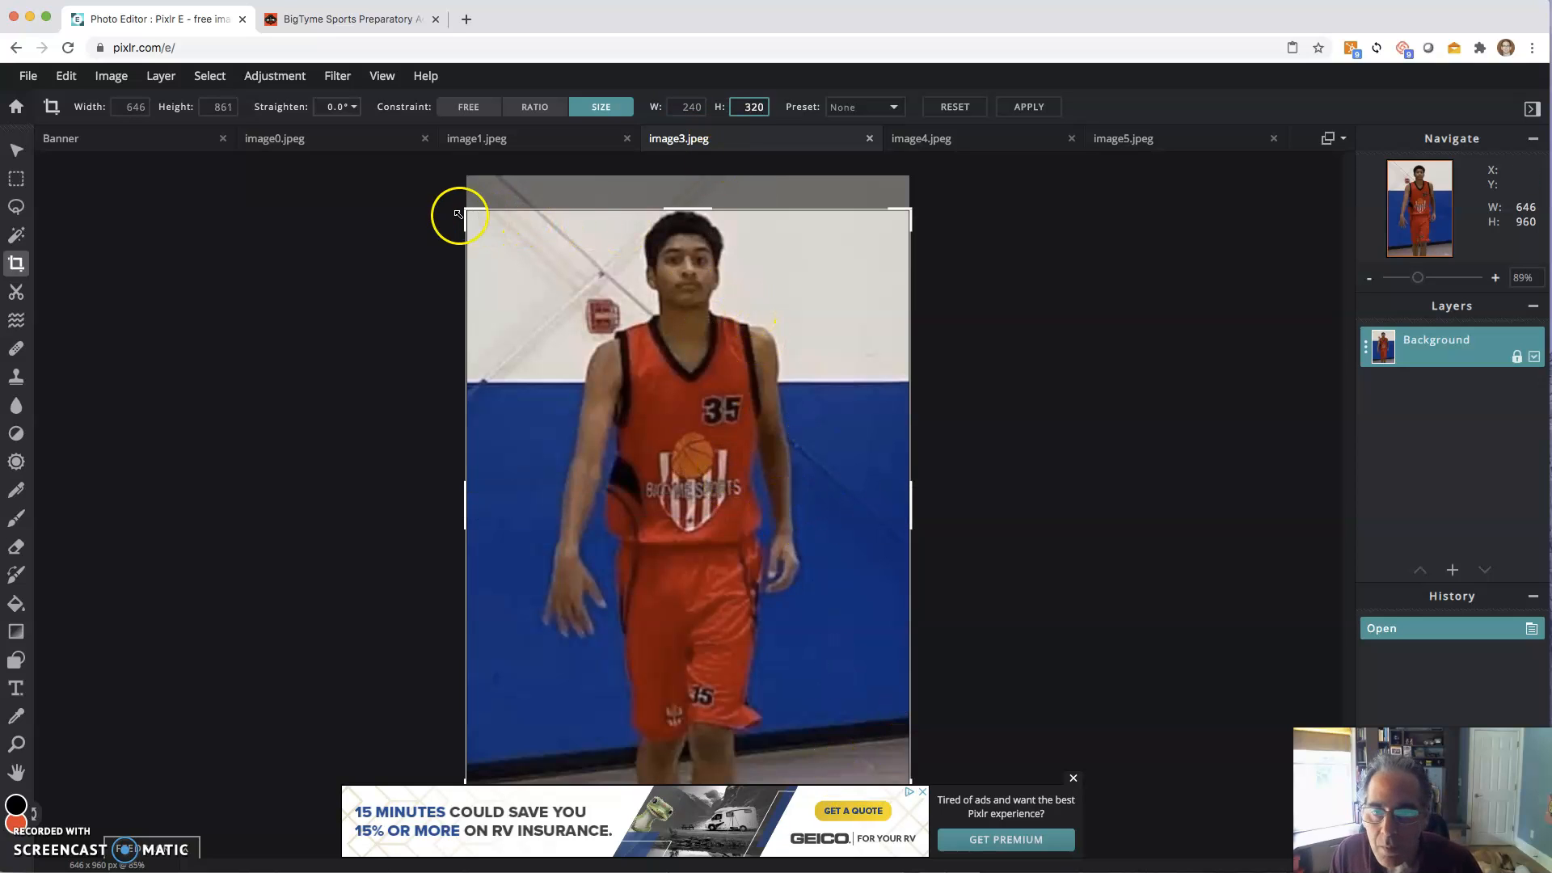
- Crop image3.jpeg to the player from above the head to the shorts, framing about 592 x 789, and select the entire cropped image
{"action": "left_click_drag", "start_coordinate": [466, 209], "coordinate": [504, 238]}
{"action": "left_click_drag", "start_coordinate": [626, 398], "coordinate": [608, 321]}
{"action": "left_click_drag", "start_coordinate": [630, 452], "coordinate": [631, 450]}
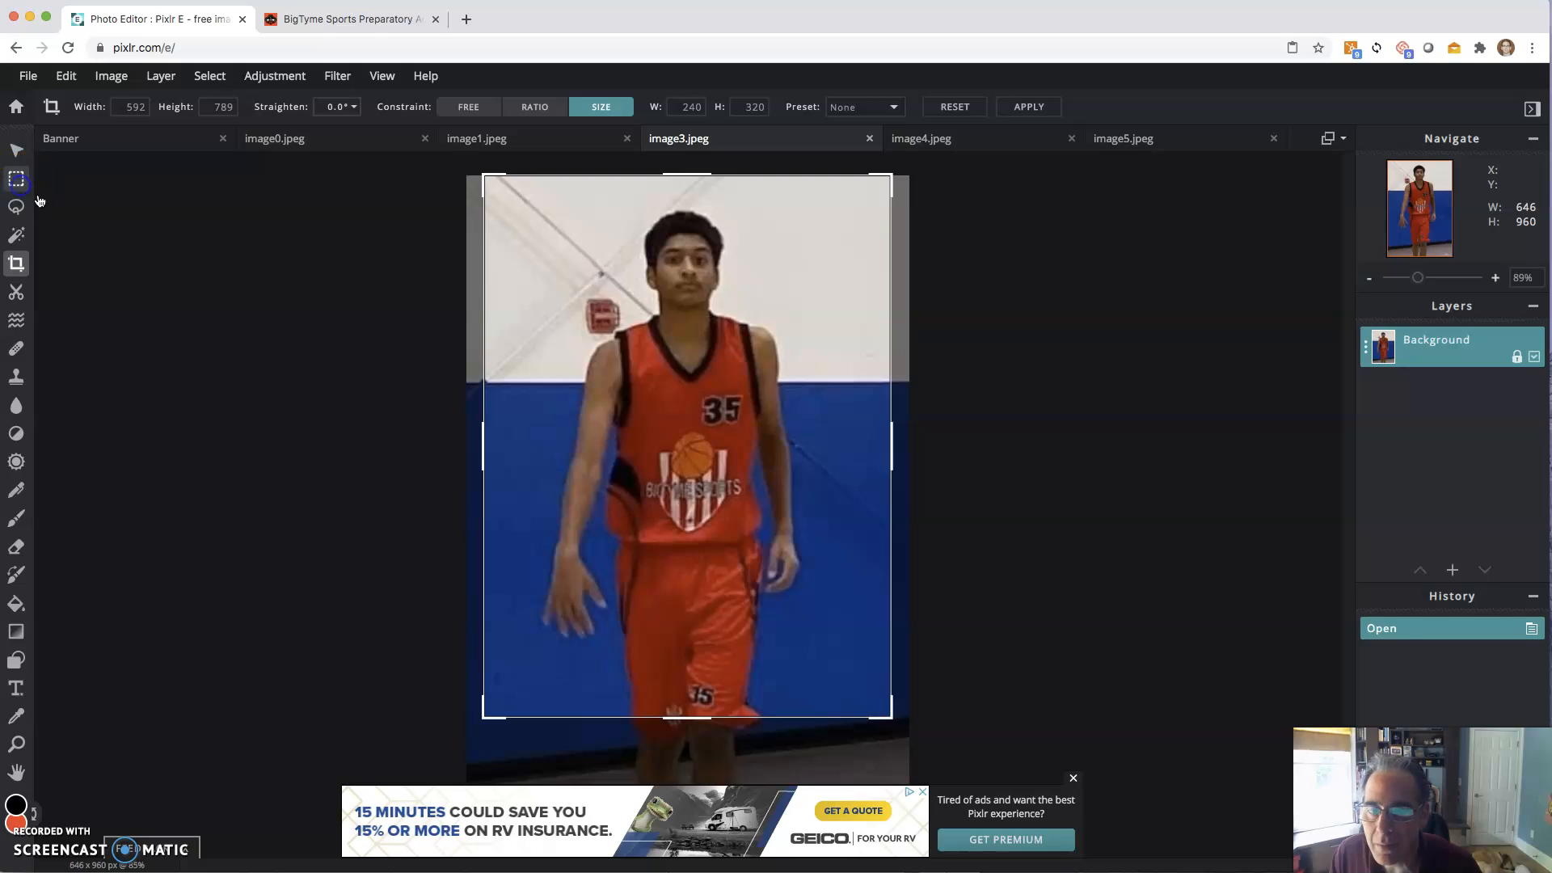
{"action": "left_click", "coordinate": [16, 178]}
{"action": "key", "text": "ctrl+a"}
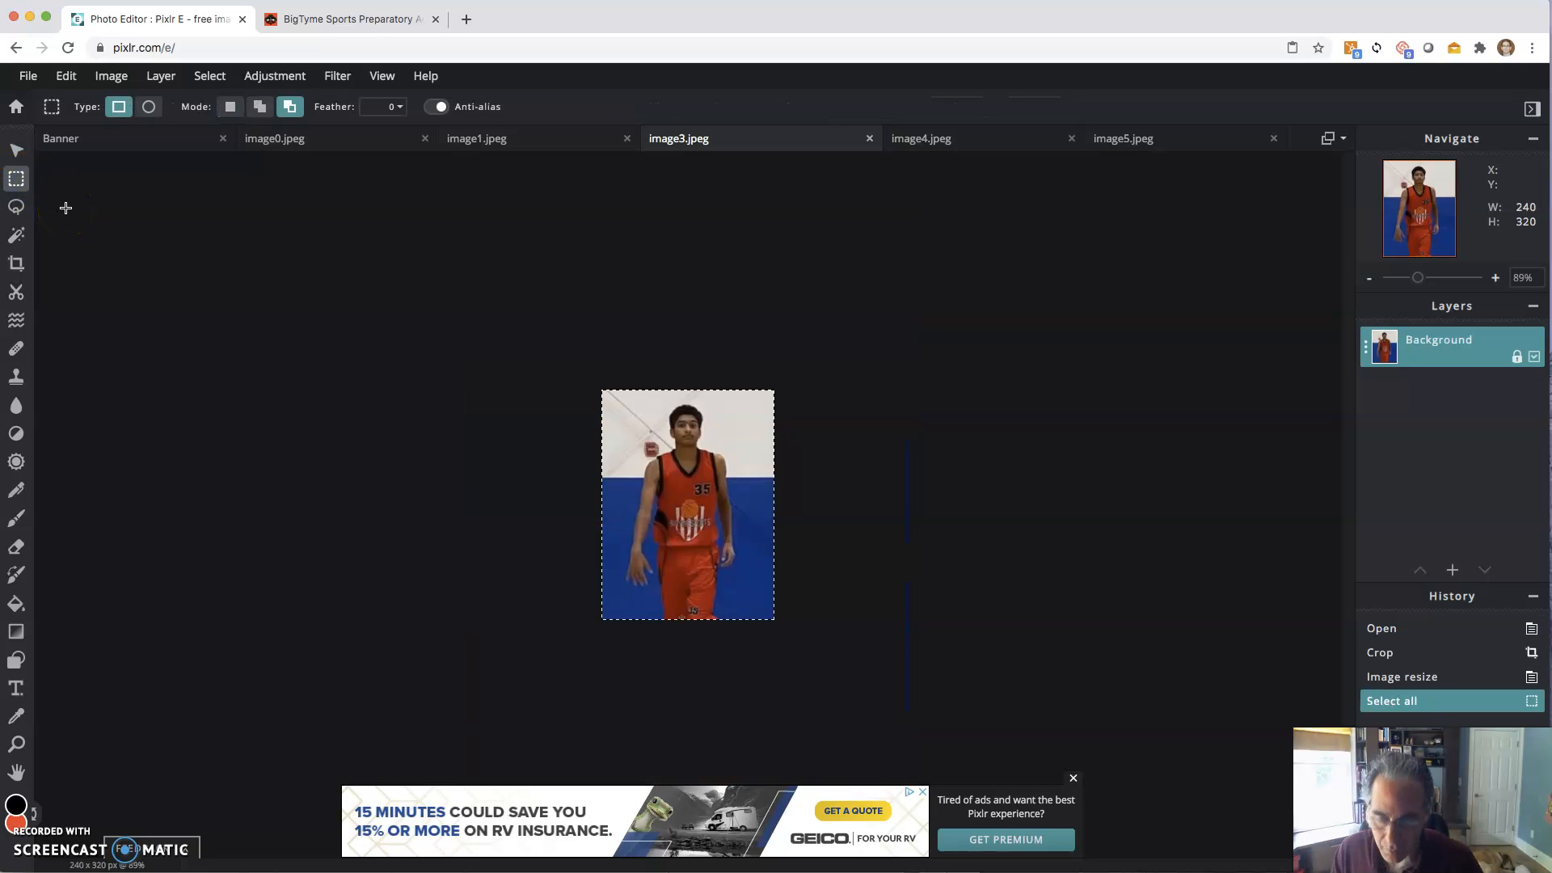
{"action": "left_click", "coordinate": [61, 77]}
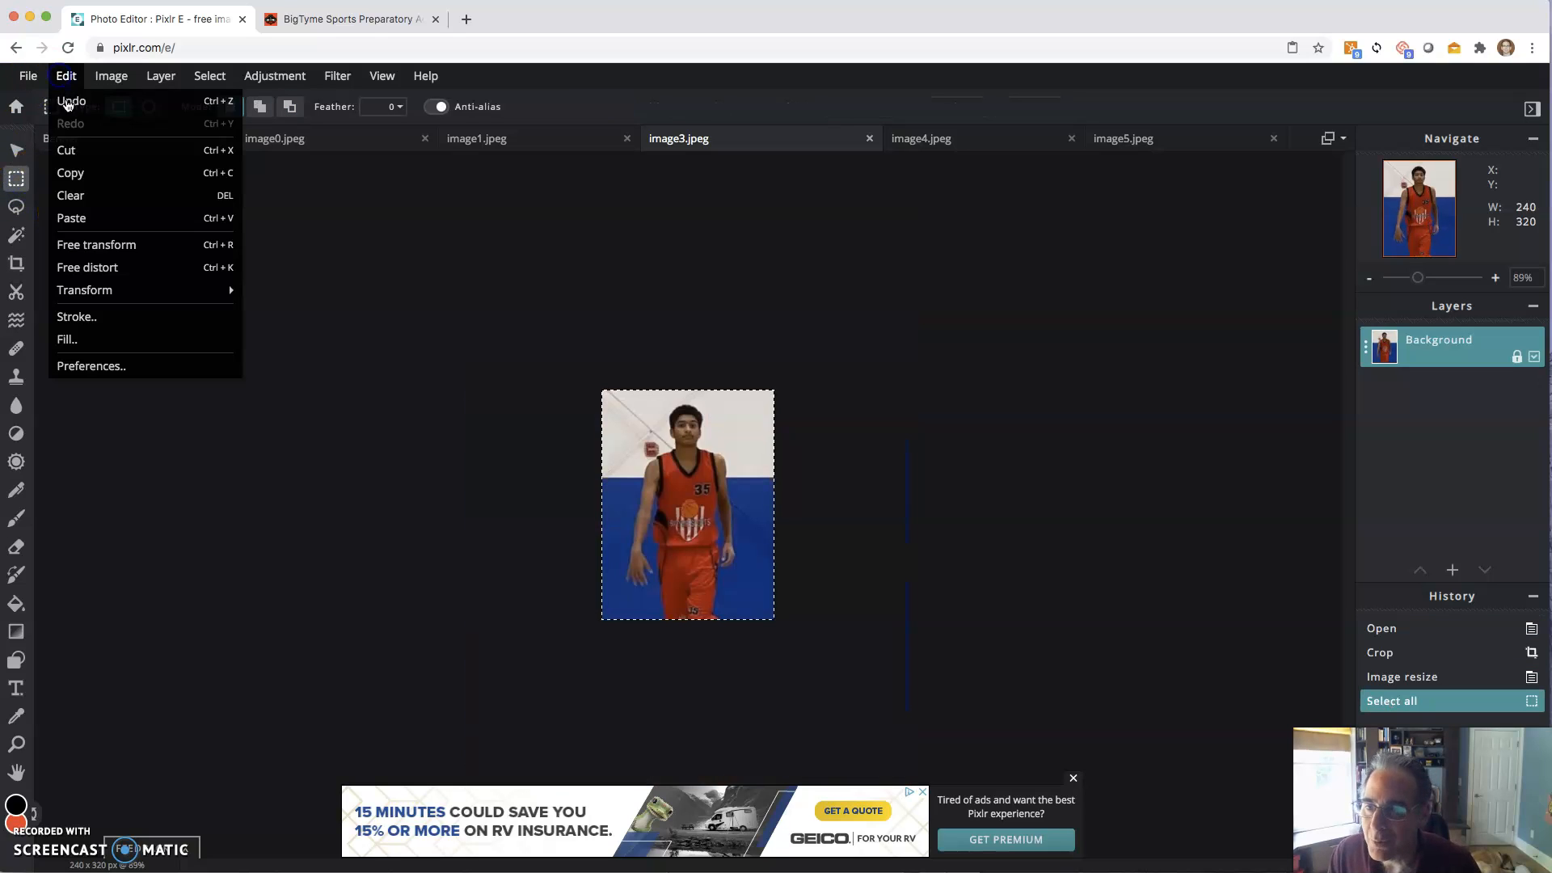
{"action": "left_click", "coordinate": [71, 153]}
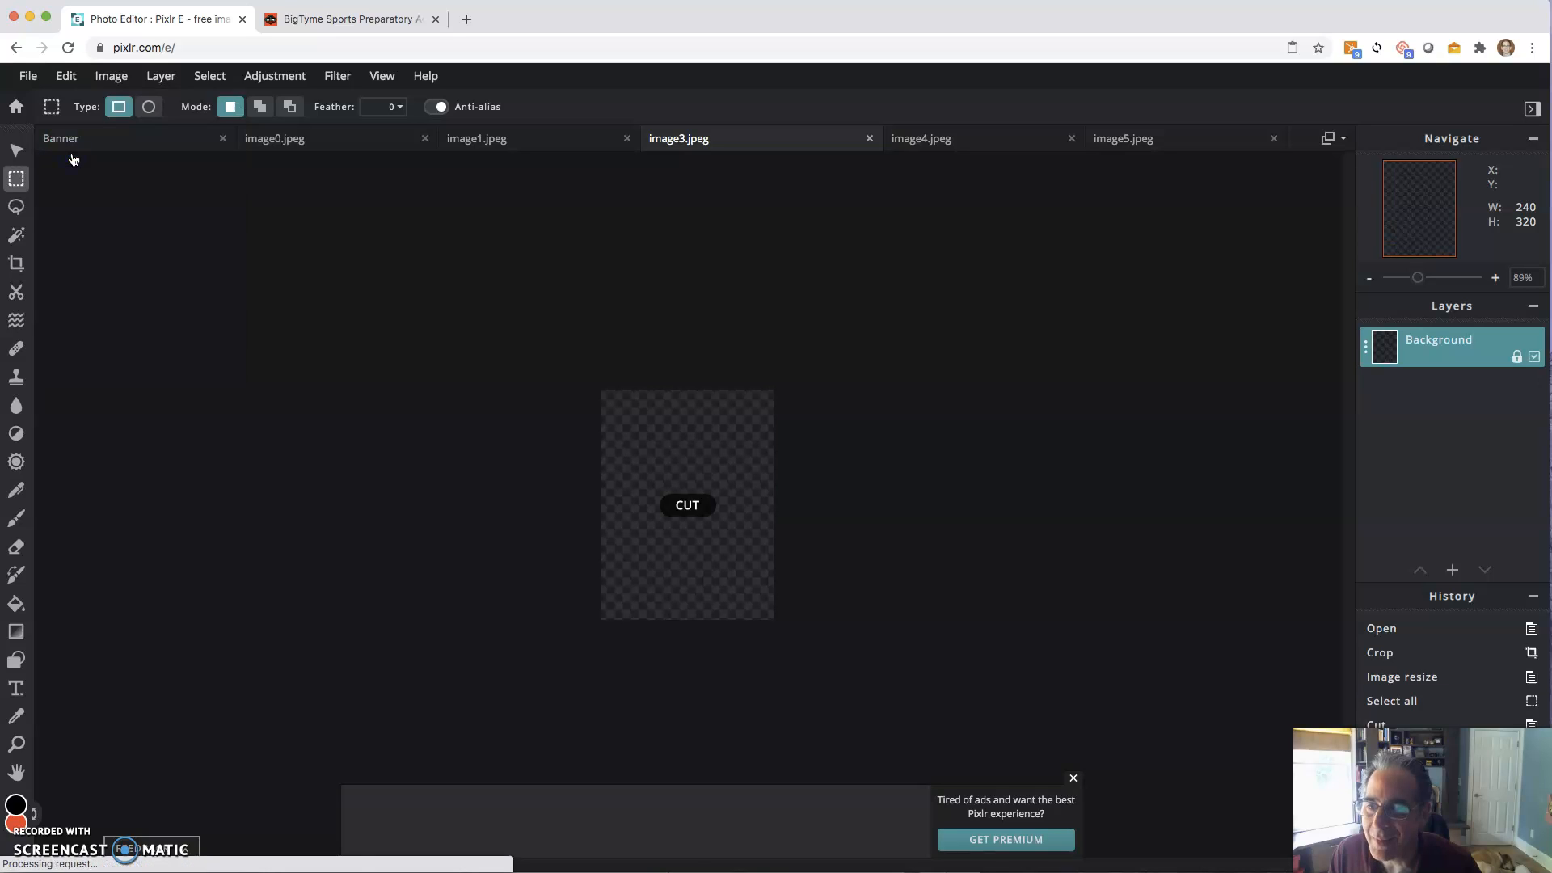
{"action": "key", "text": "ctrl+z"}
{"action": "left_click", "coordinate": [73, 145]}
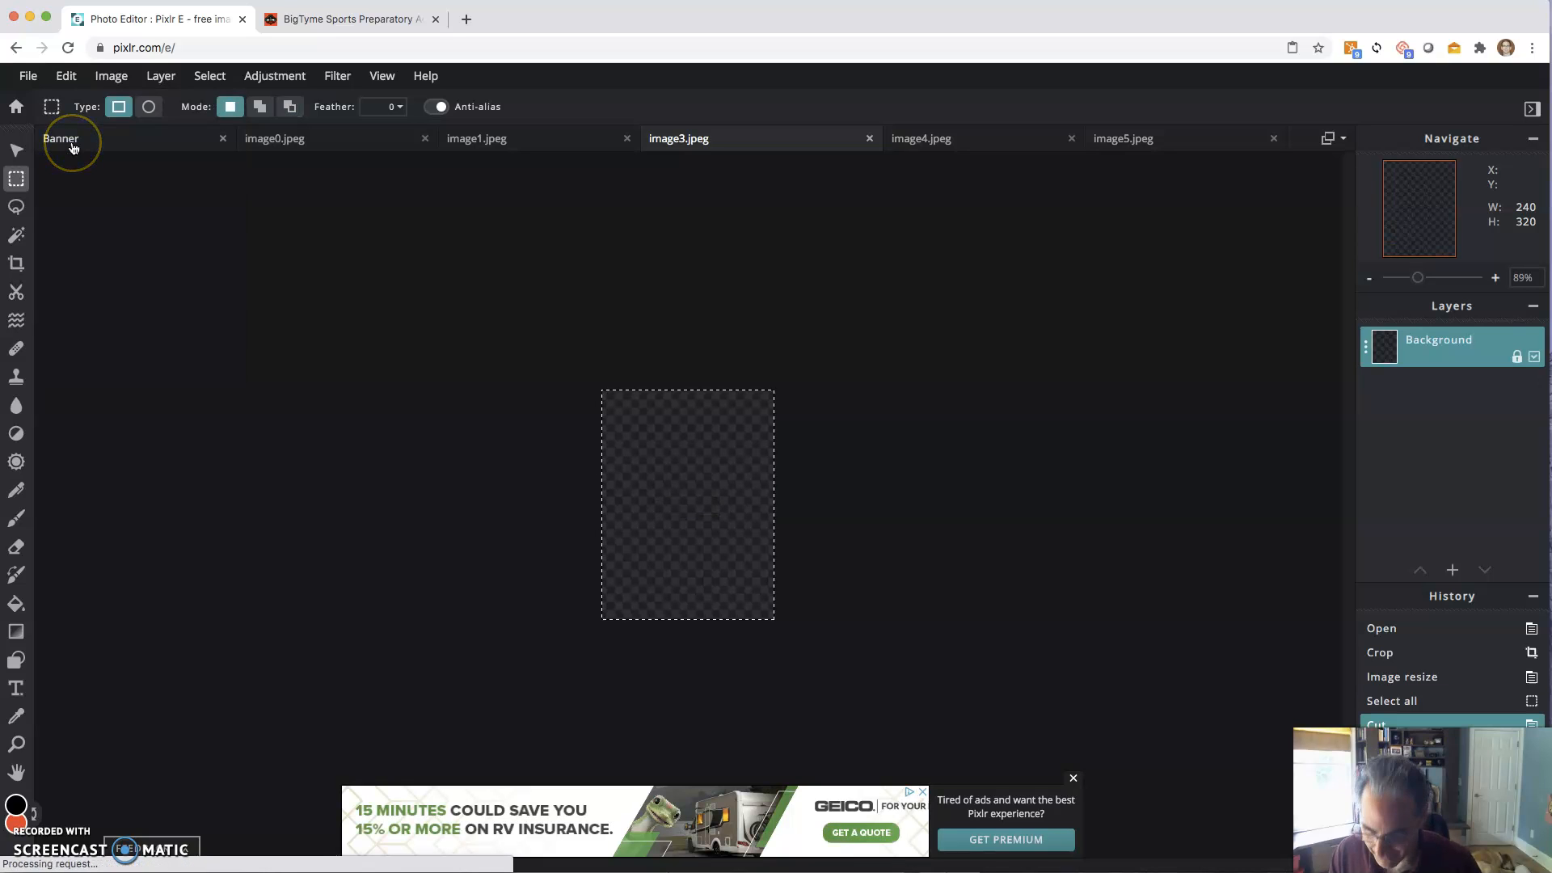
- Copy the selected player photo and paste it into the Banner image directly against the second photo's right side
{"action": "left_click", "coordinate": [53, 72]}
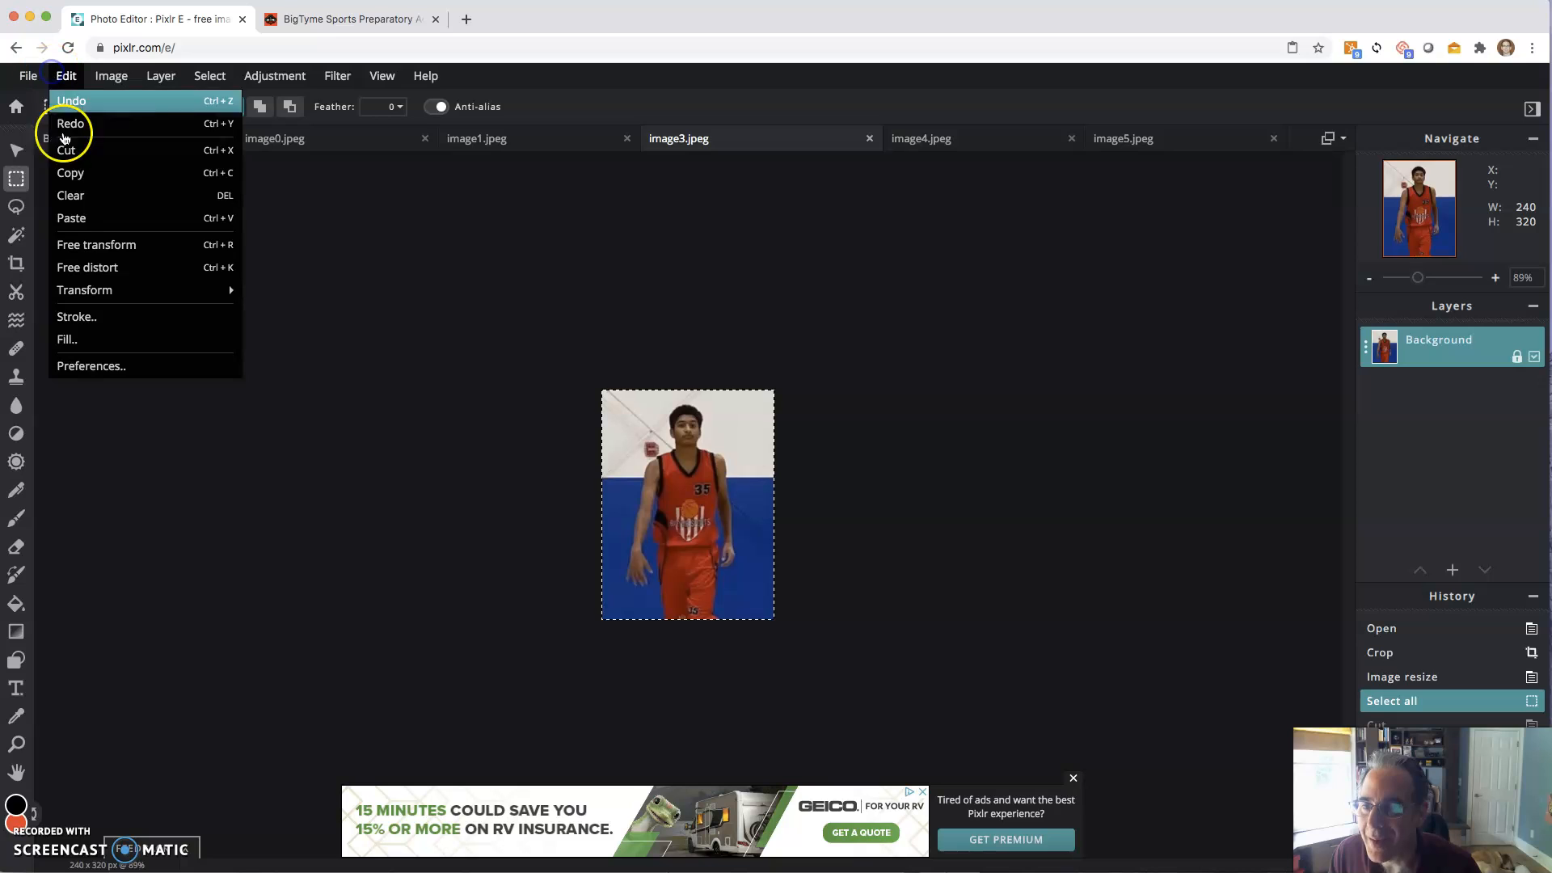
{"action": "left_click", "coordinate": [74, 173]}
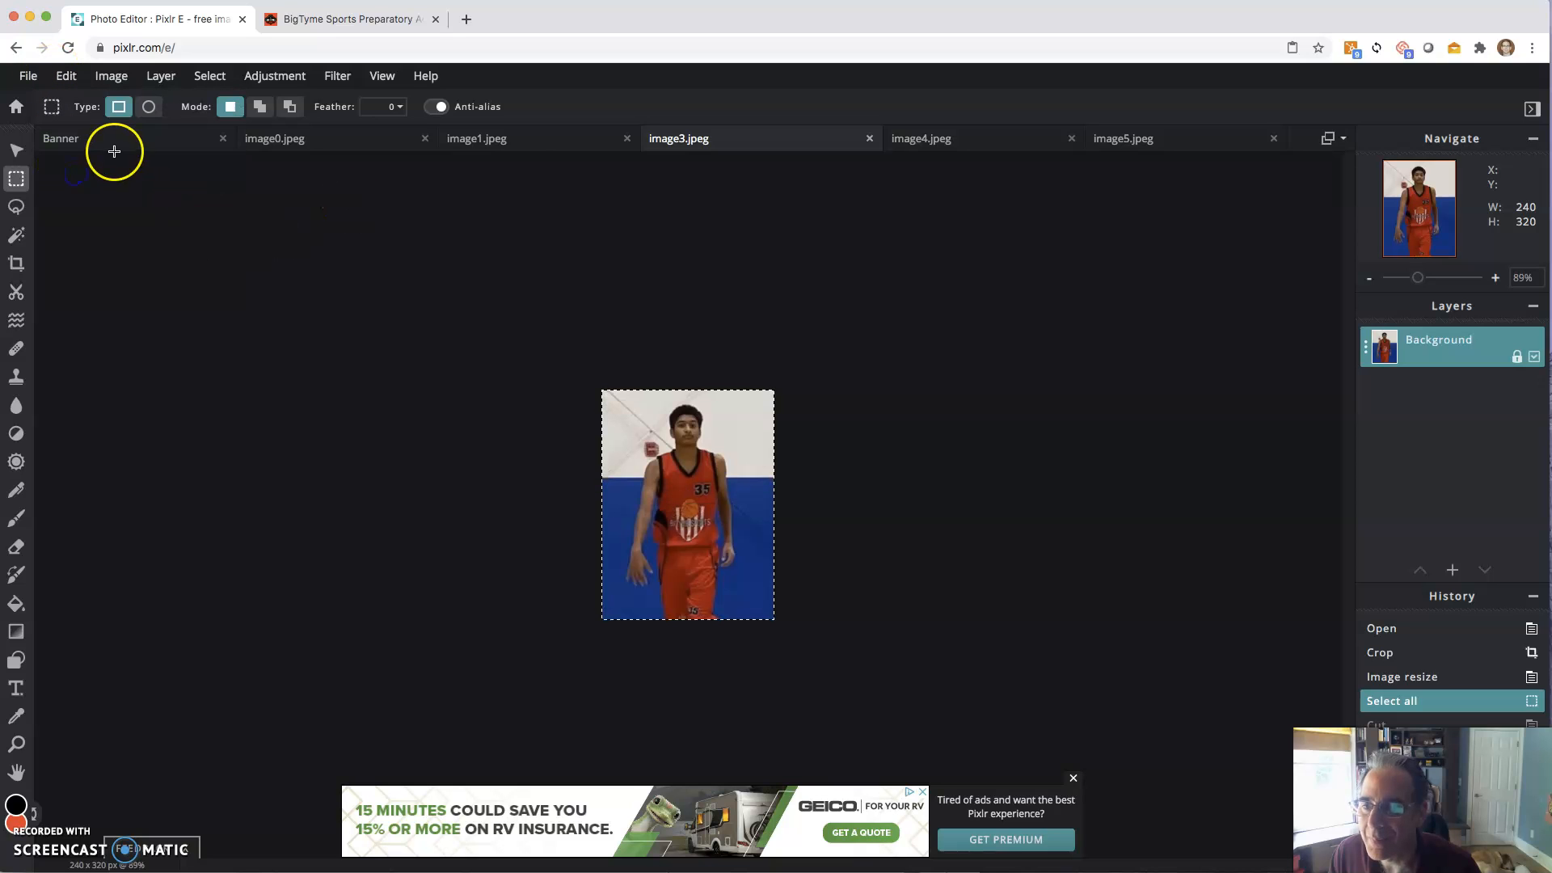
{"action": "left_click", "coordinate": [119, 139]}
{"action": "key", "text": "super"}
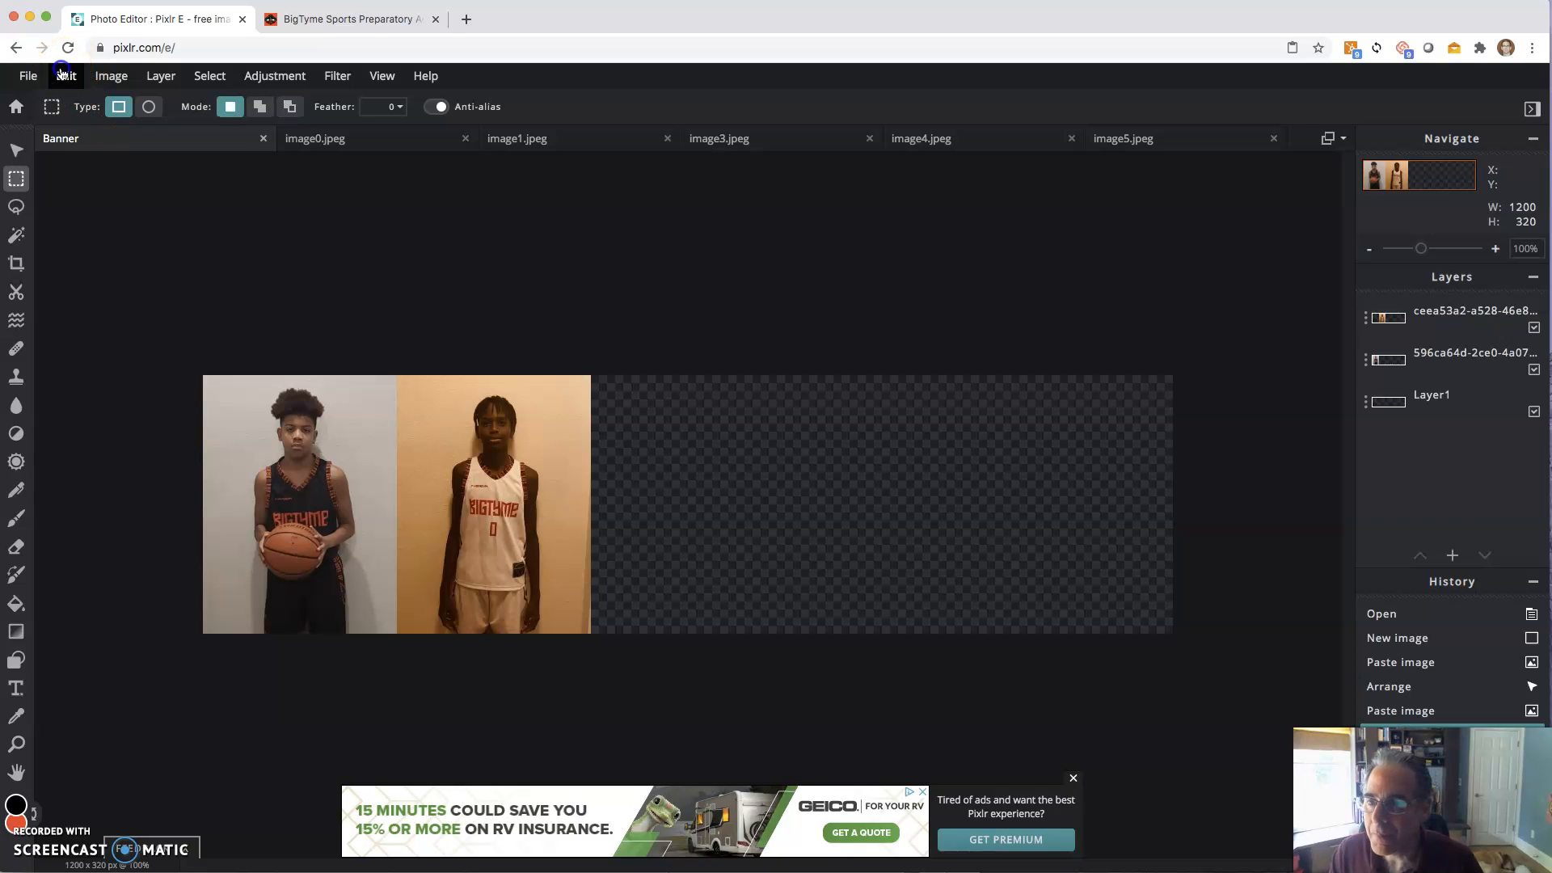
{"action": "left_click", "coordinate": [65, 75]}
{"action": "left_click", "coordinate": [74, 214]}
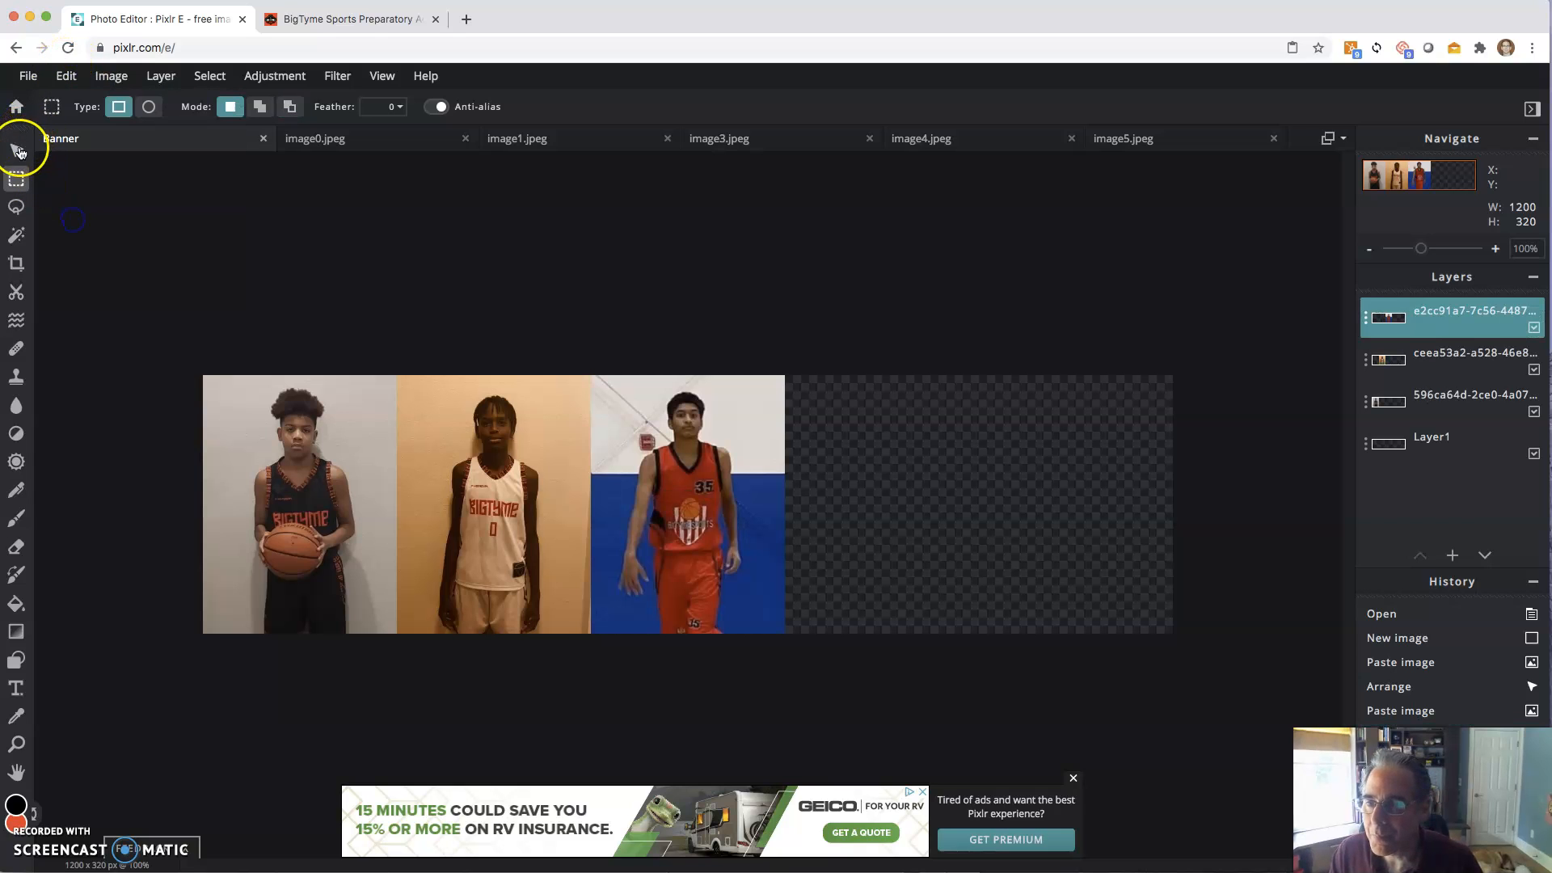
{"action": "left_click", "coordinate": [17, 151]}
{"action": "left_click_drag", "start_coordinate": [642, 457], "coordinate": [641, 457]}
{"action": "left_click", "coordinate": [501, 292]}
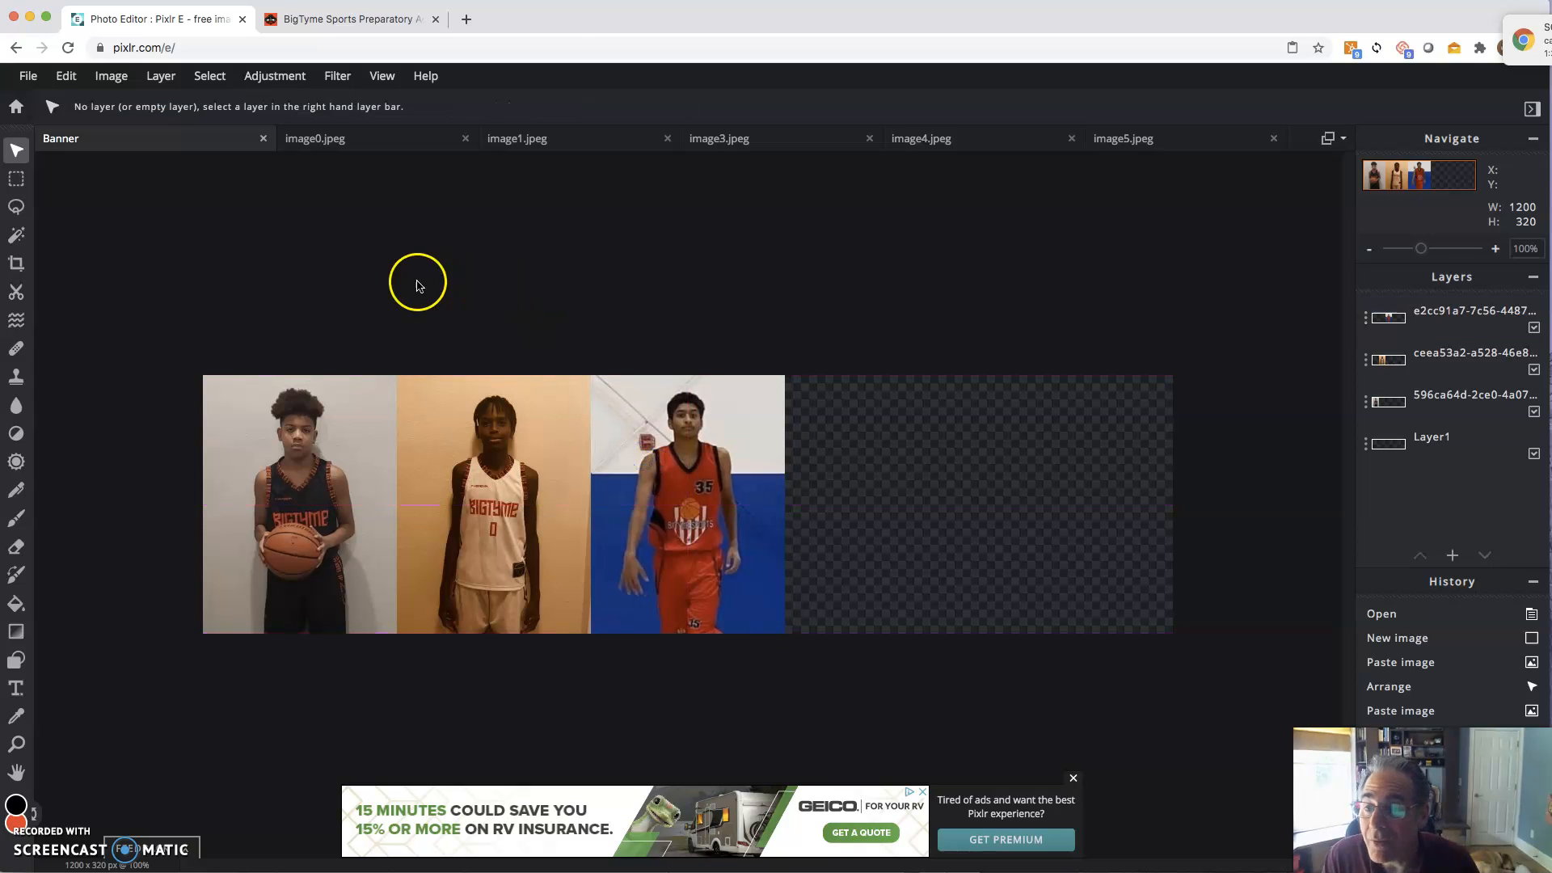
- Open the save settings for the Banner image
{"action": "left_click", "coordinate": [29, 77]}
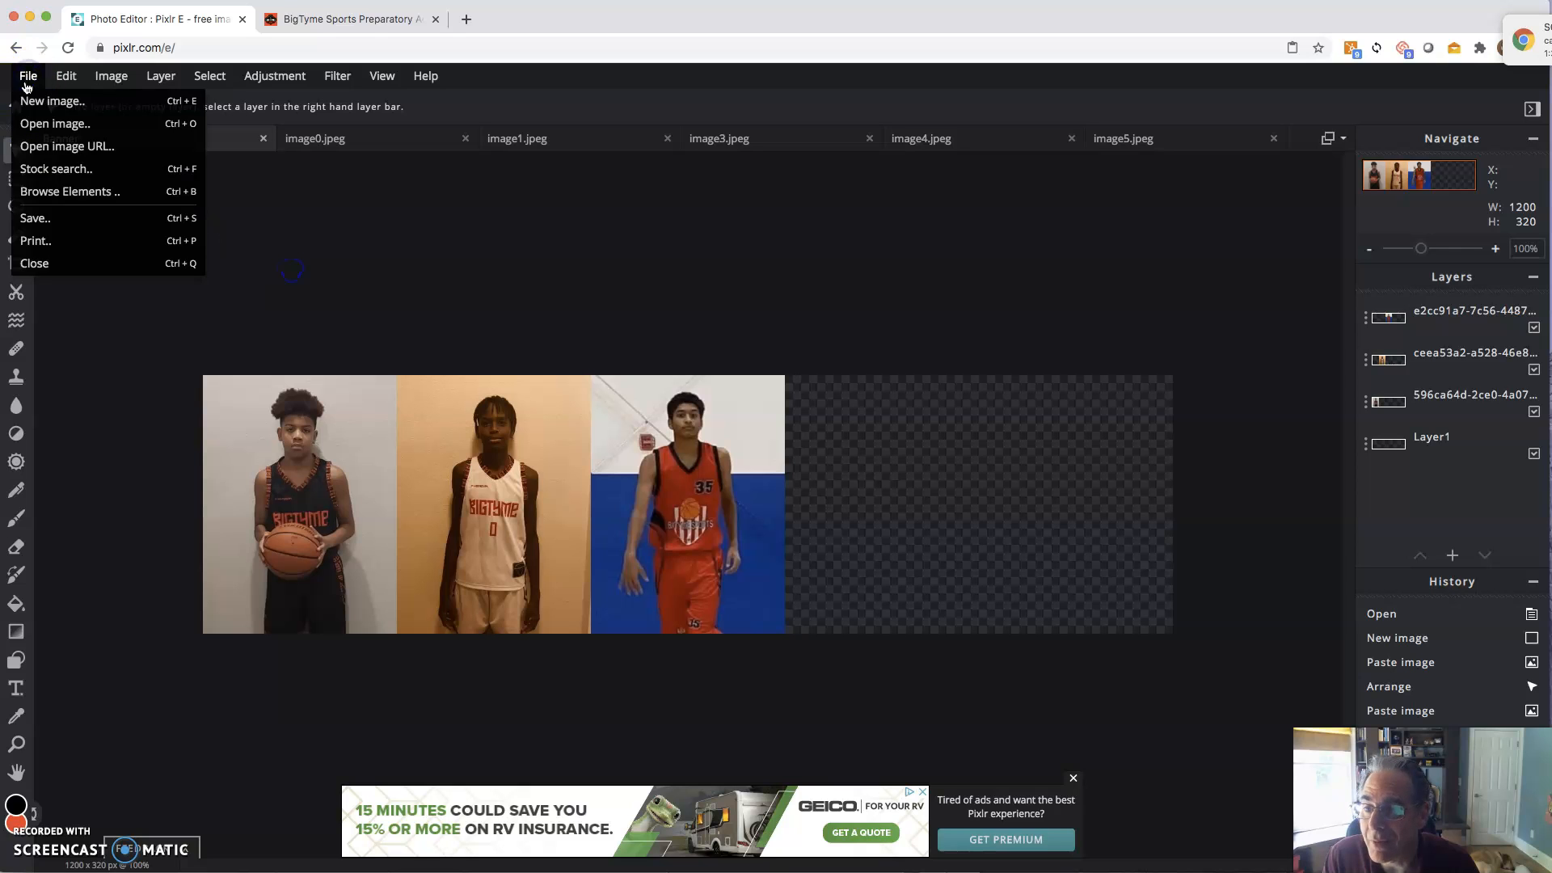
{"action": "left_click", "coordinate": [37, 217]}
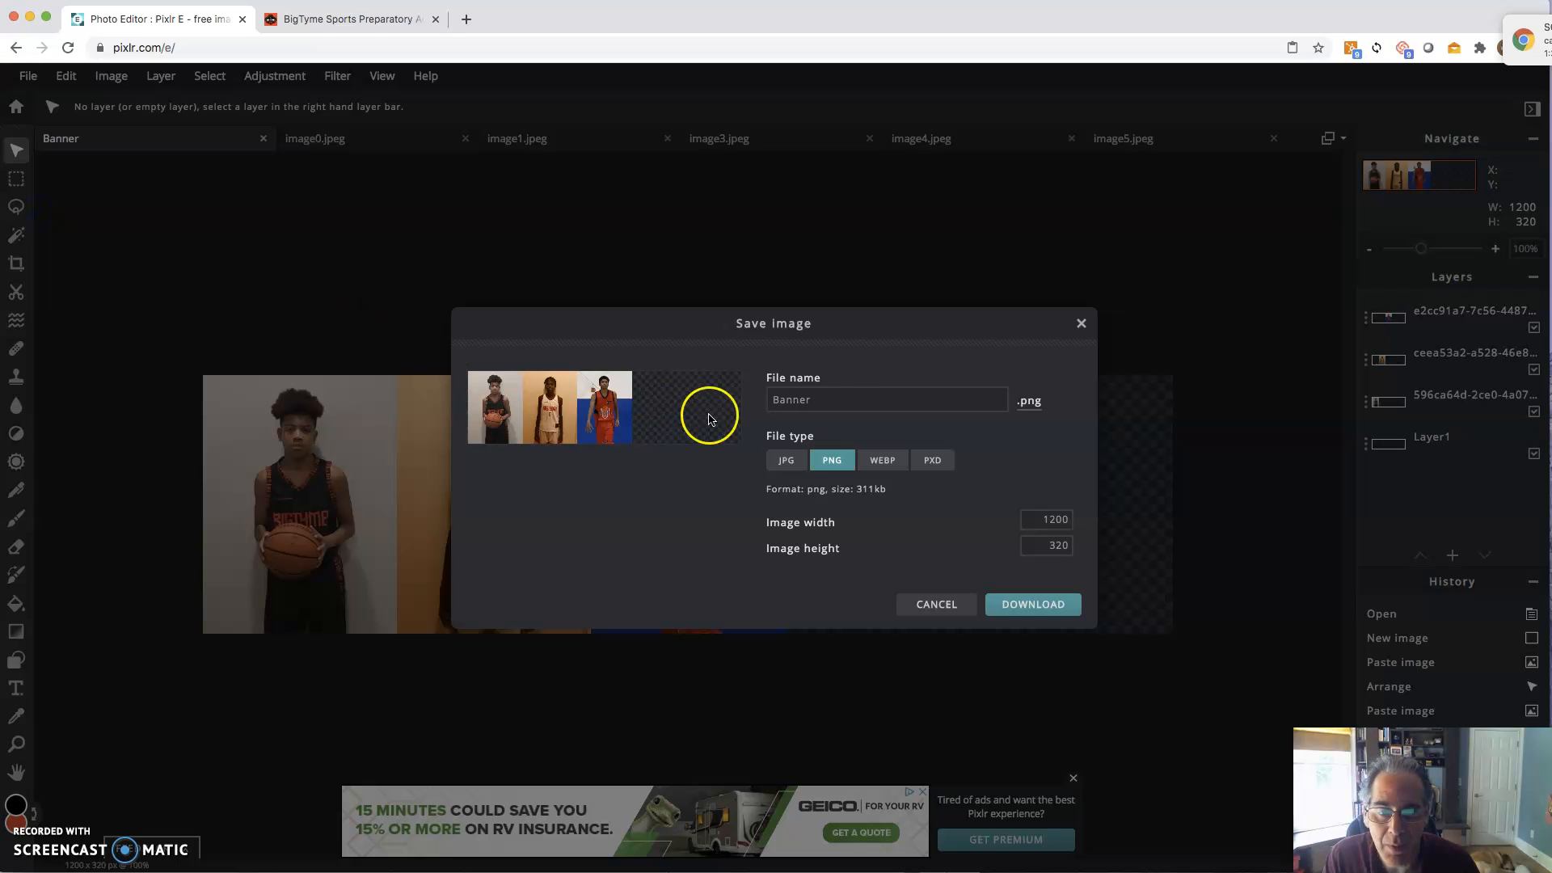